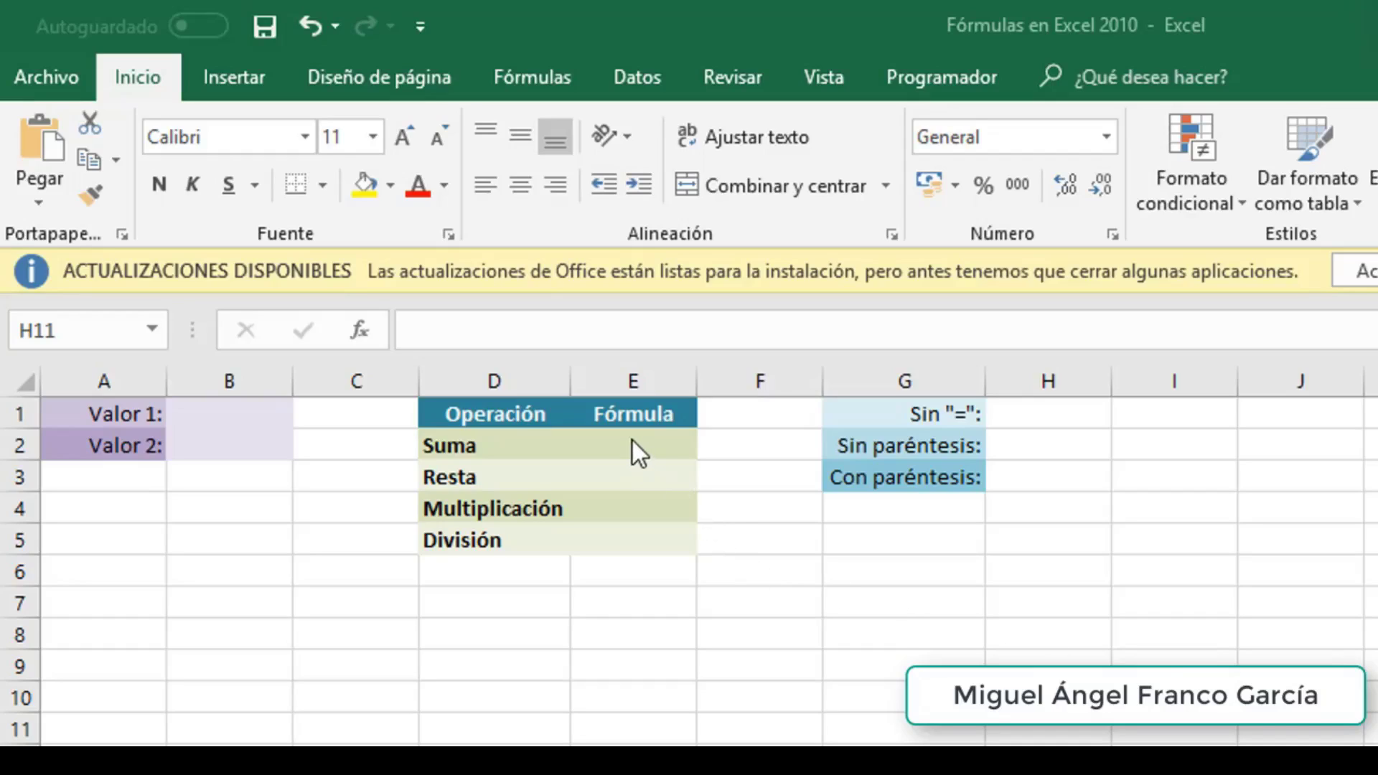
Enter the formula =10 + 5 in cell E2 for the Suma operation
left_click(621, 439)
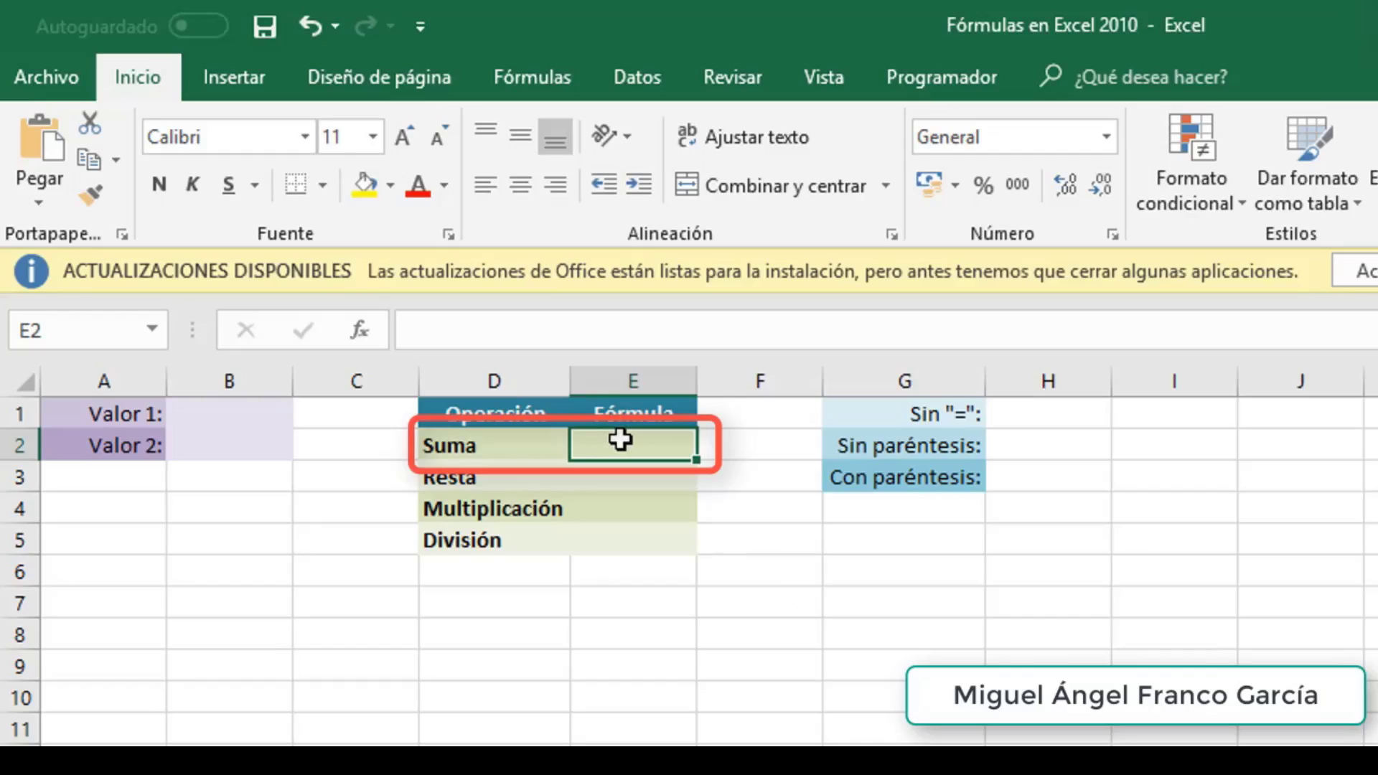
left_click(617, 334)
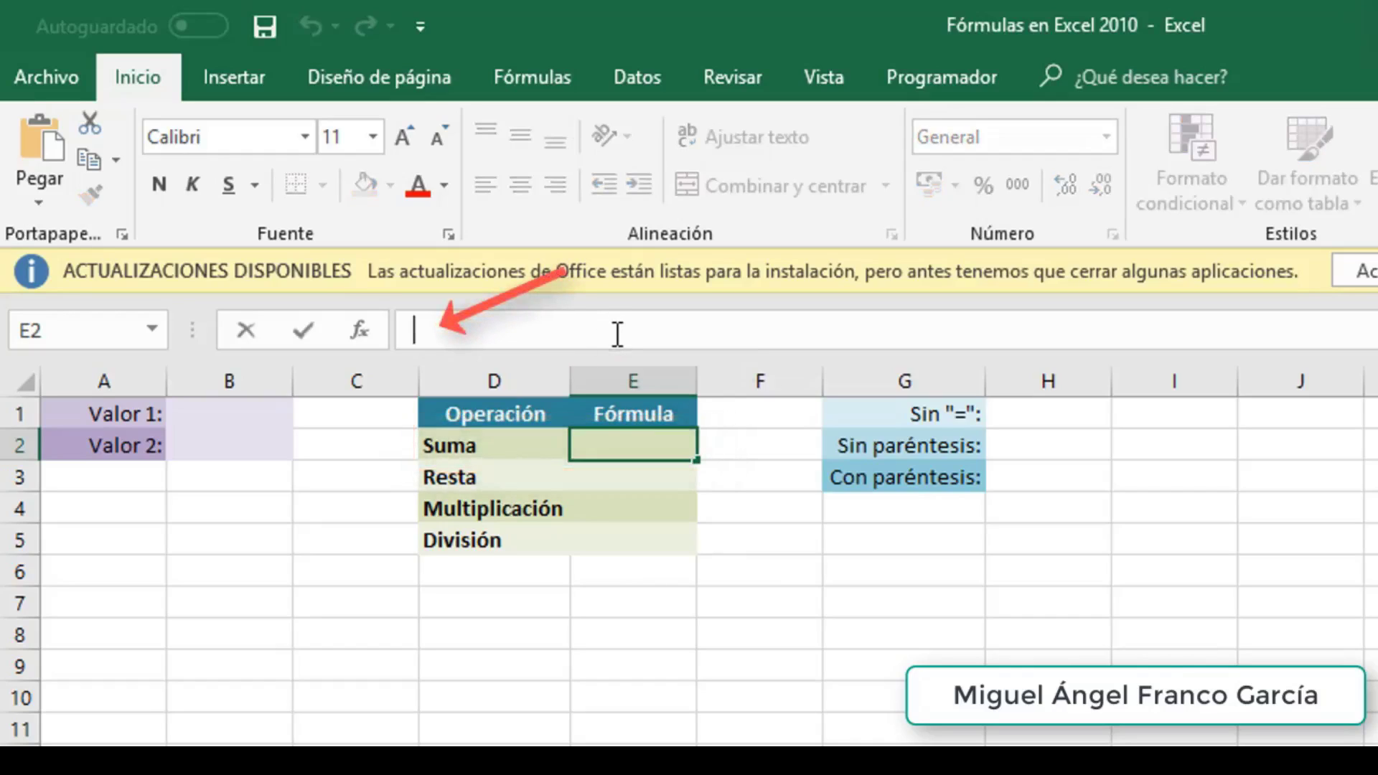
type("=10")
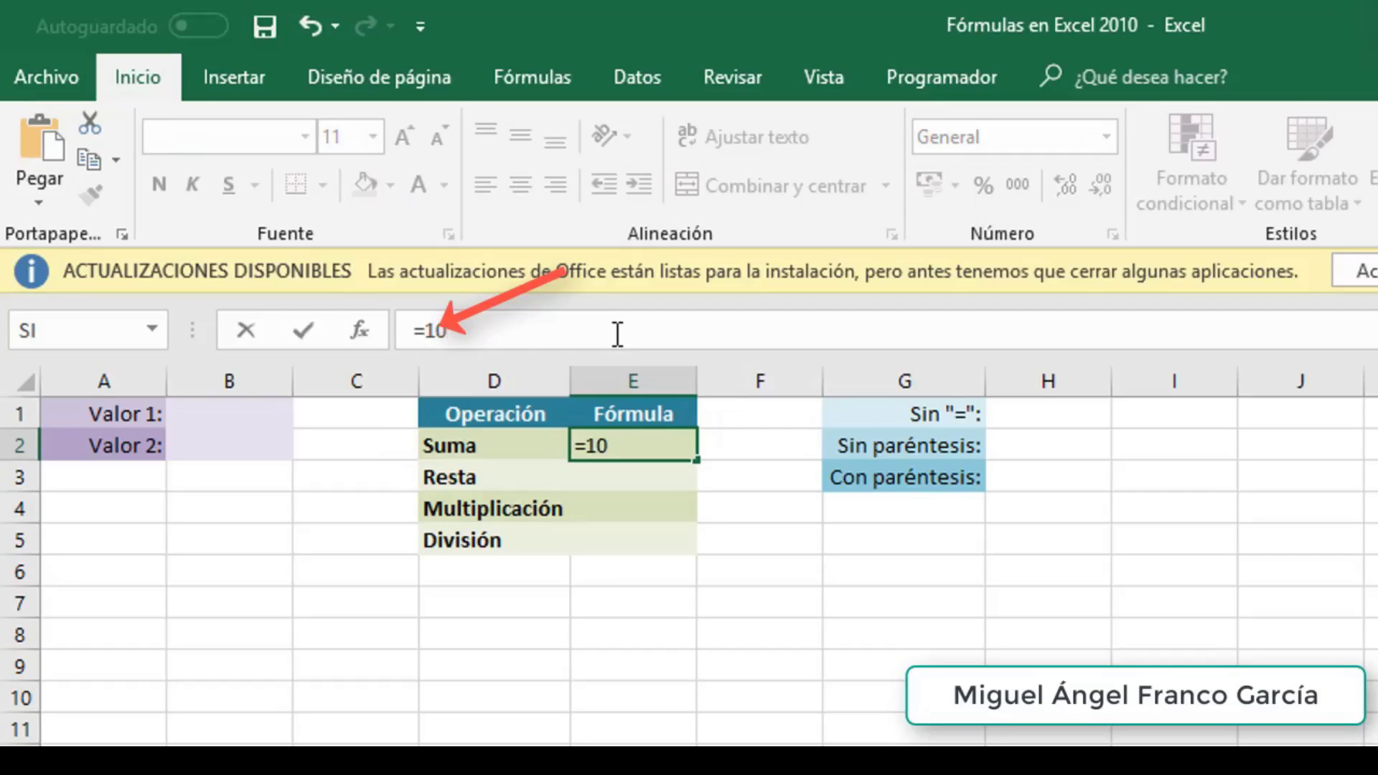
type(" + 5")
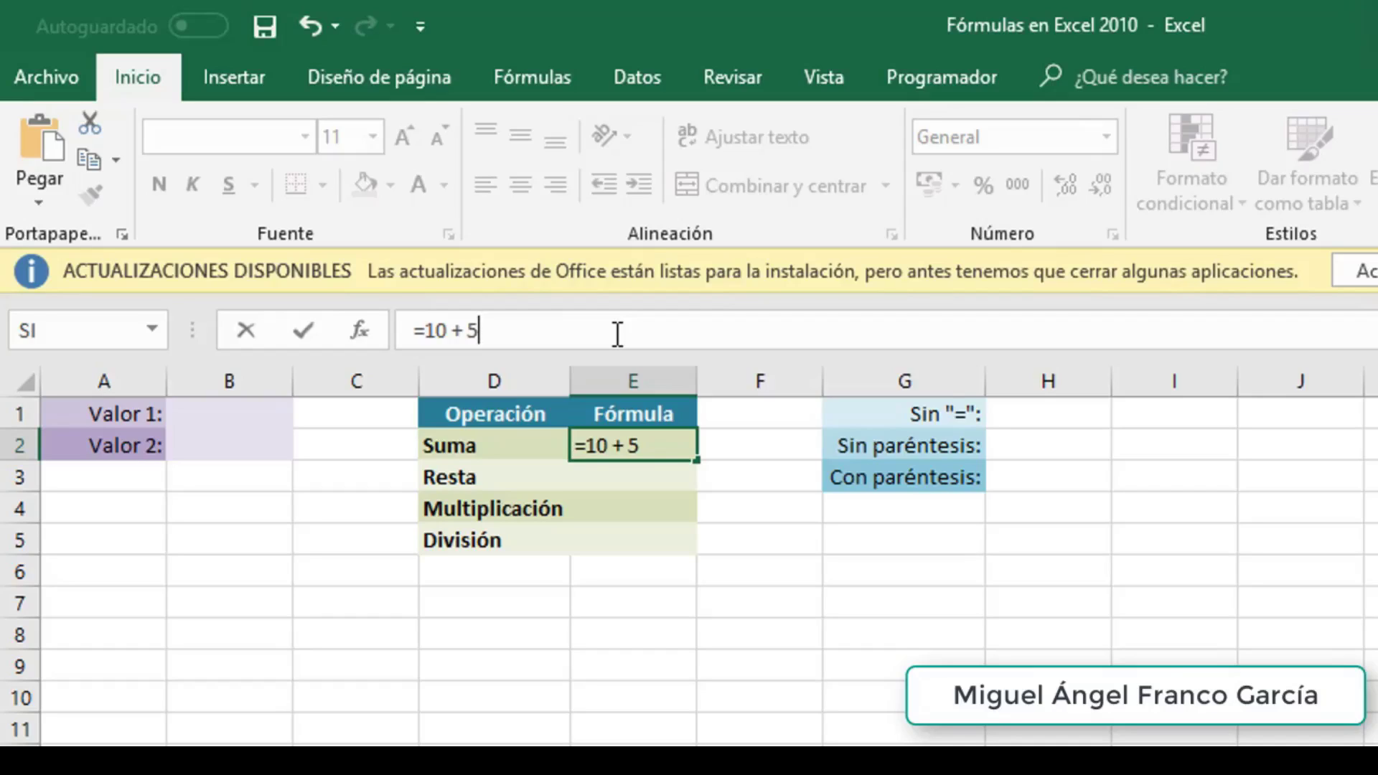
key("Return")
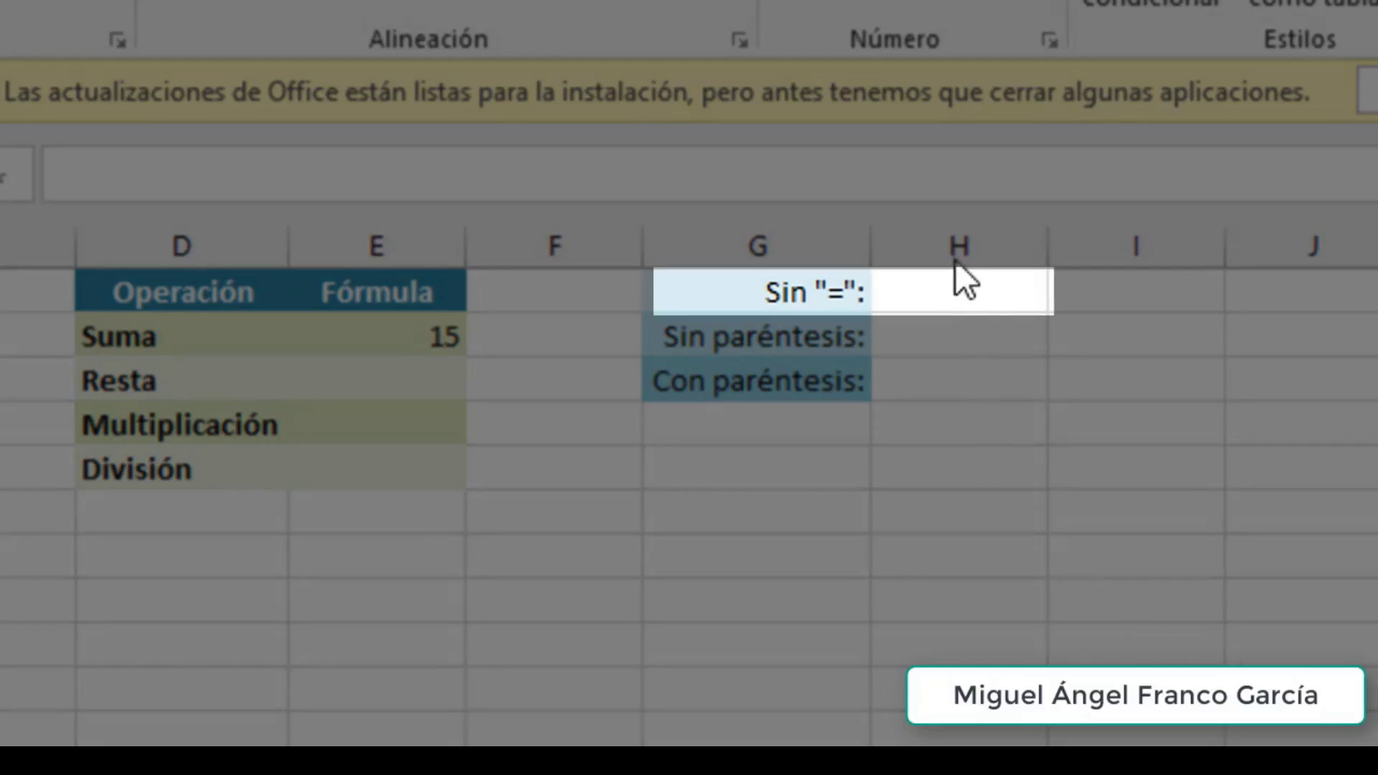
Enter 10 + 5 without an equals sign in cell H1, beside the Sin "=" label
left_click(919, 295)
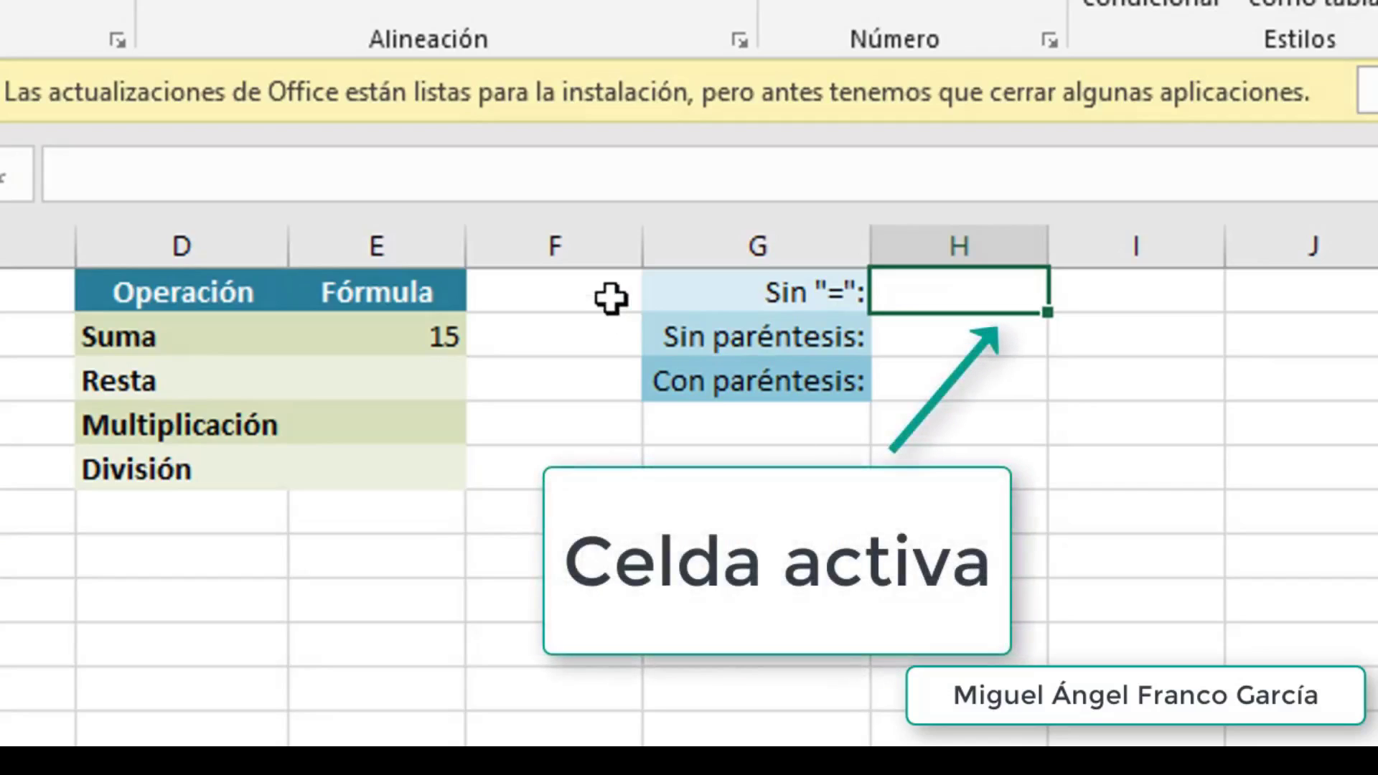
left_click(675, 173)
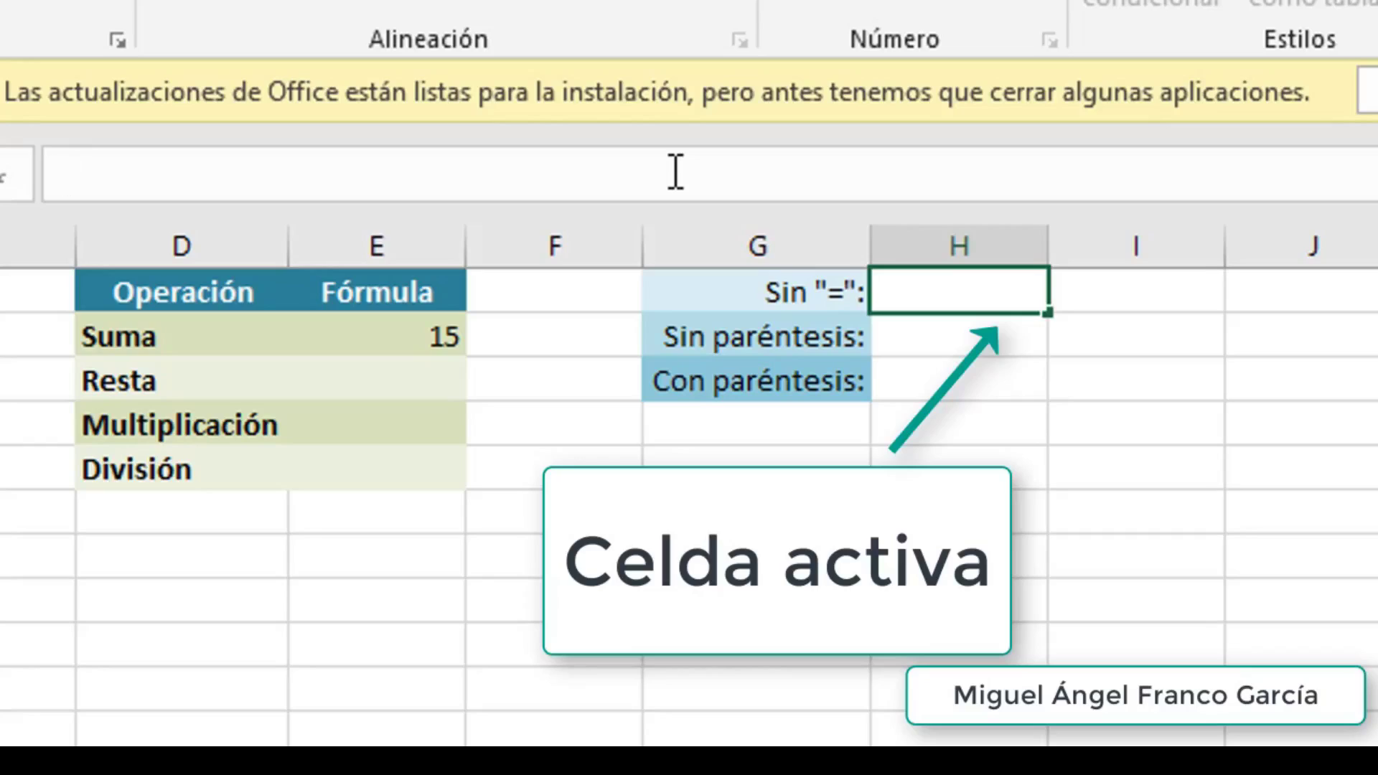
type("10 + 5")
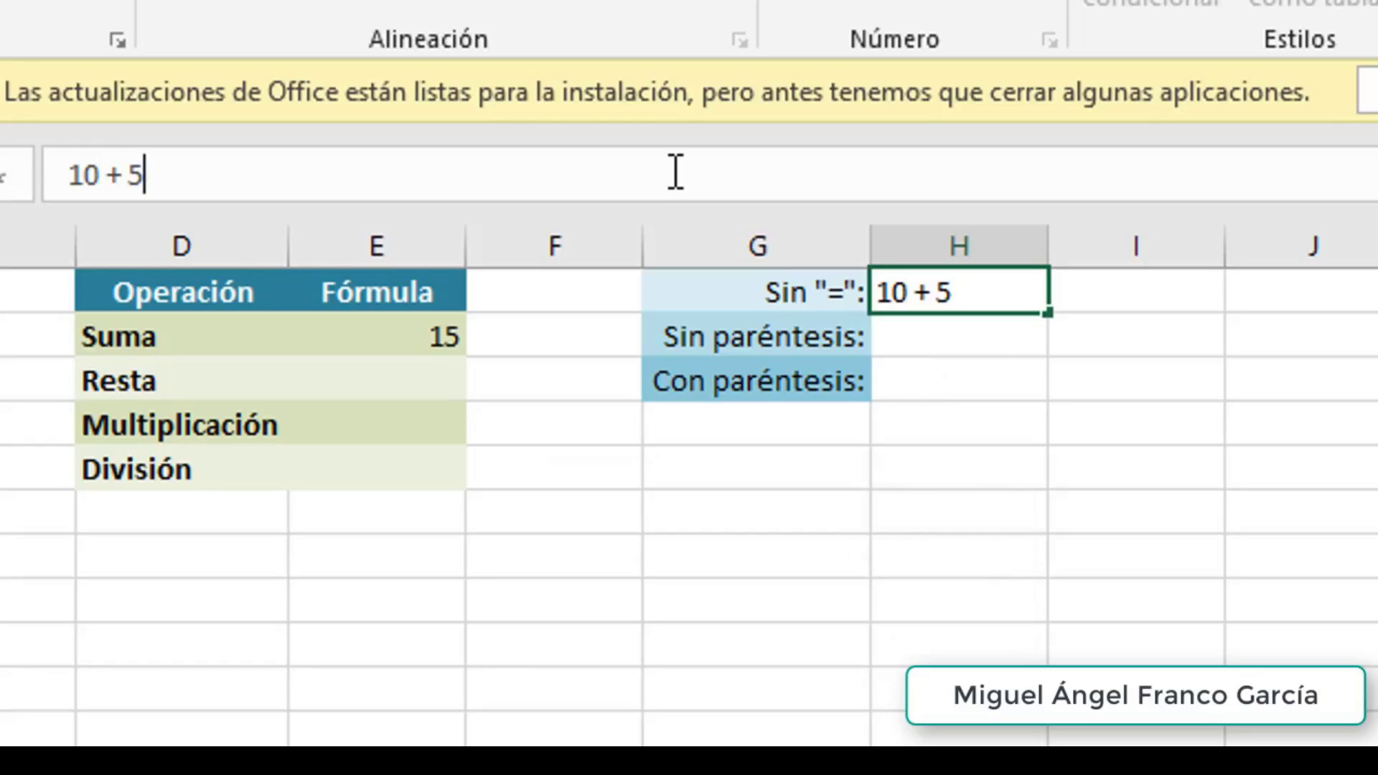
key("Return")
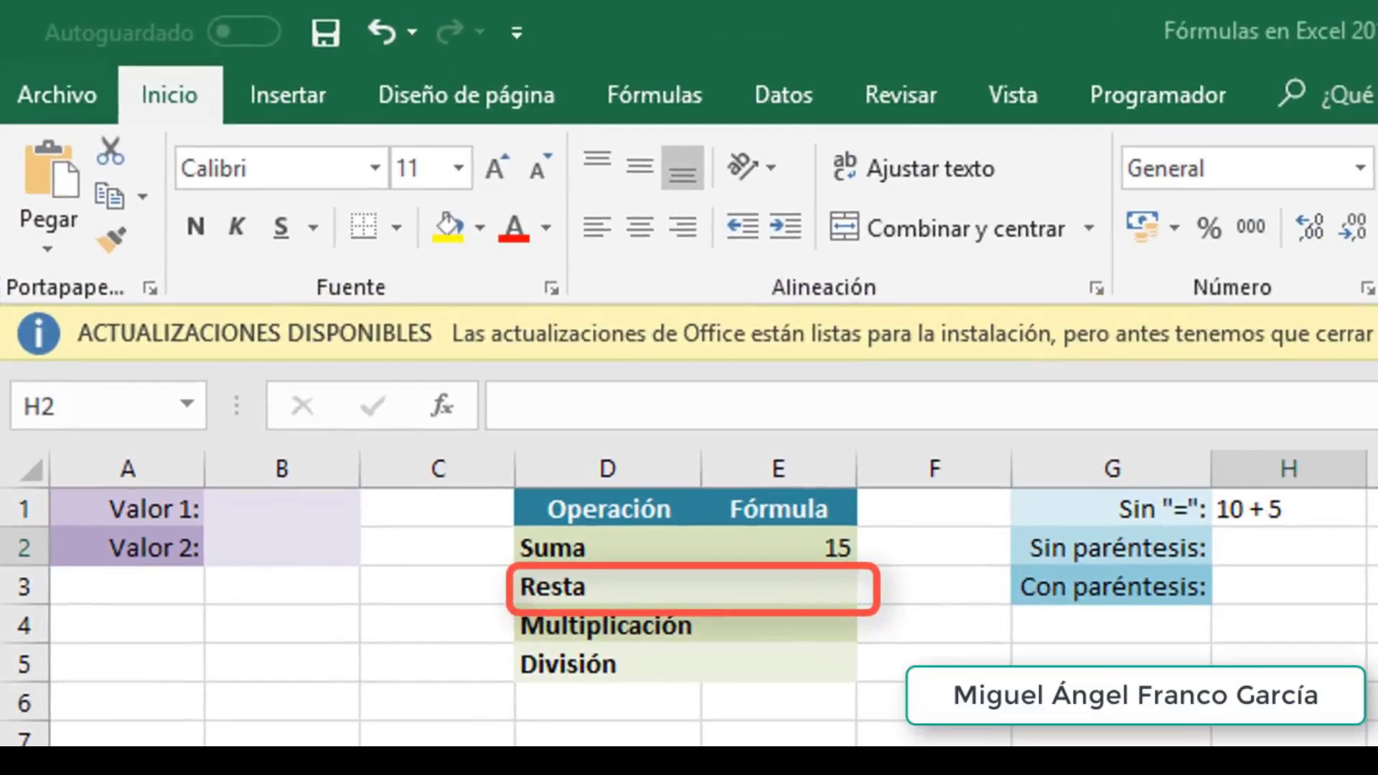
Enter the formula =10-5 in cell E3 for the Resta operation
left_click(786, 577)
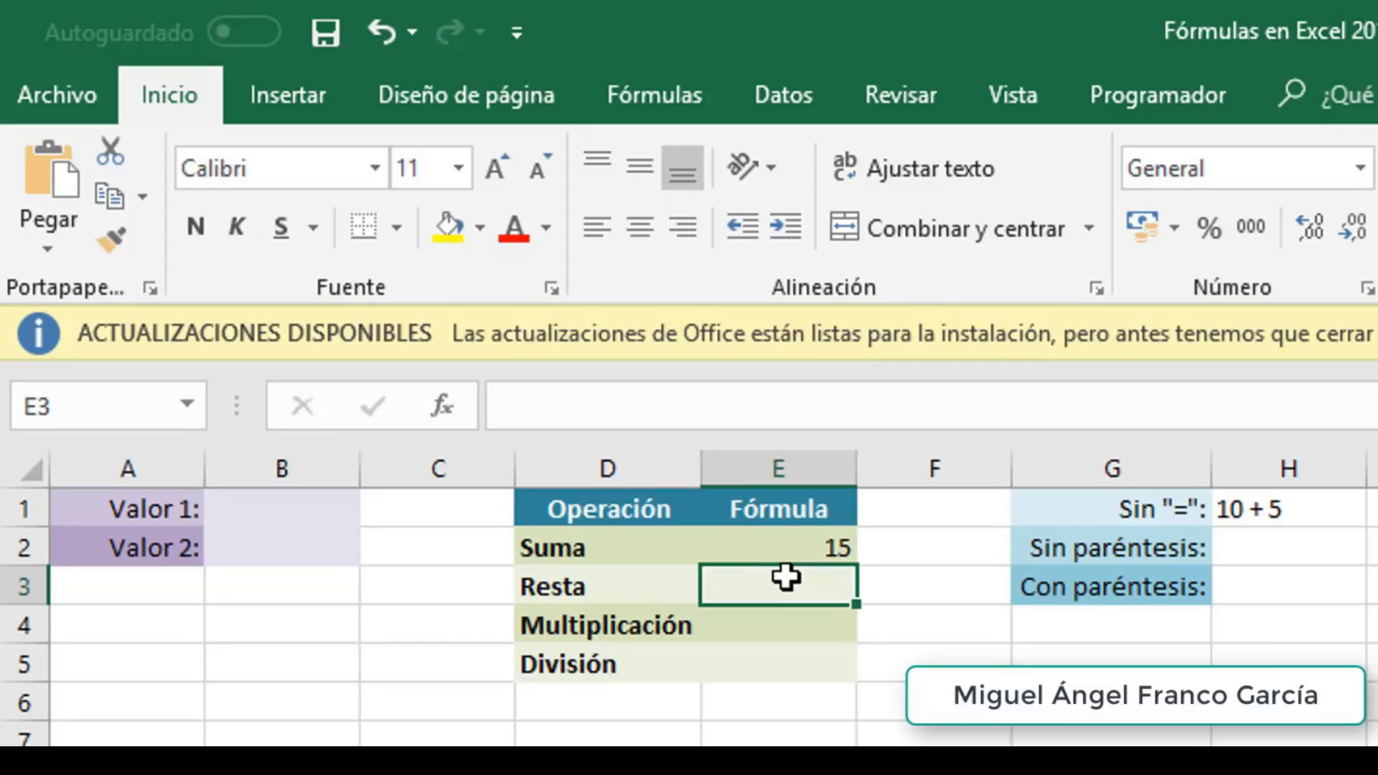
type("=")
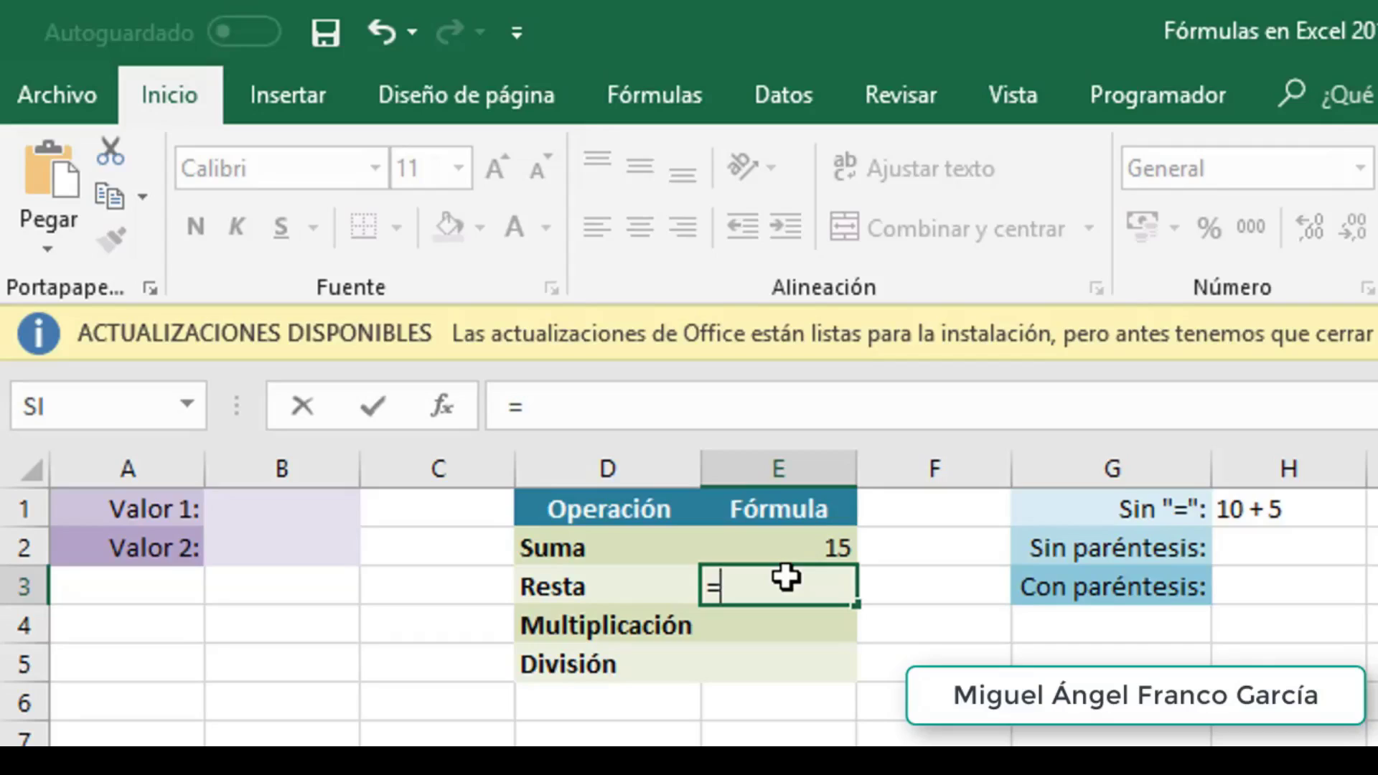
type("10-")
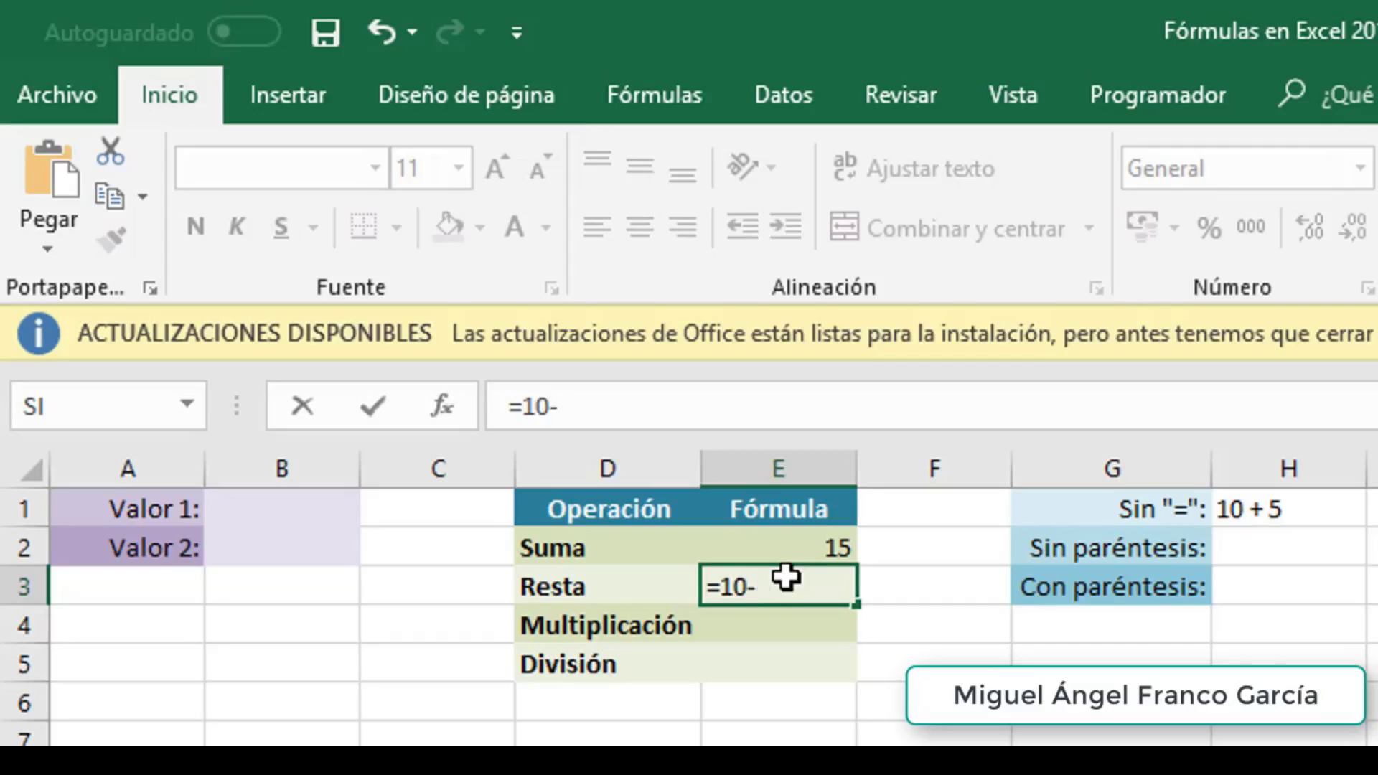
type("5")
key("Return")
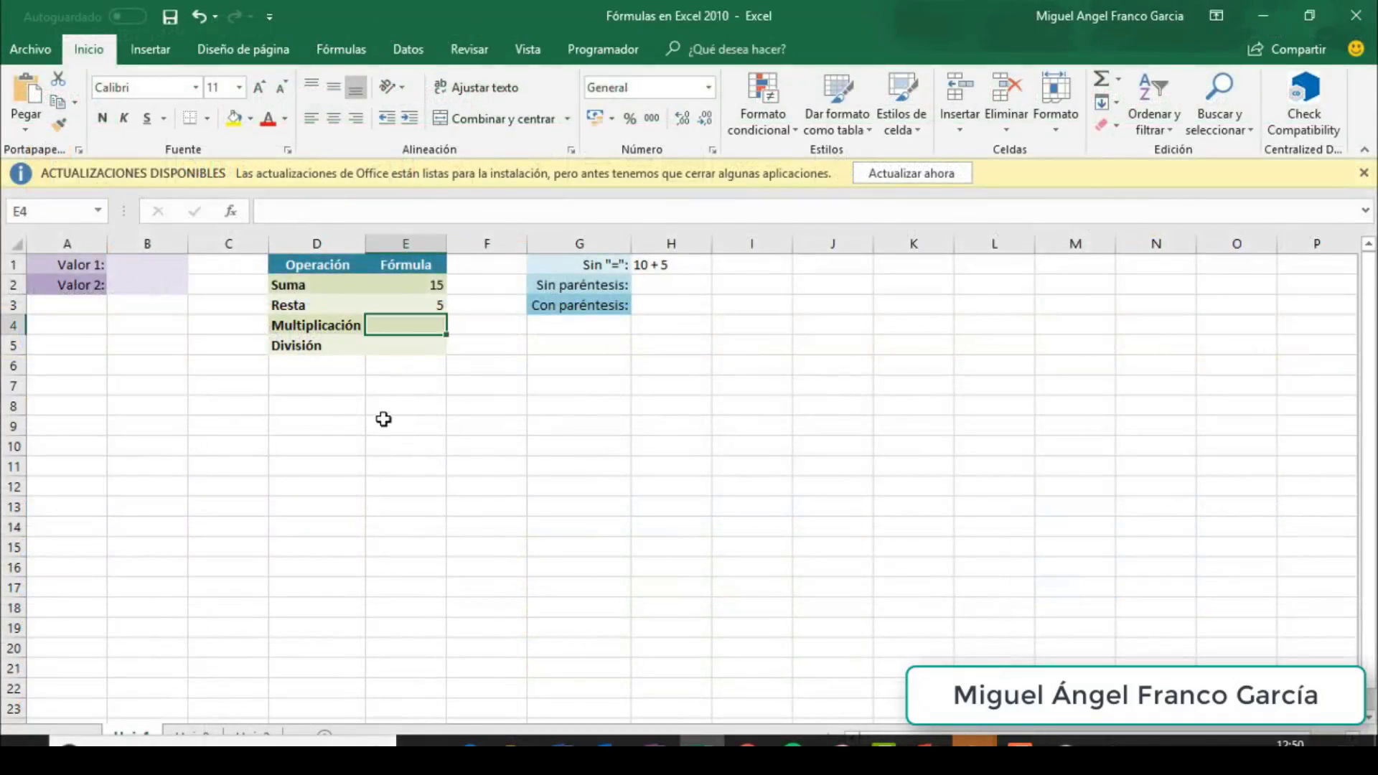
Enter =10*5 in cell E4 for Multiplicación and =10/5 in cell E5 for División
type("=")
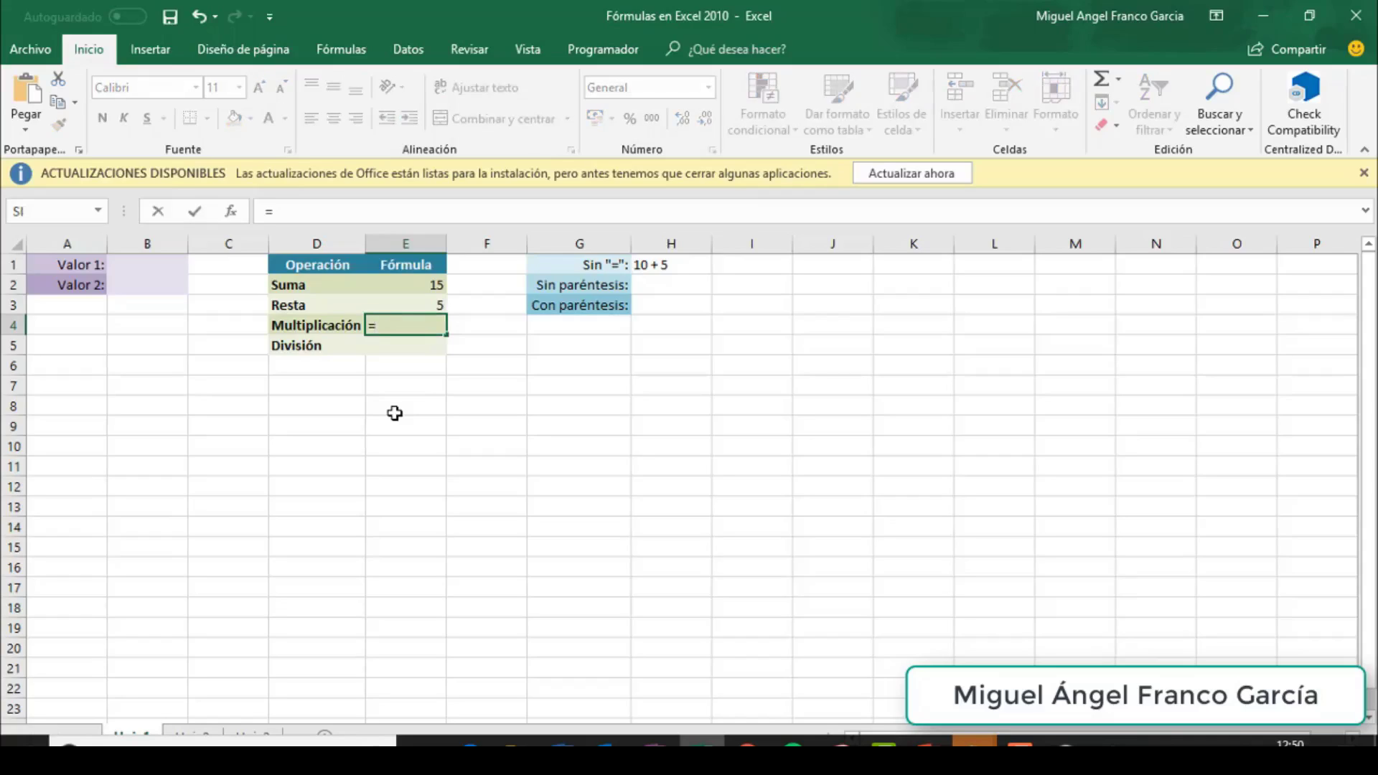
type("10*5")
key("Return")
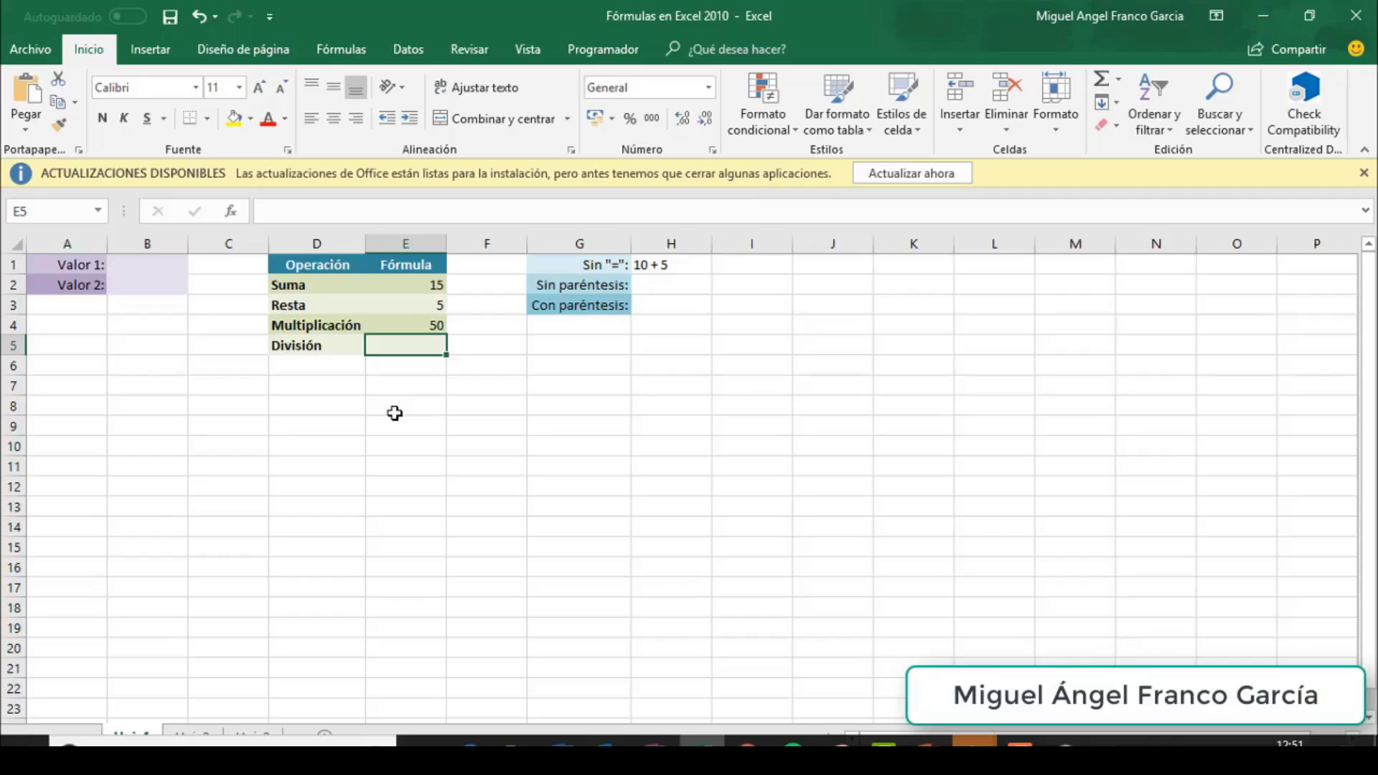
type("=")
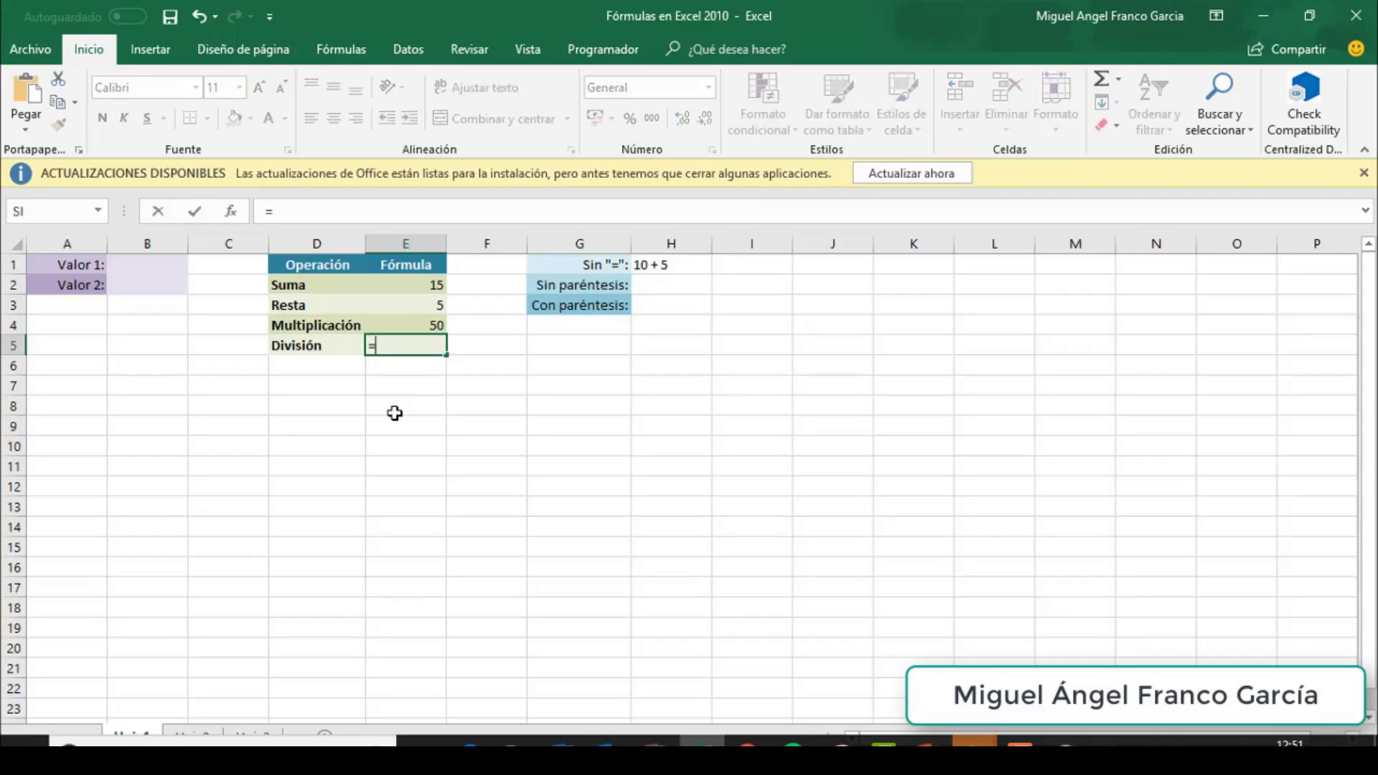
type("10/5")
key("Return")
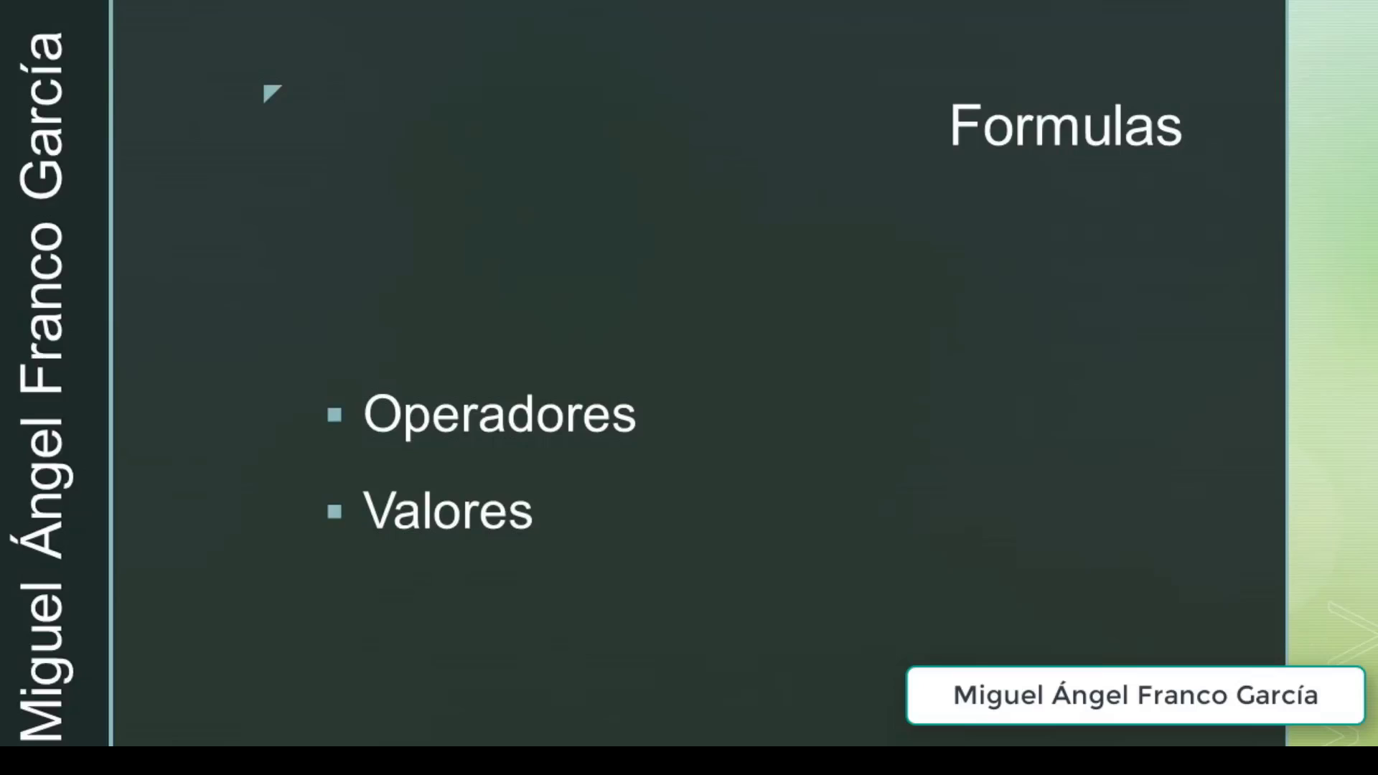
key("Right")
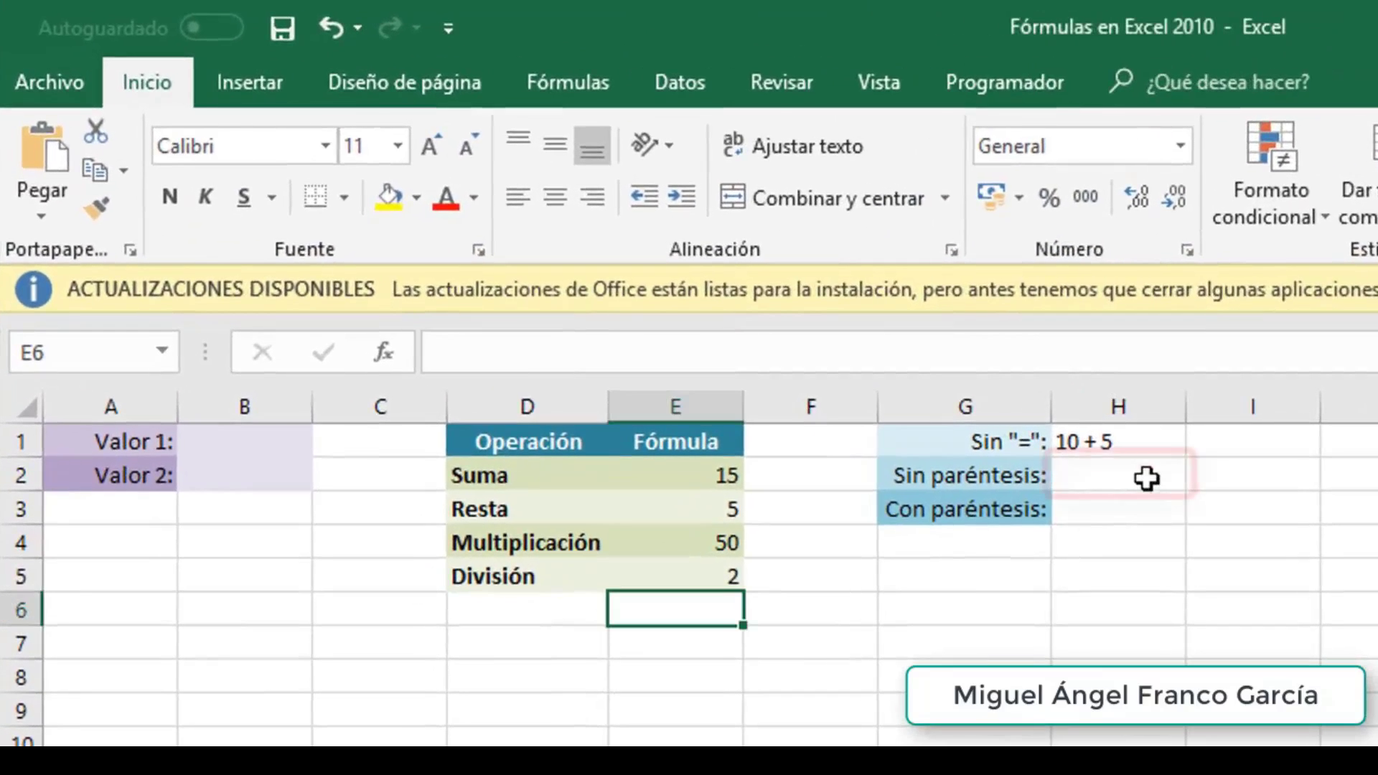
Enter the formula =1 + 2 * 3 in cell H2, beside the Sin paréntesis label
left_click(671, 285)
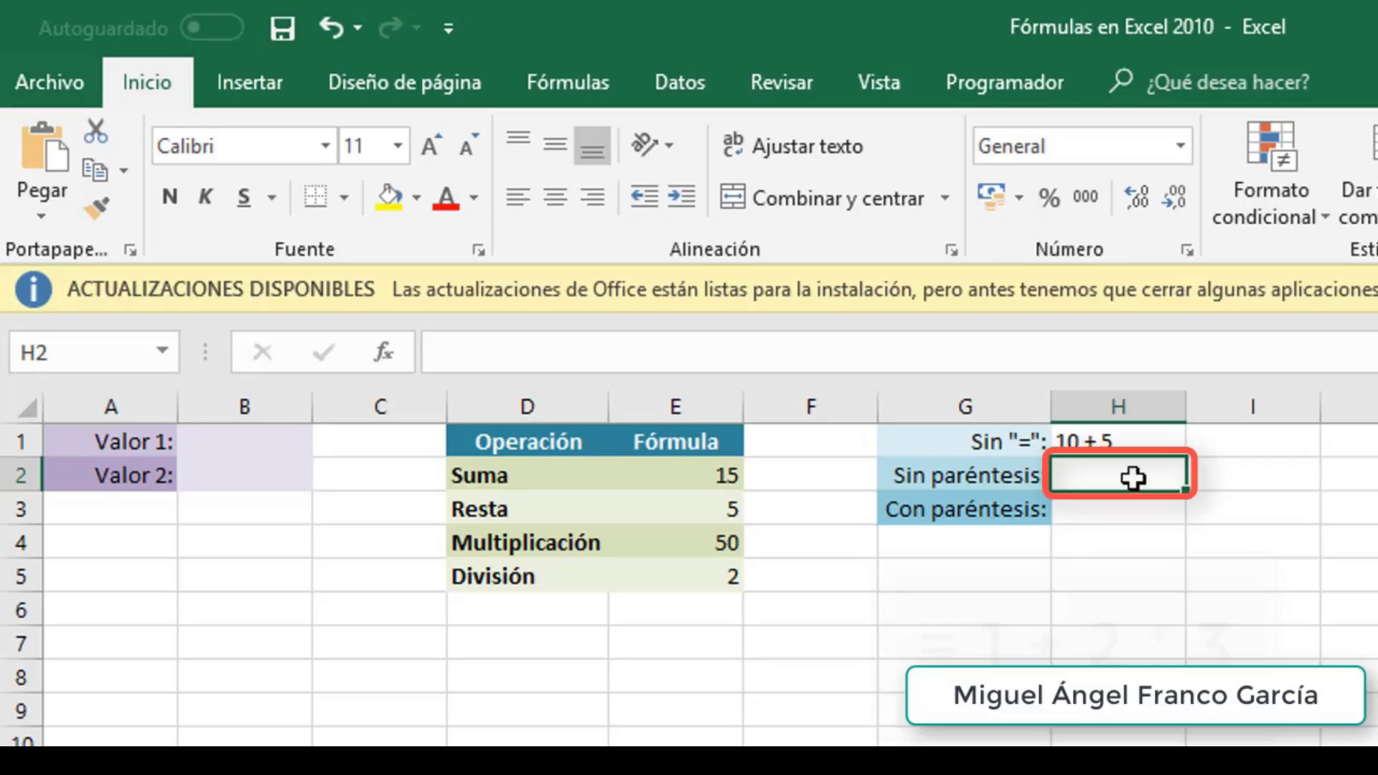
type("=")
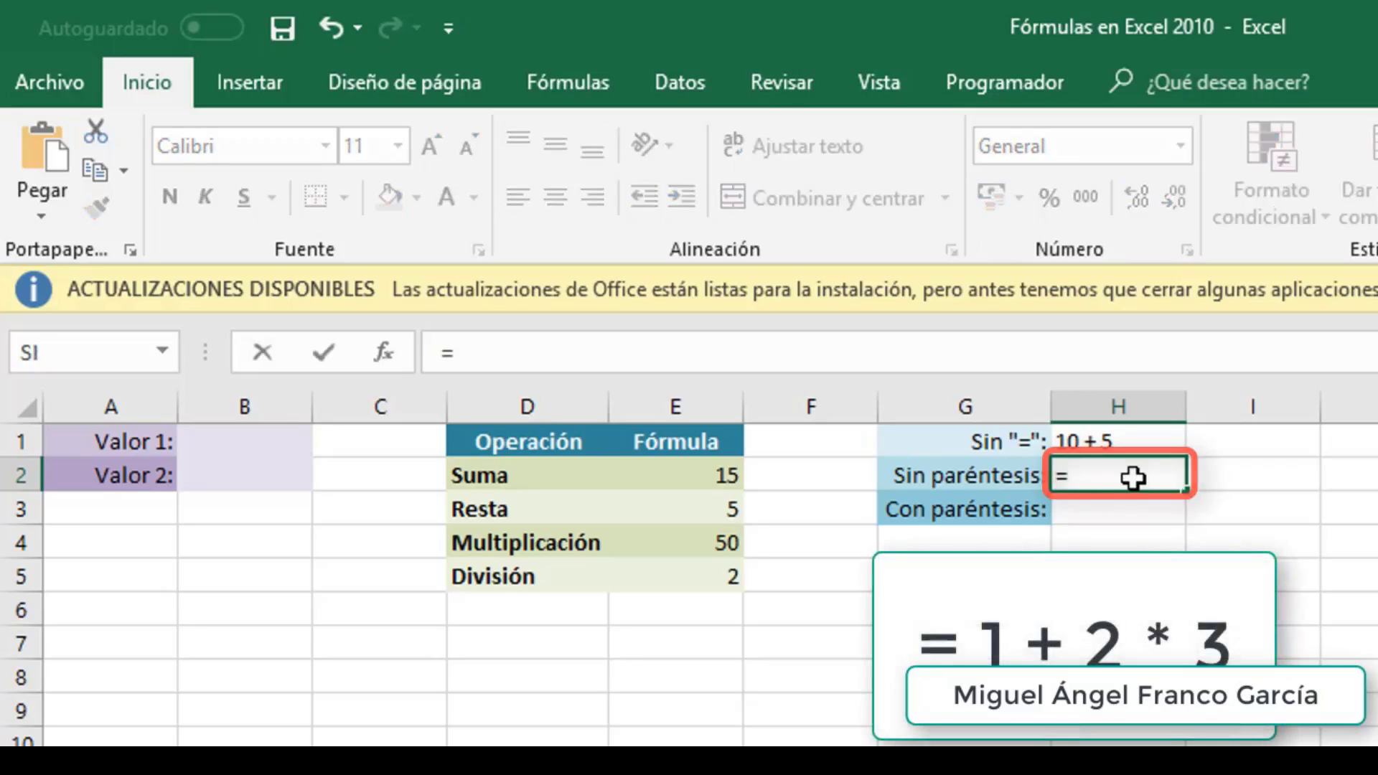
type("1 + 2 *")
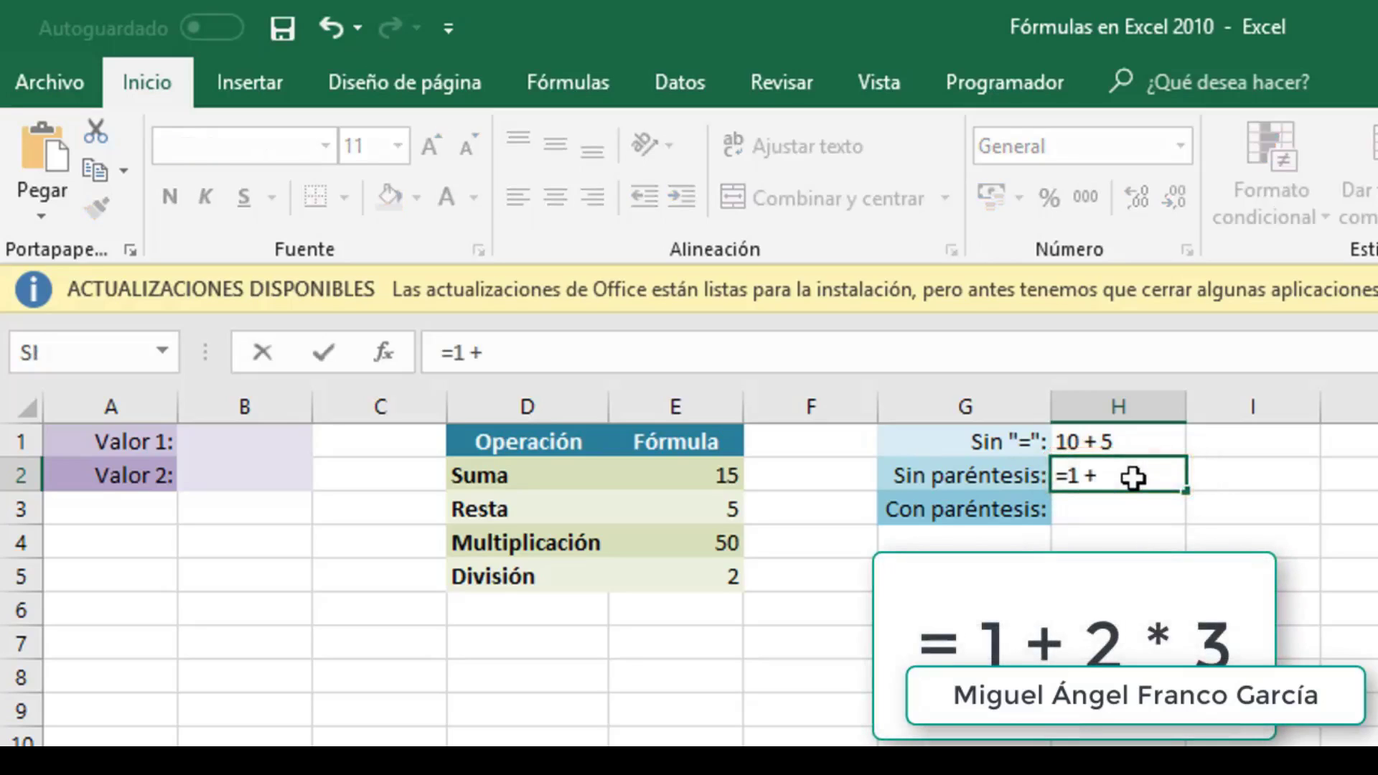
type(" 3")
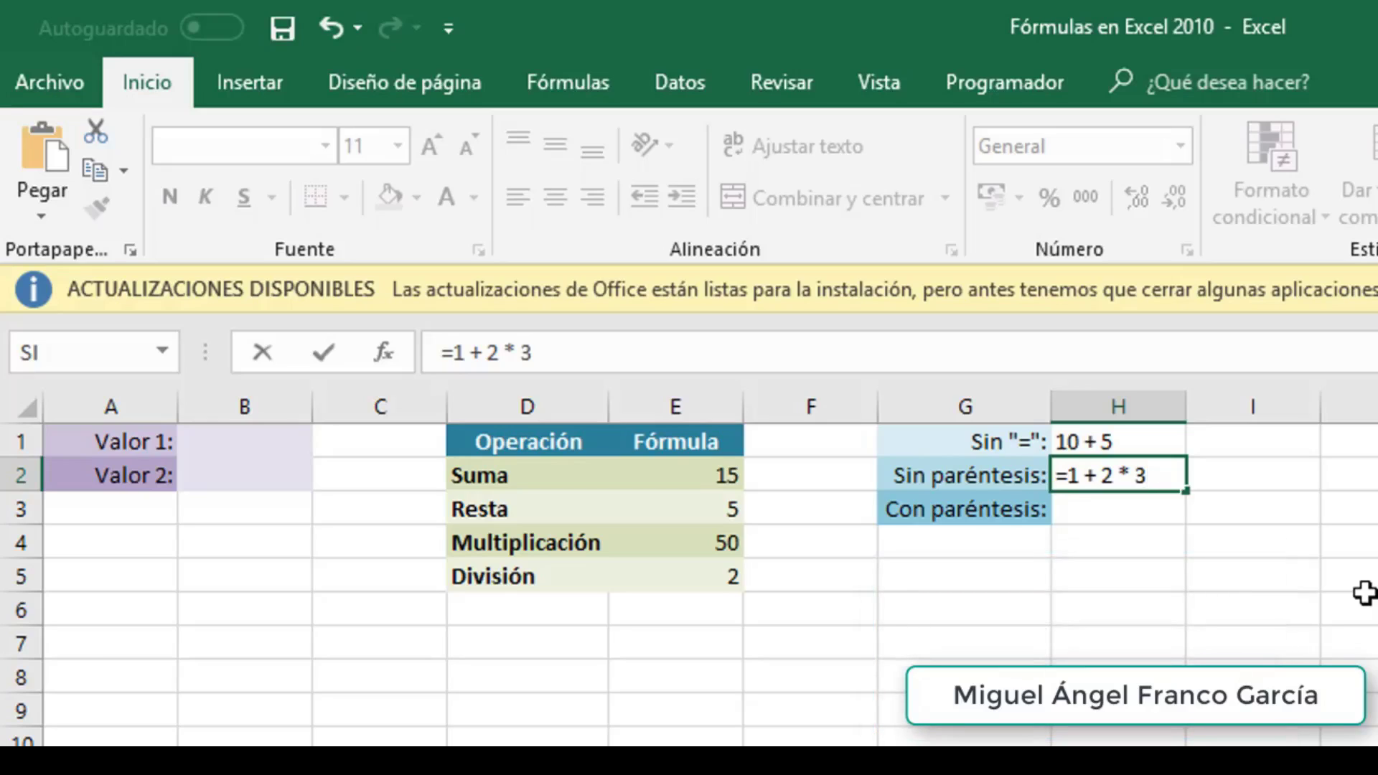
key("Return")
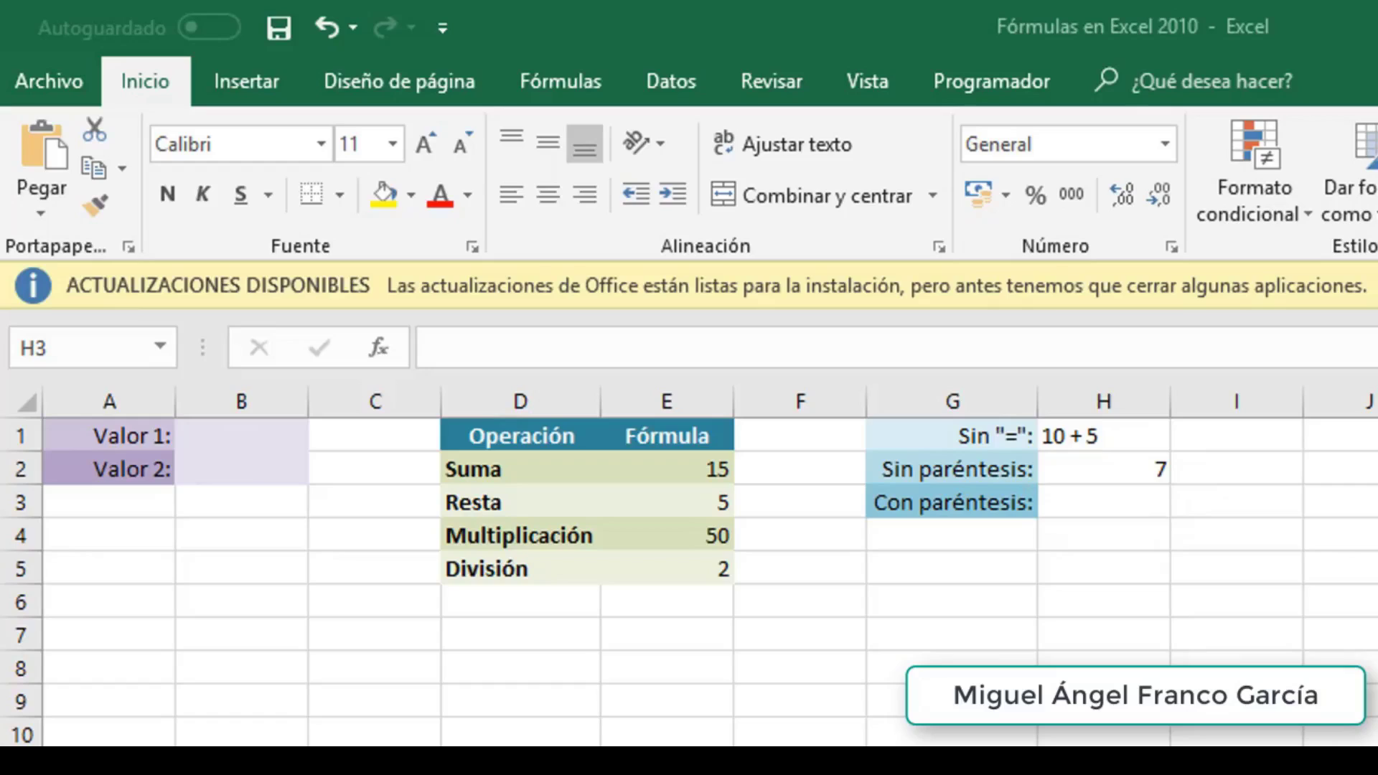
Enter the formula =(1+2)*3 in cell H3, beside the Con paréntesis label
left_click(1108, 497)
double_click(1109, 497)
type("=")
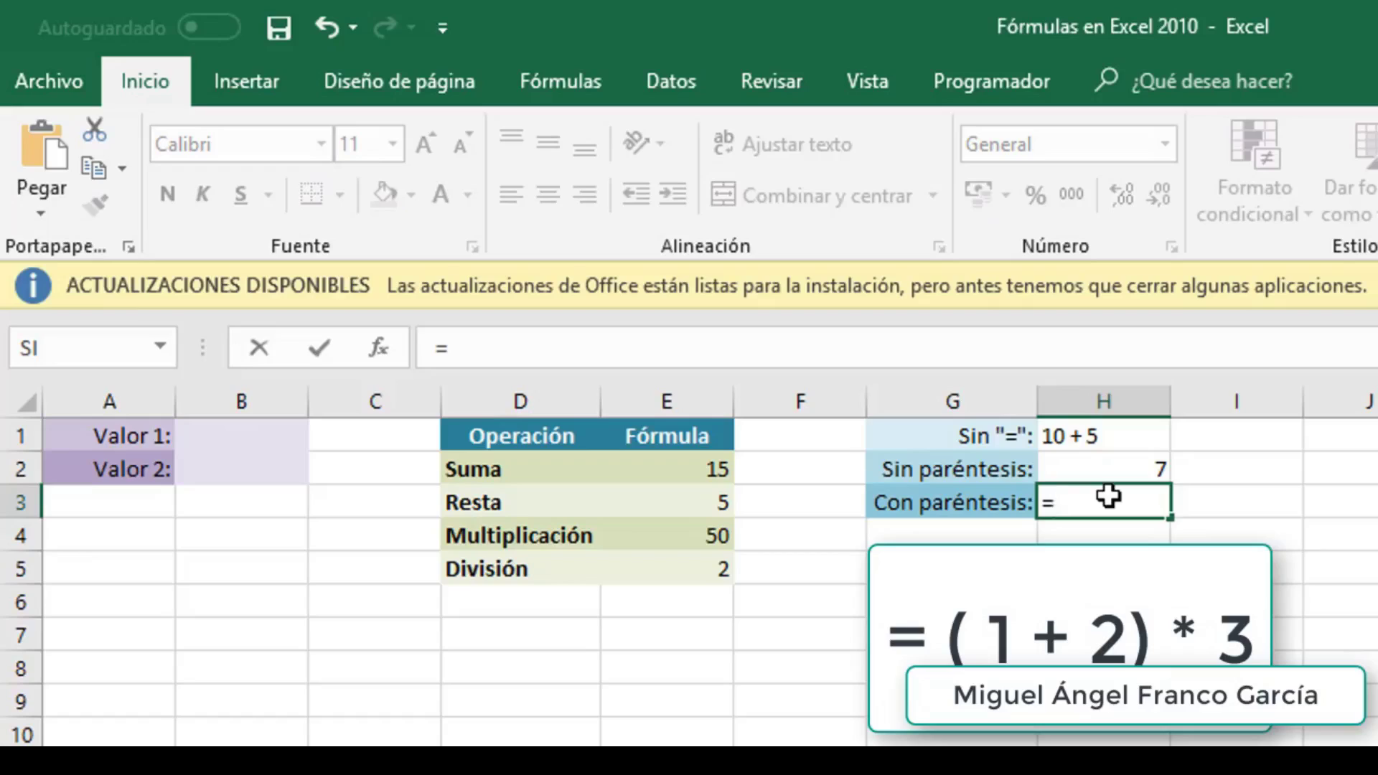
type("(")
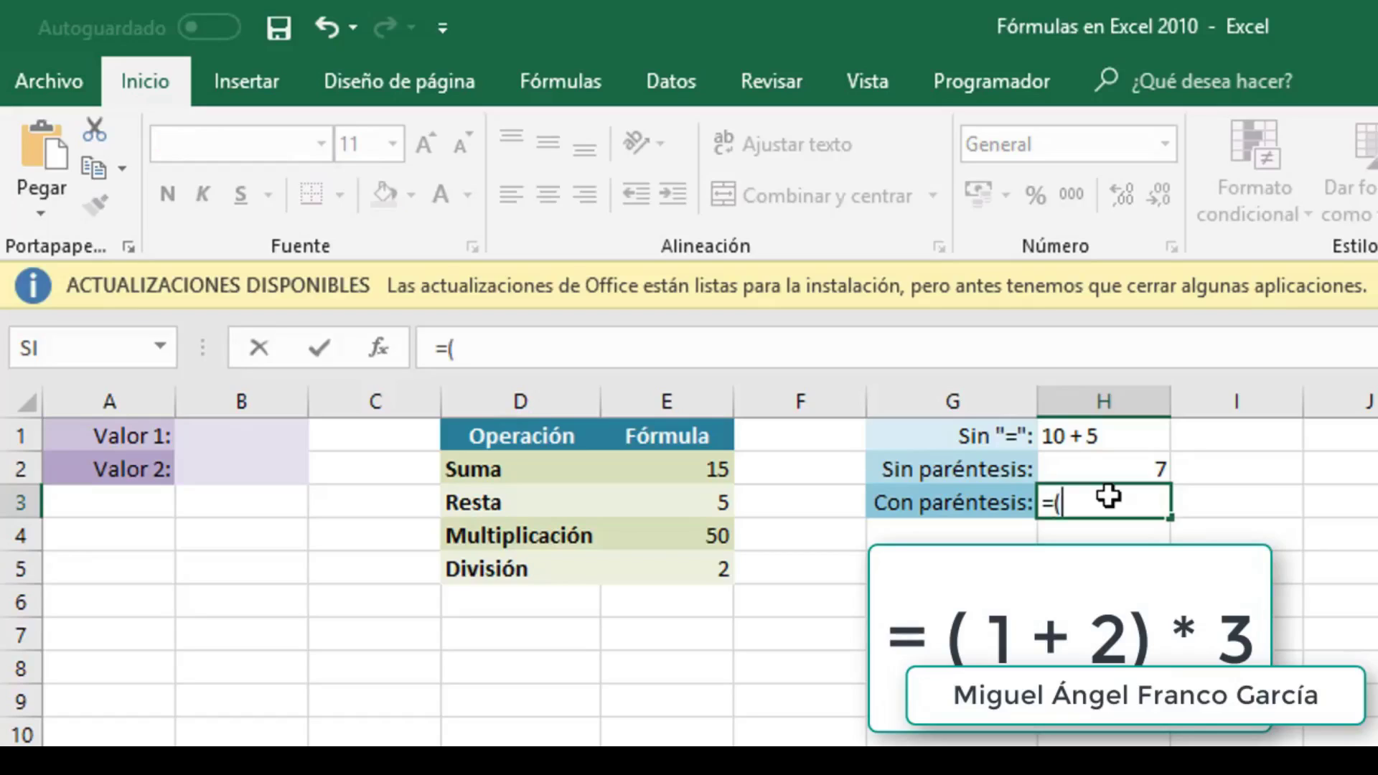
type("1+2)")
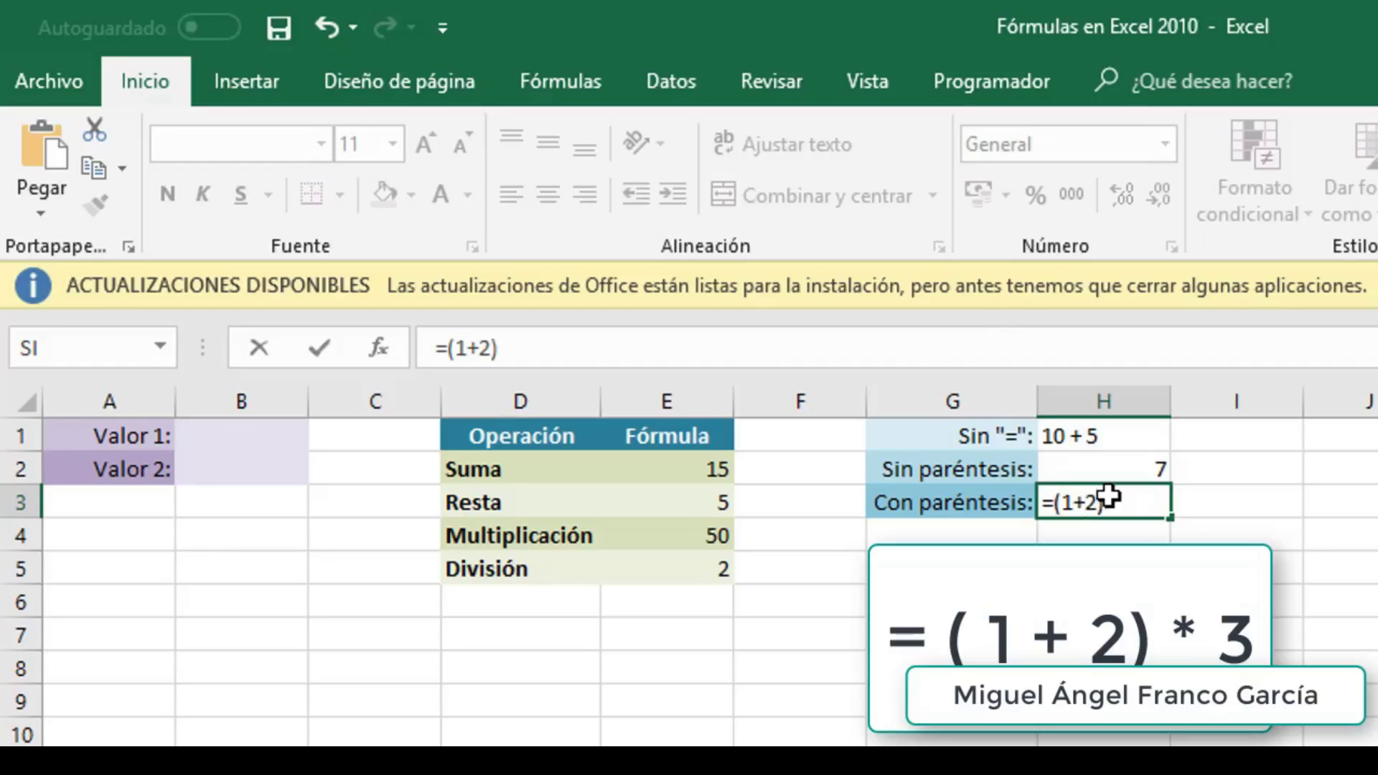
type("*3")
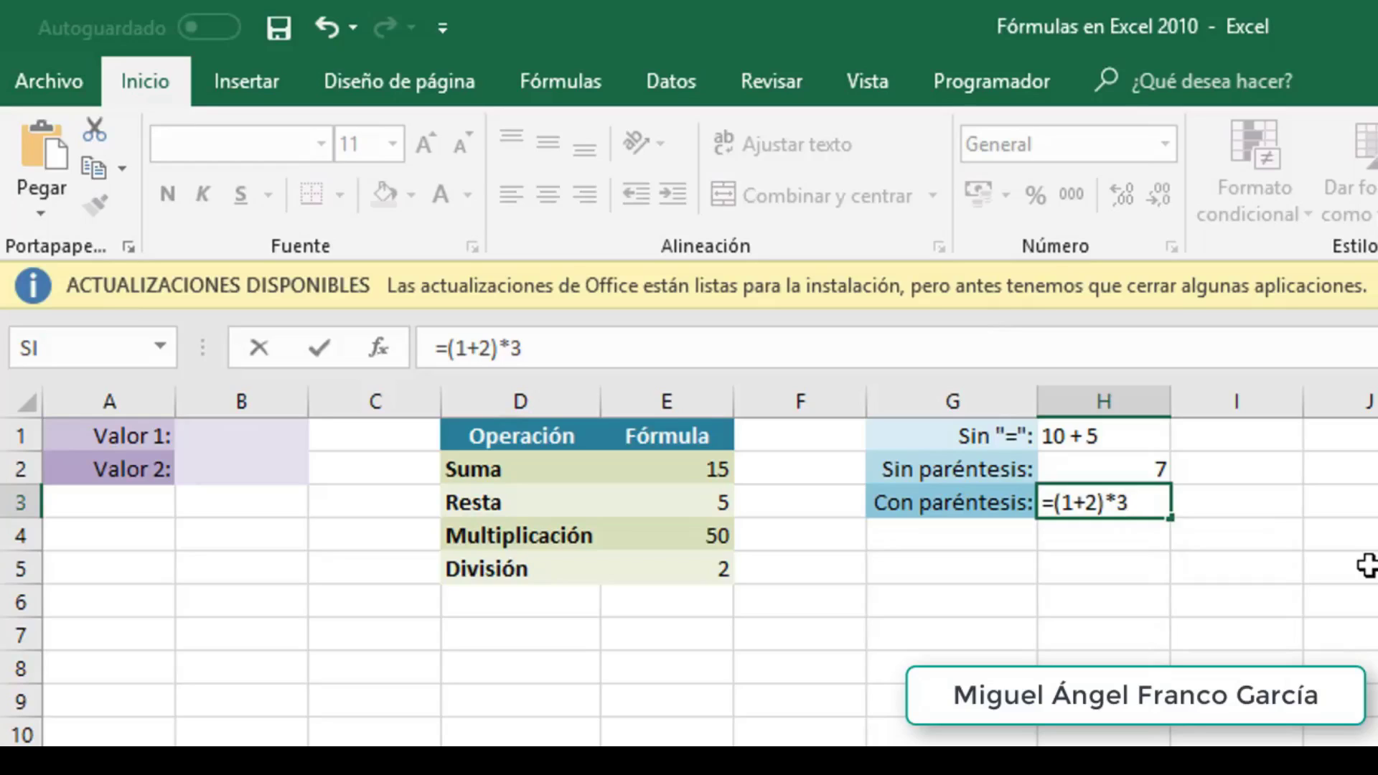
key("Return")
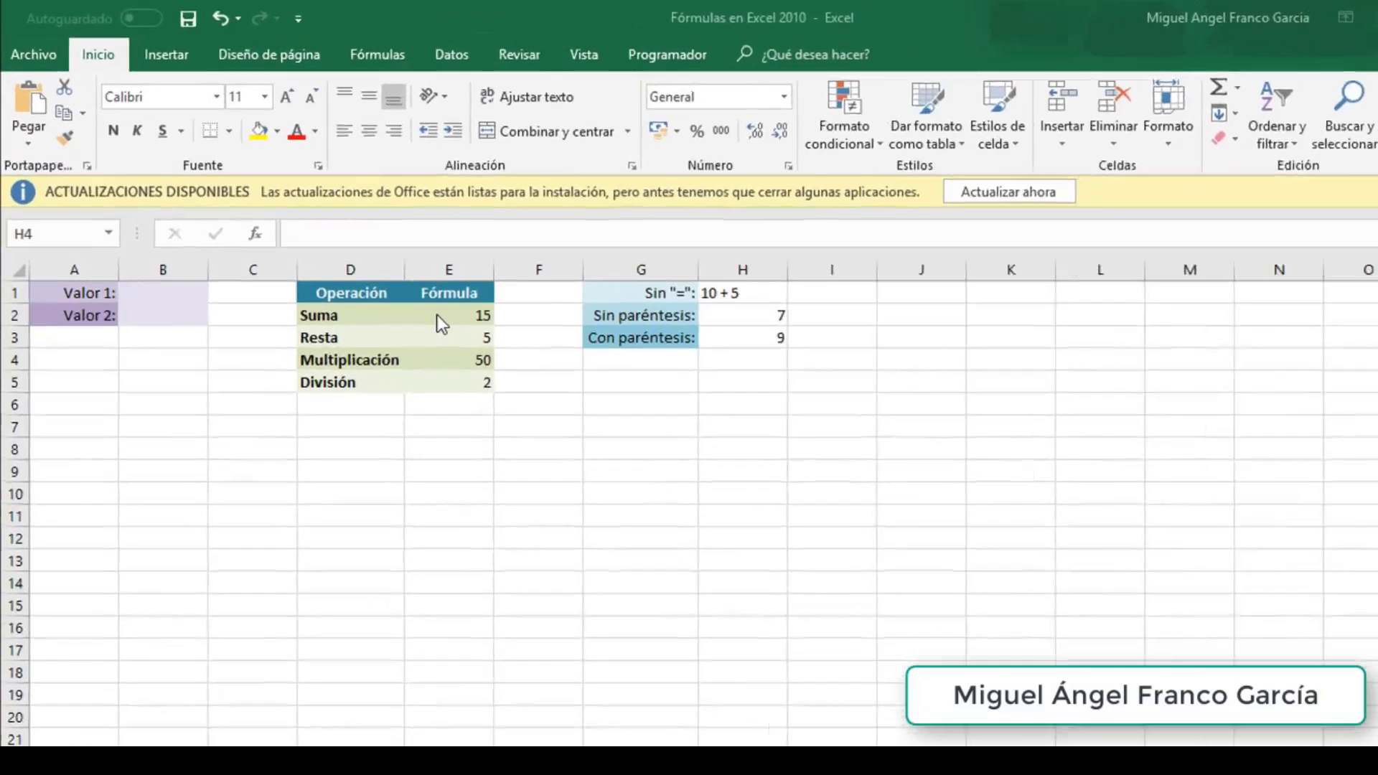
Replace the constant 10 in the Suma formula in cell E2 with a reference to B1, making it =b1 + 5
left_click(441, 320)
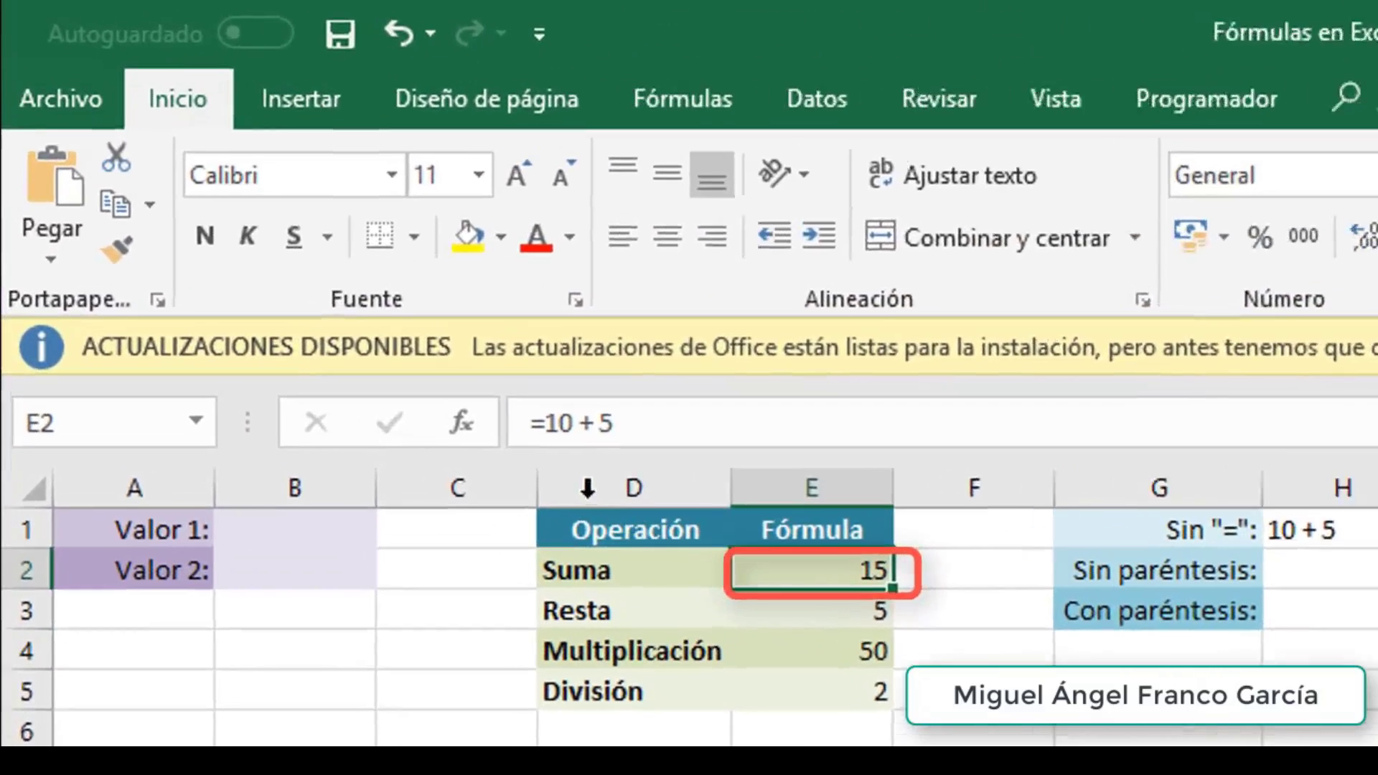
left_click(572, 424)
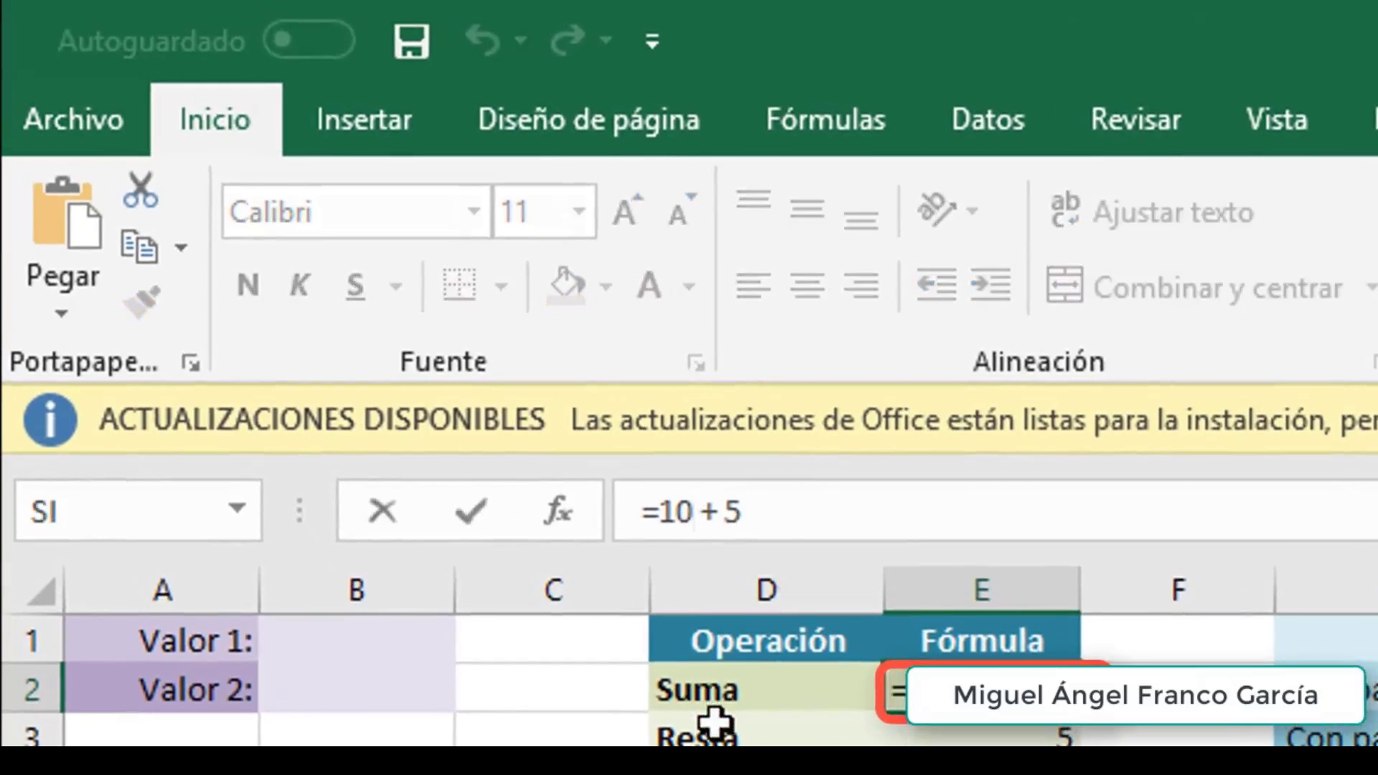
key("BackSpace")
key("BackSpace")
type("b")
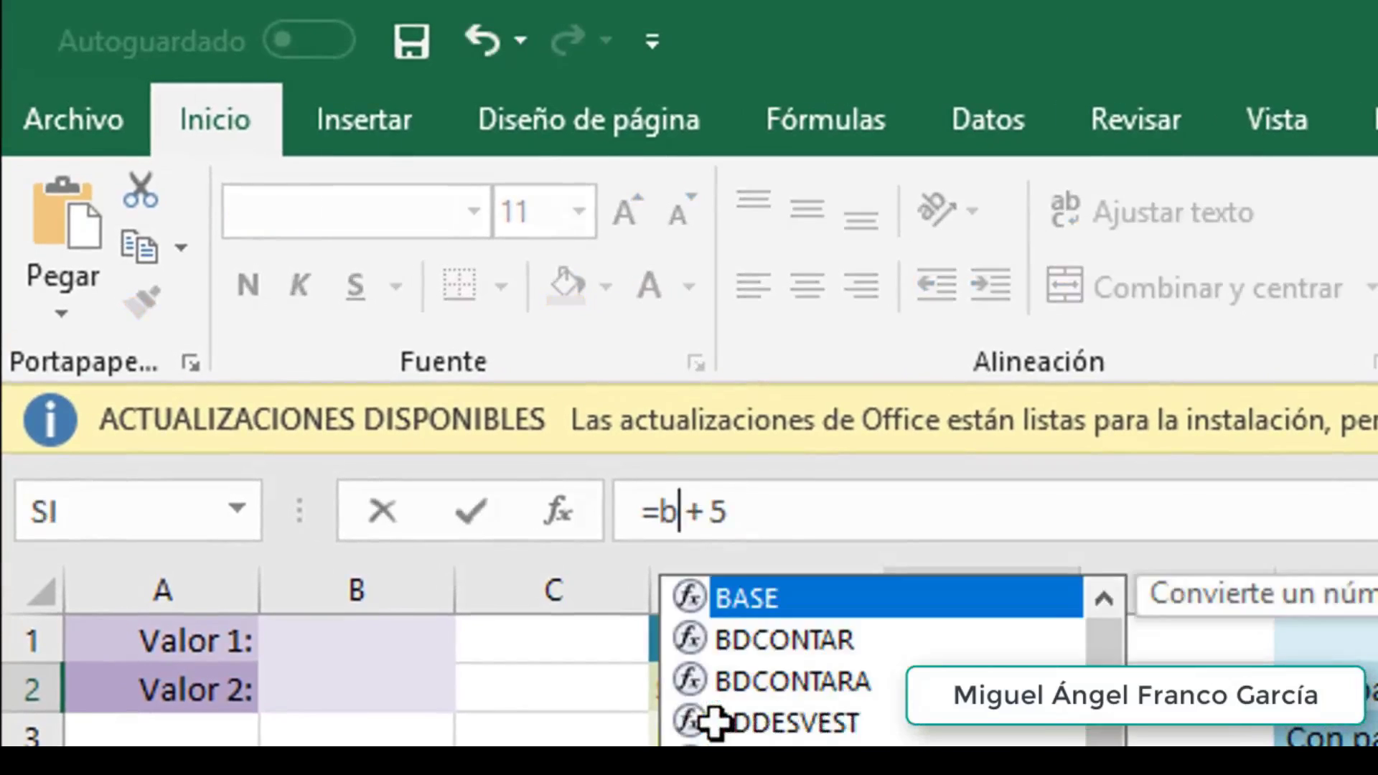
type("1")
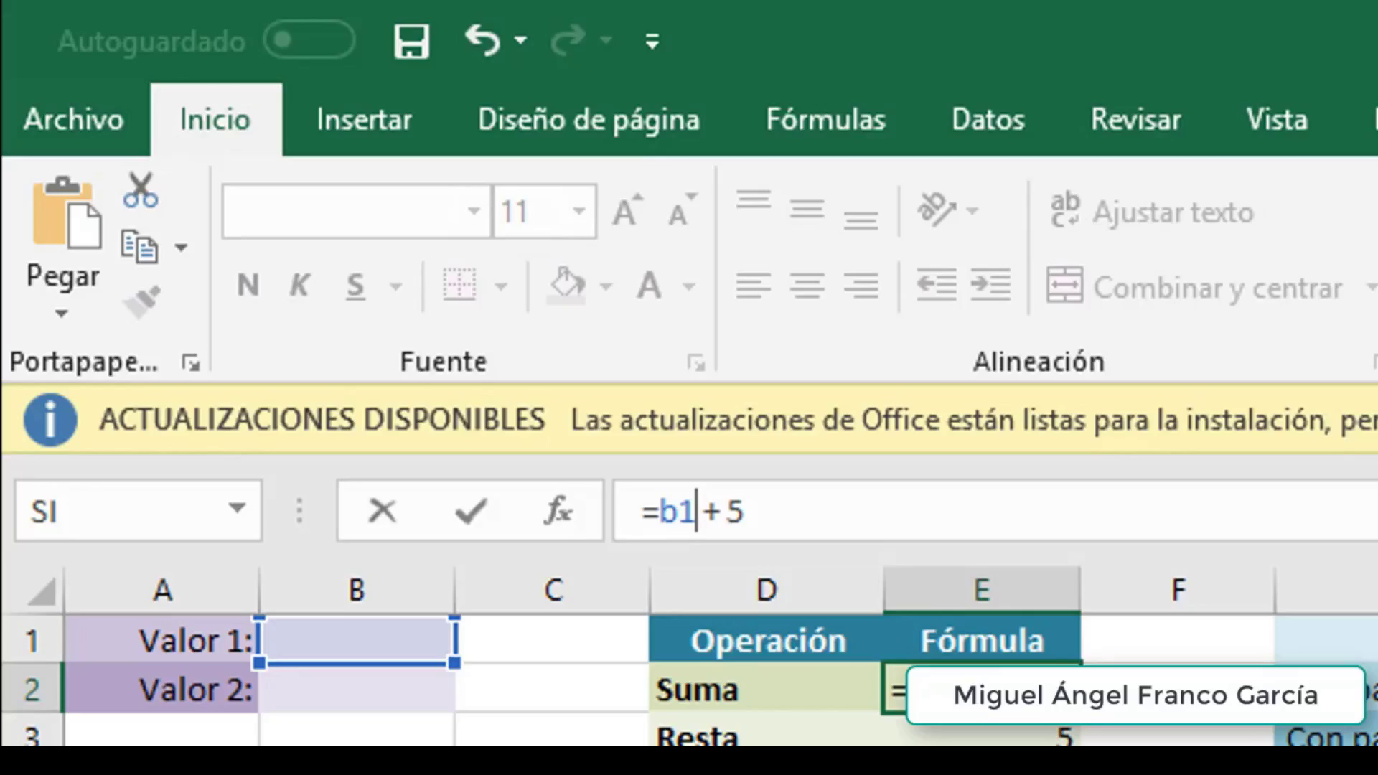
key("Return")
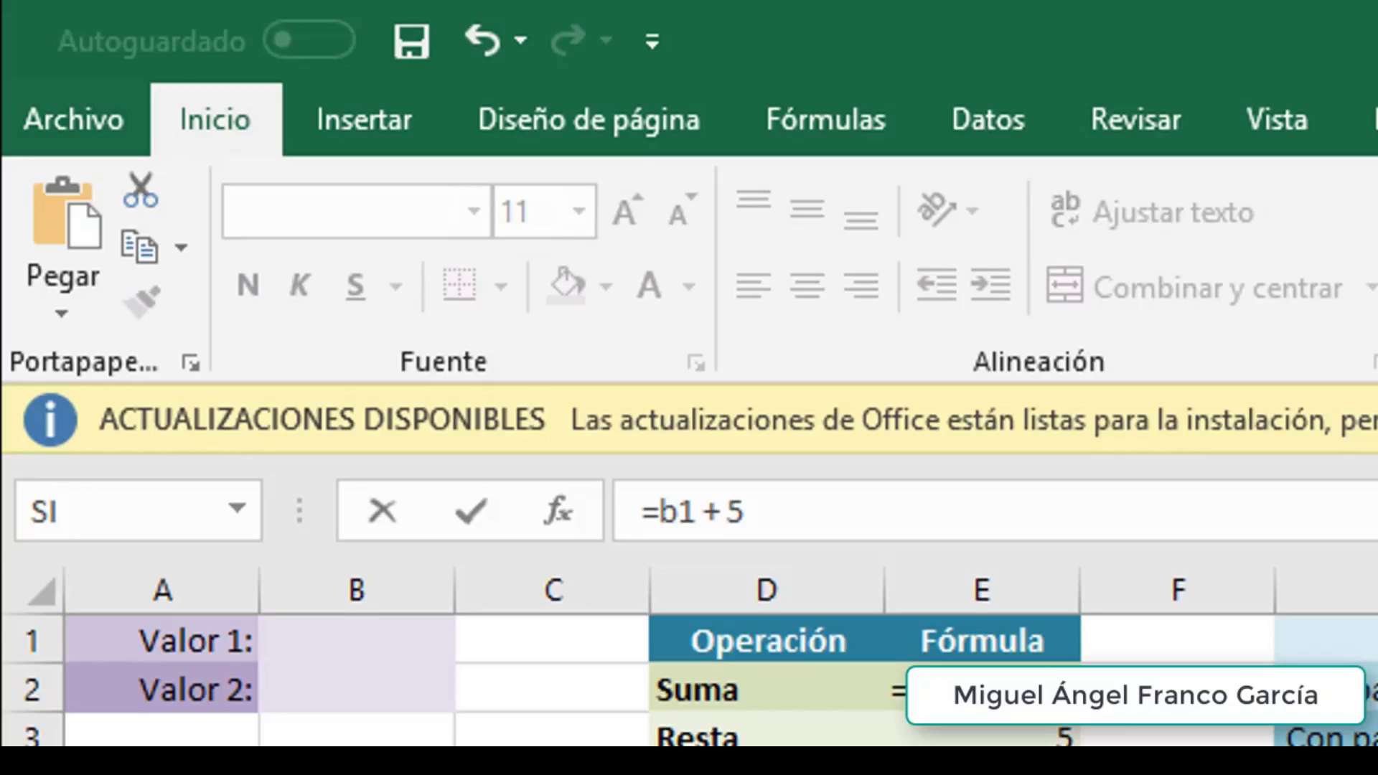
left_click(1044, 517)
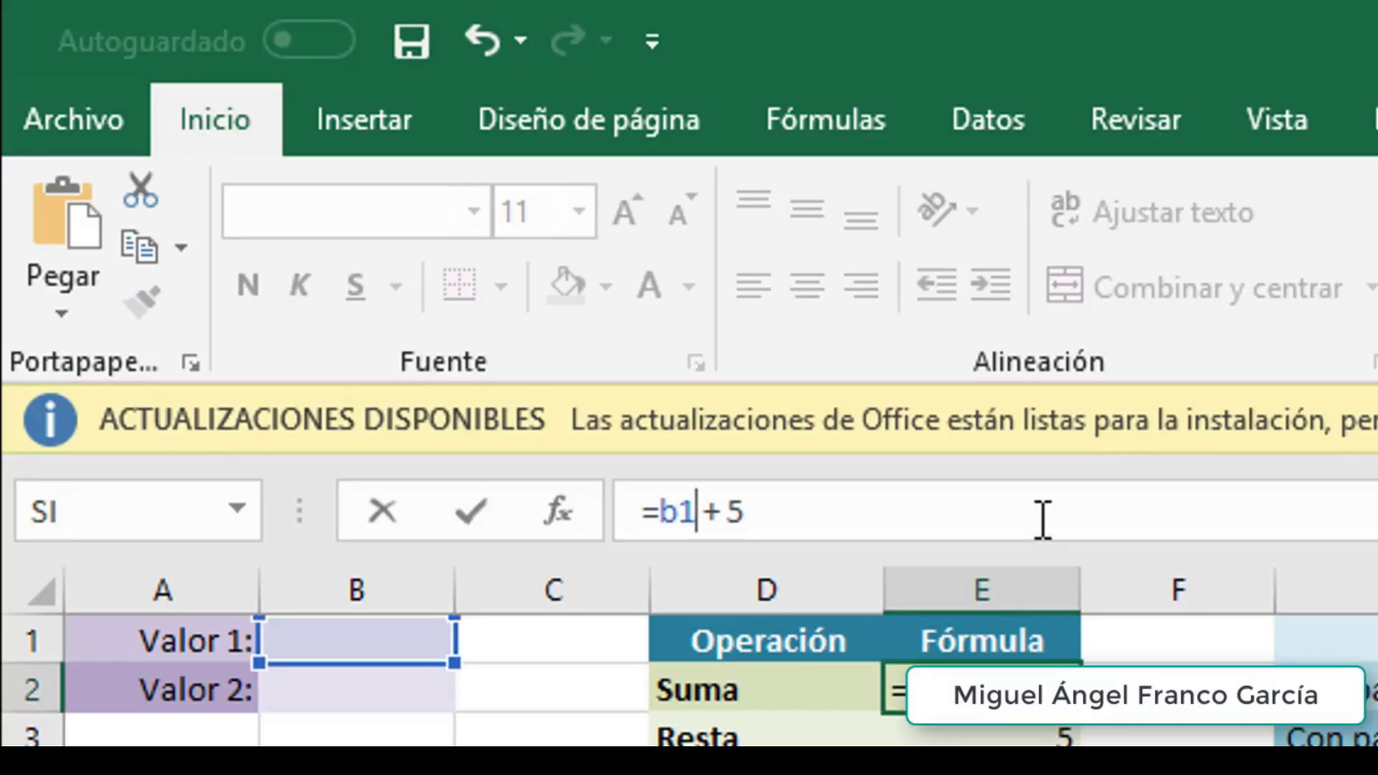
key("Return")
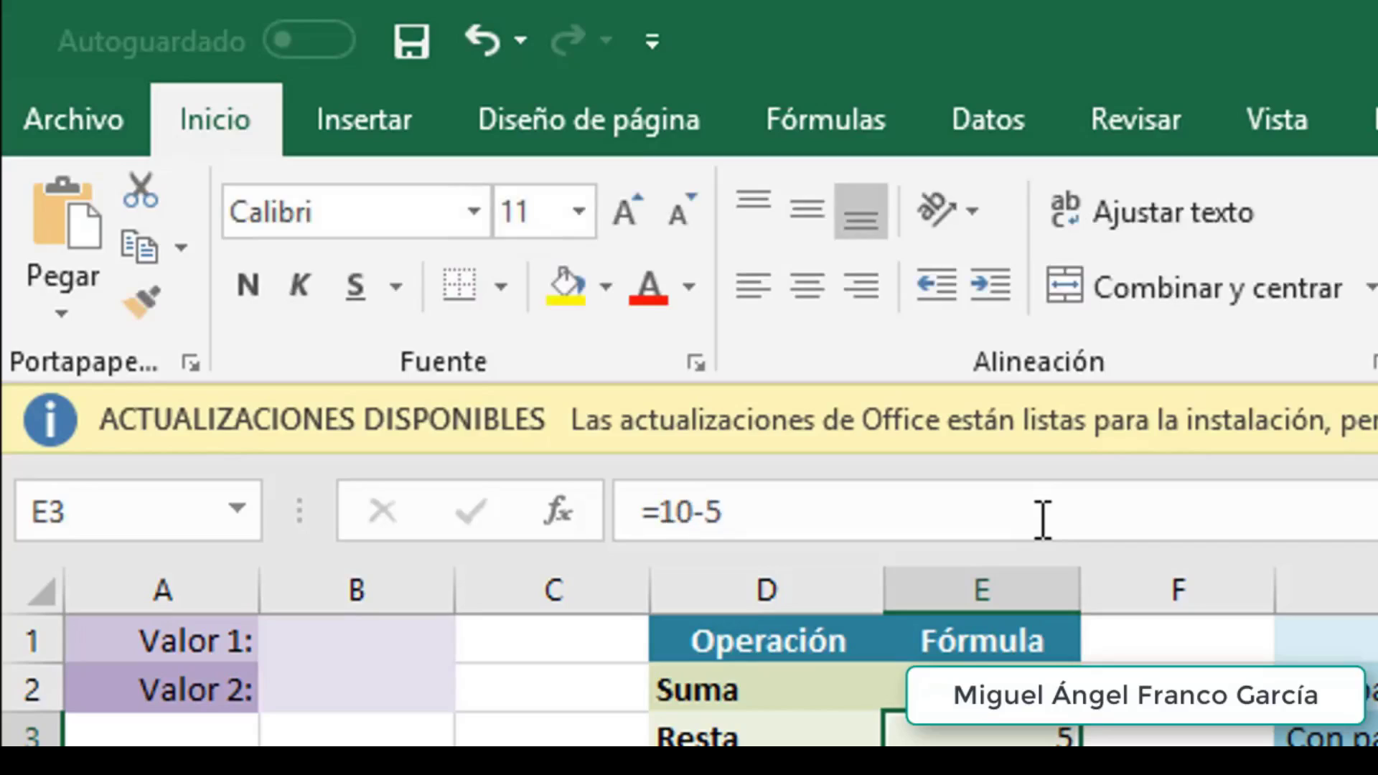
Enter 10 in cell B1 as Valor 1
left_click(338, 640)
type("10")
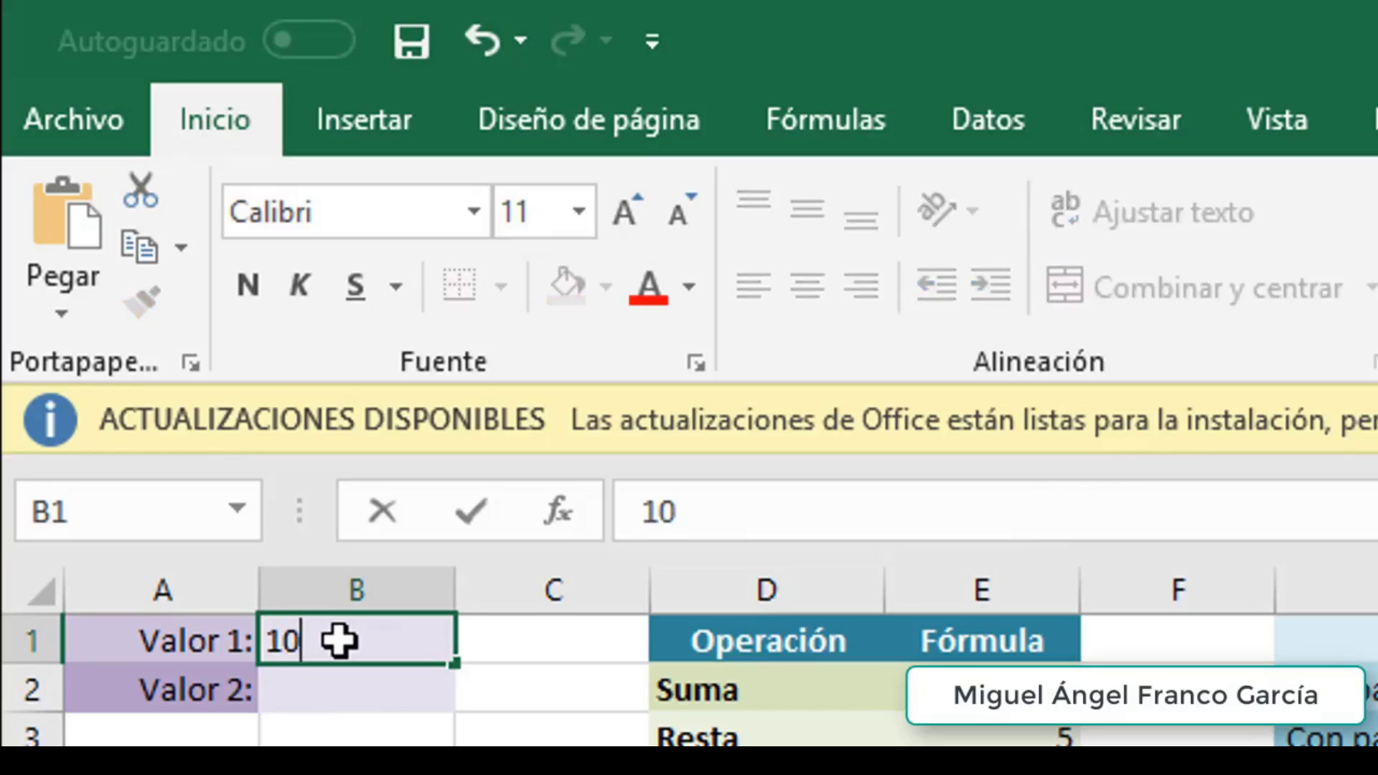
key("Return")
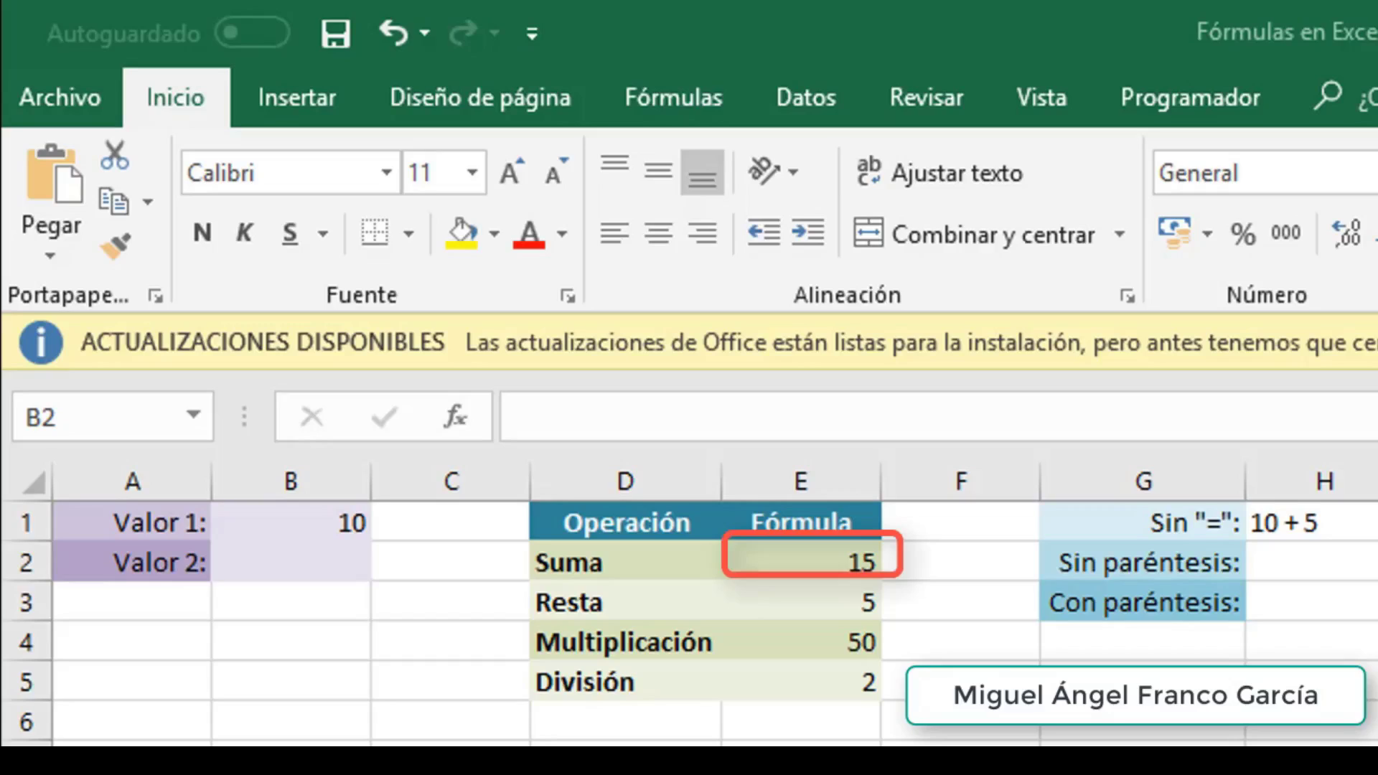
Replace the constant 5 in the Suma formula in cell E2 with a reference to B2, making it =B1 + b2
left_click(787, 557)
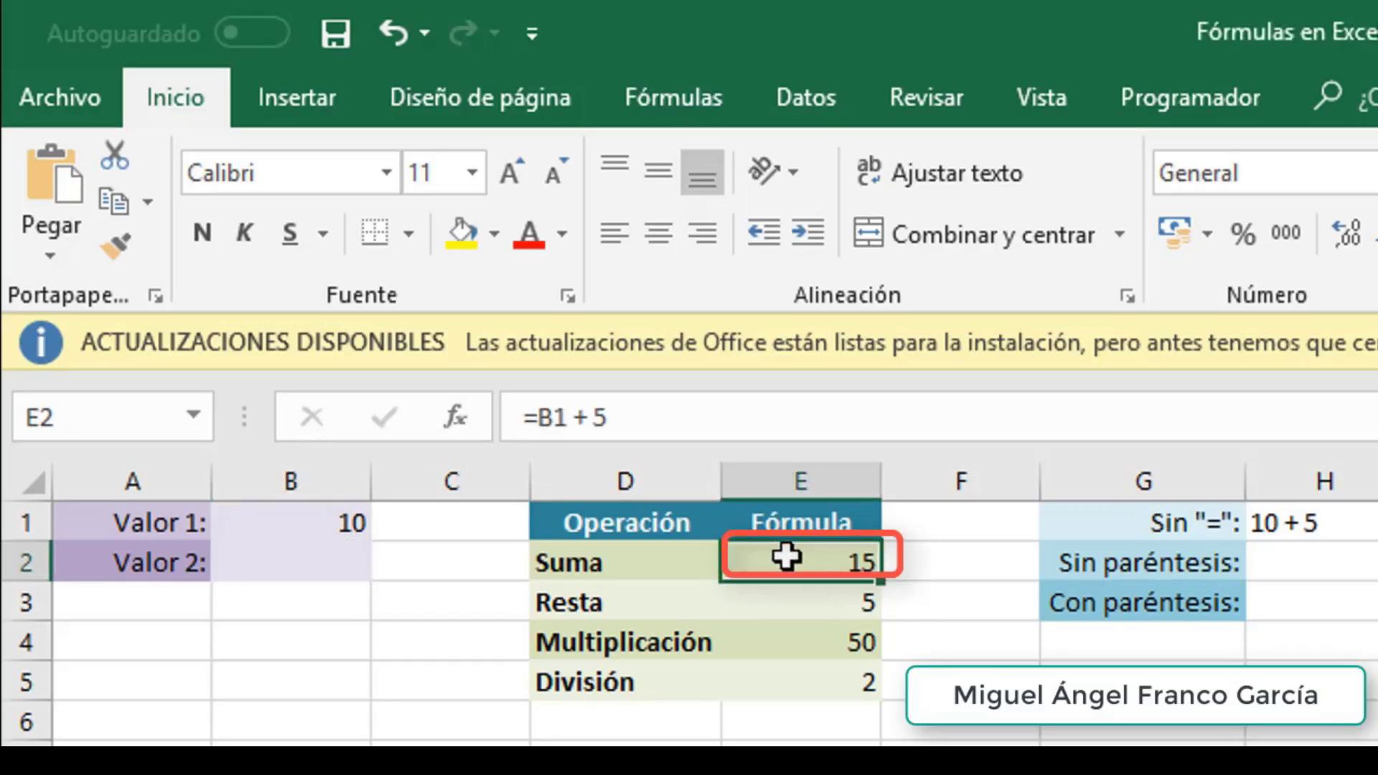
left_click(652, 418)
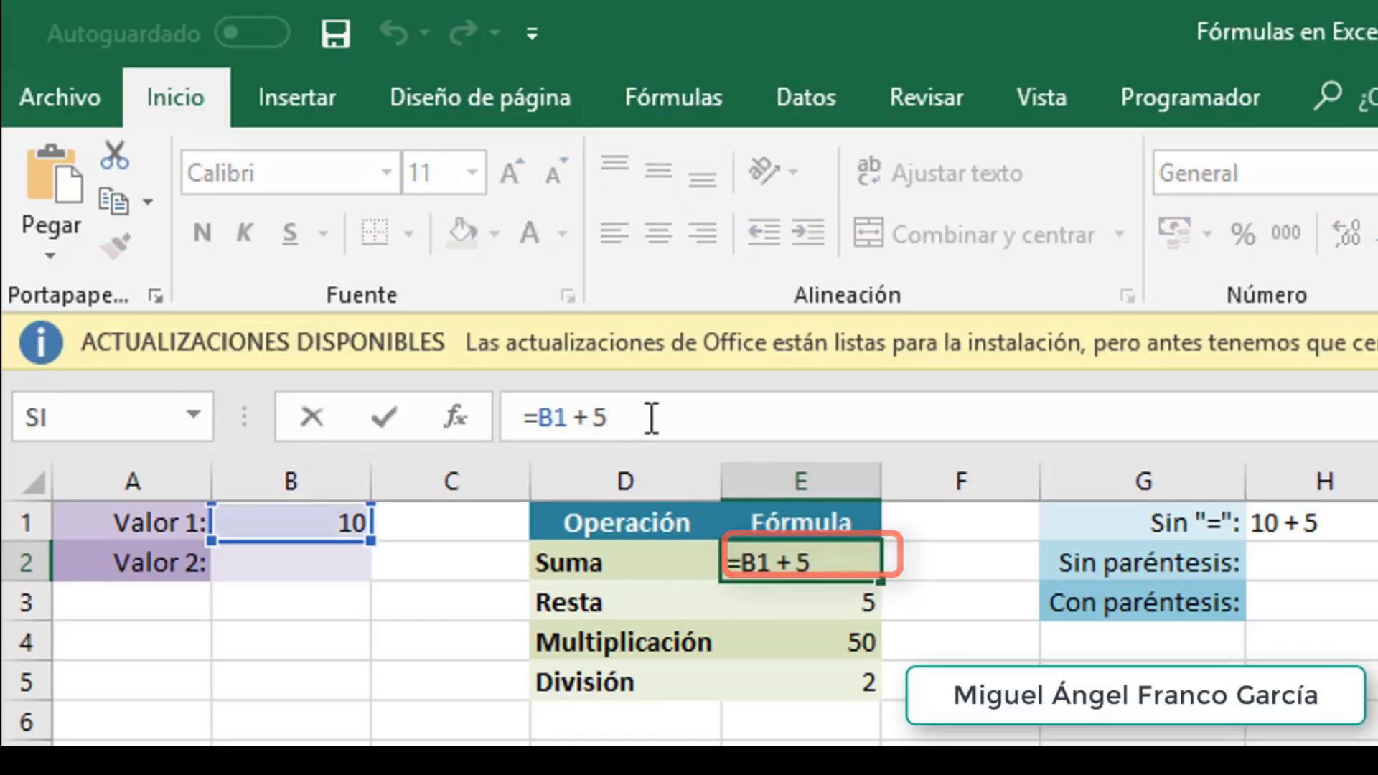
key("BackSpace")
type("b2")
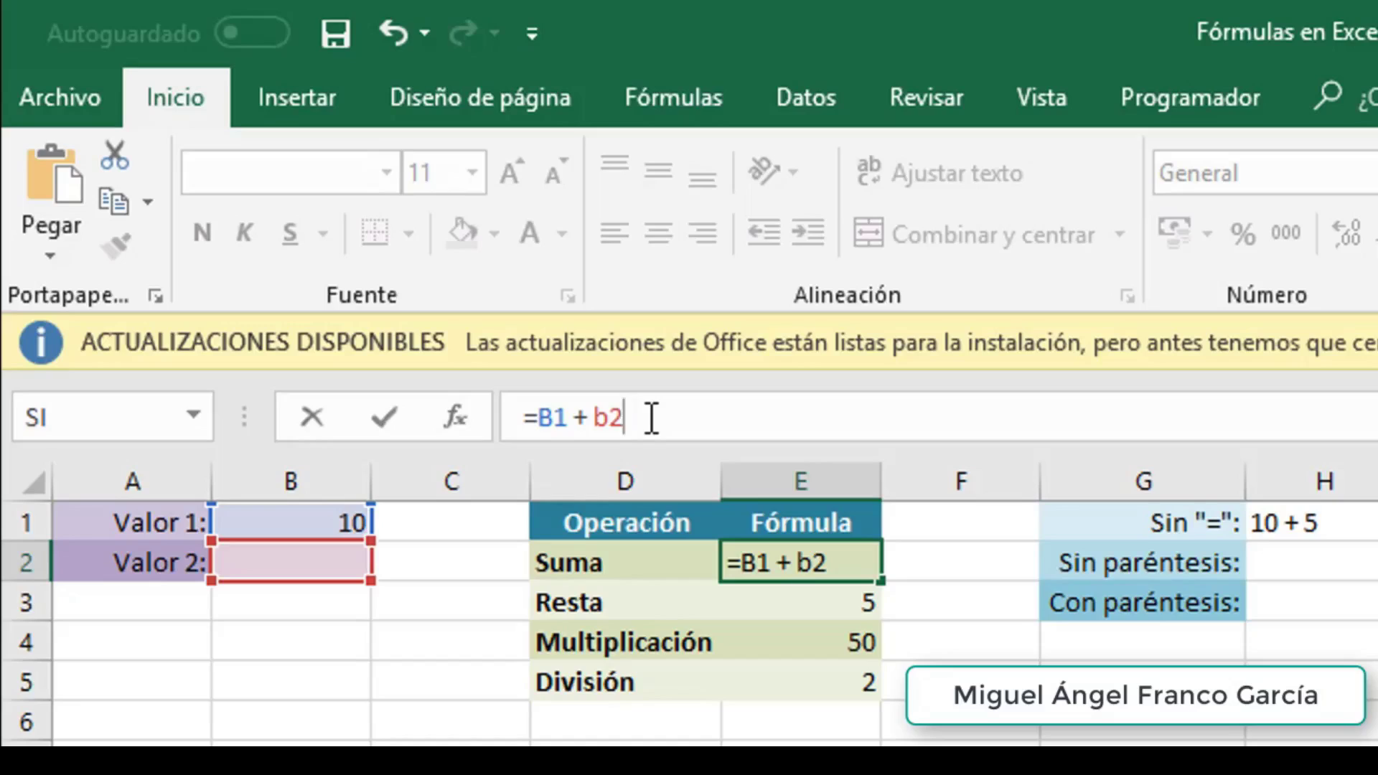
key("Return")
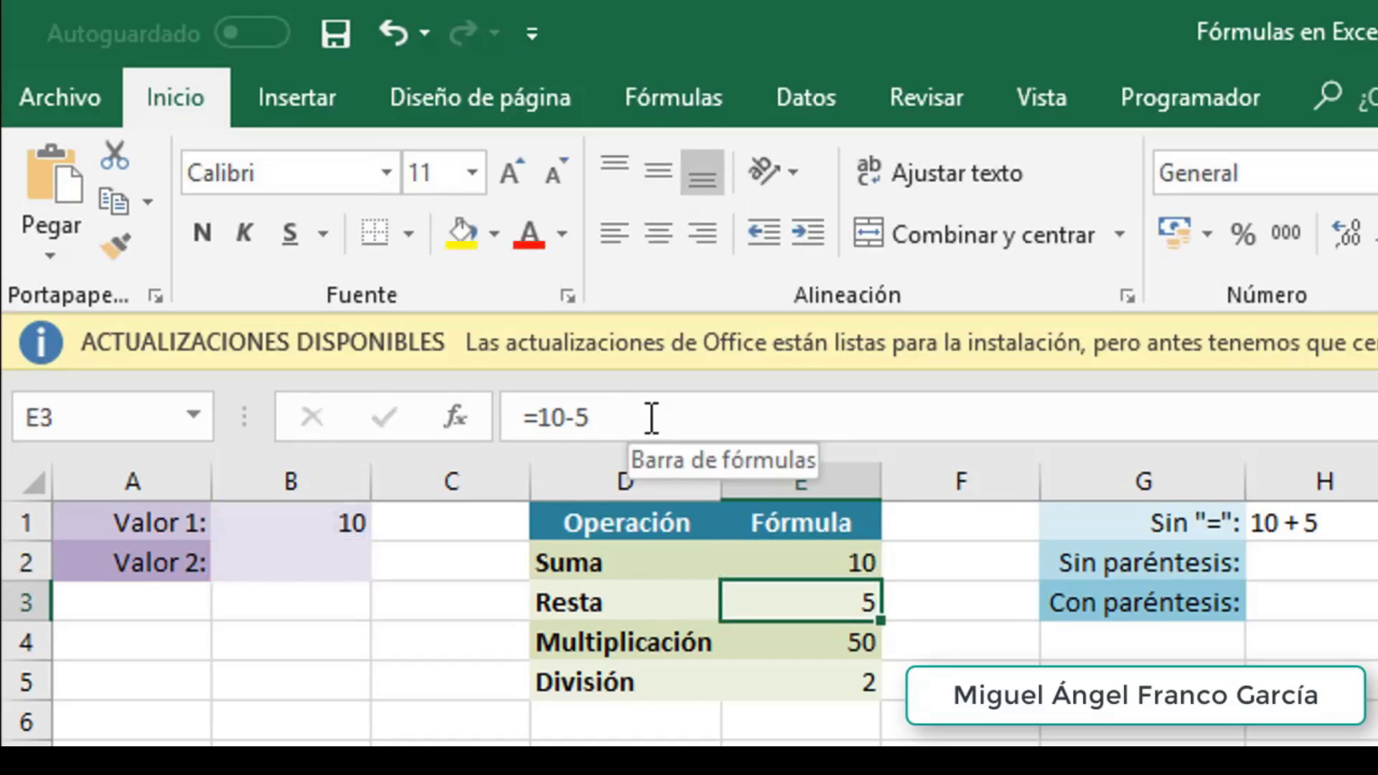
Enter 25 in cell B2 as Valor 2 and change Valor 1 in cell B1 to 6
key("Left")
key("Left")
key("Left")
key("Up")
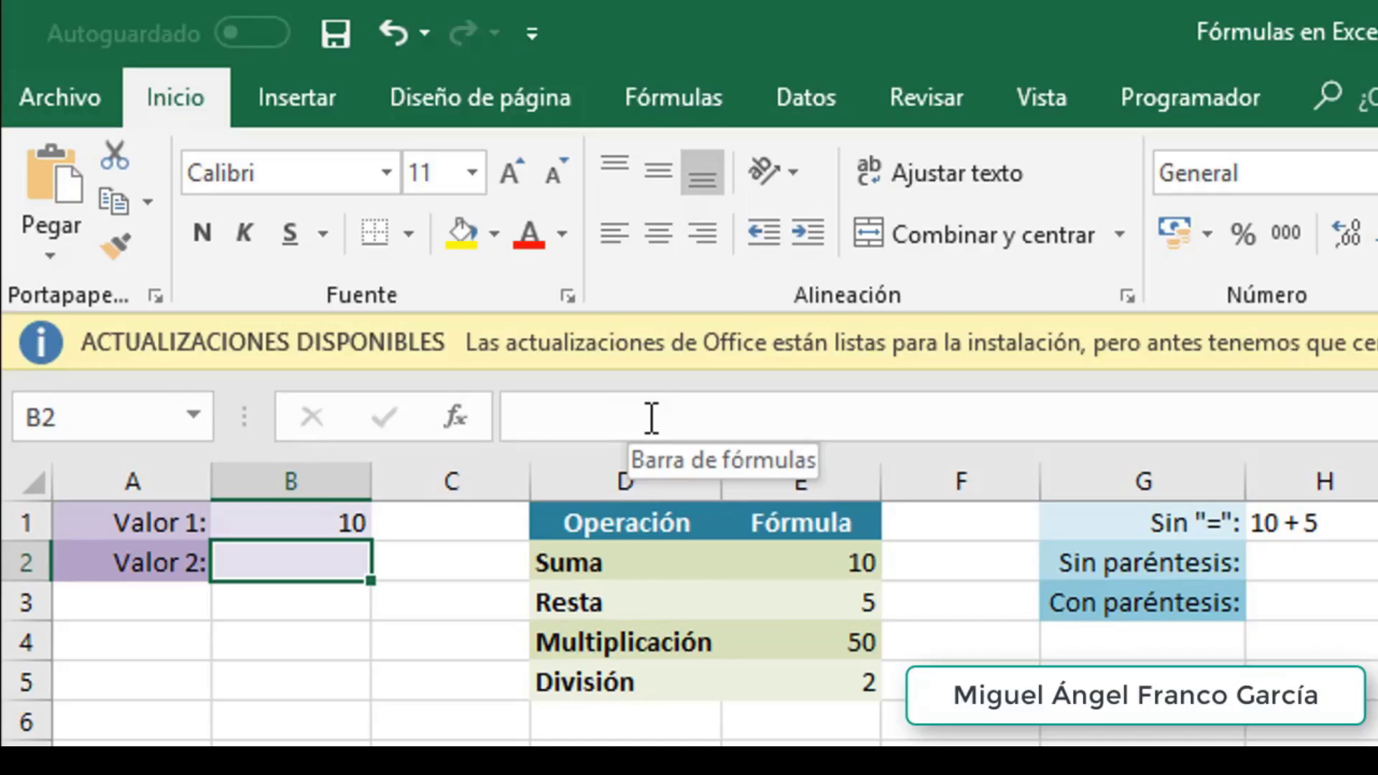
type("25")
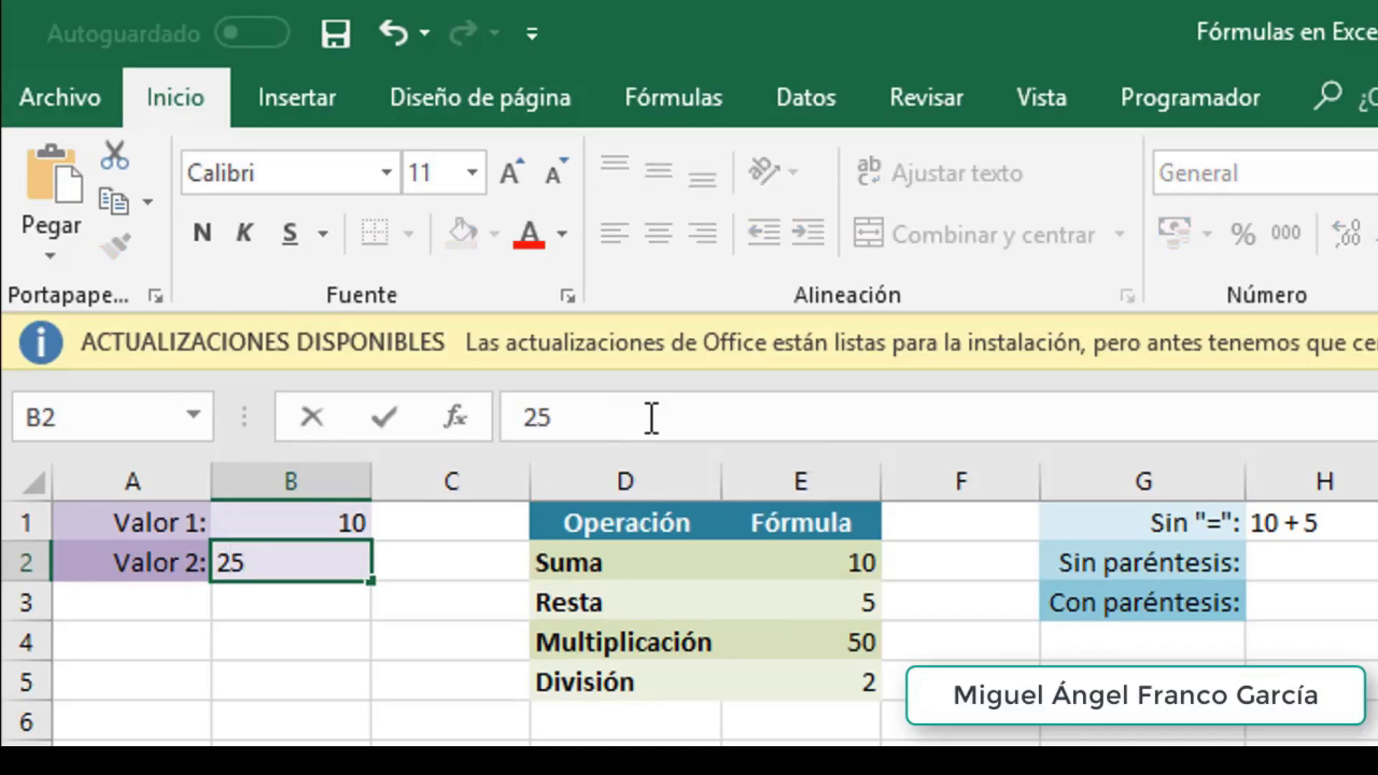
key("Return")
key("Up")
key("Up")
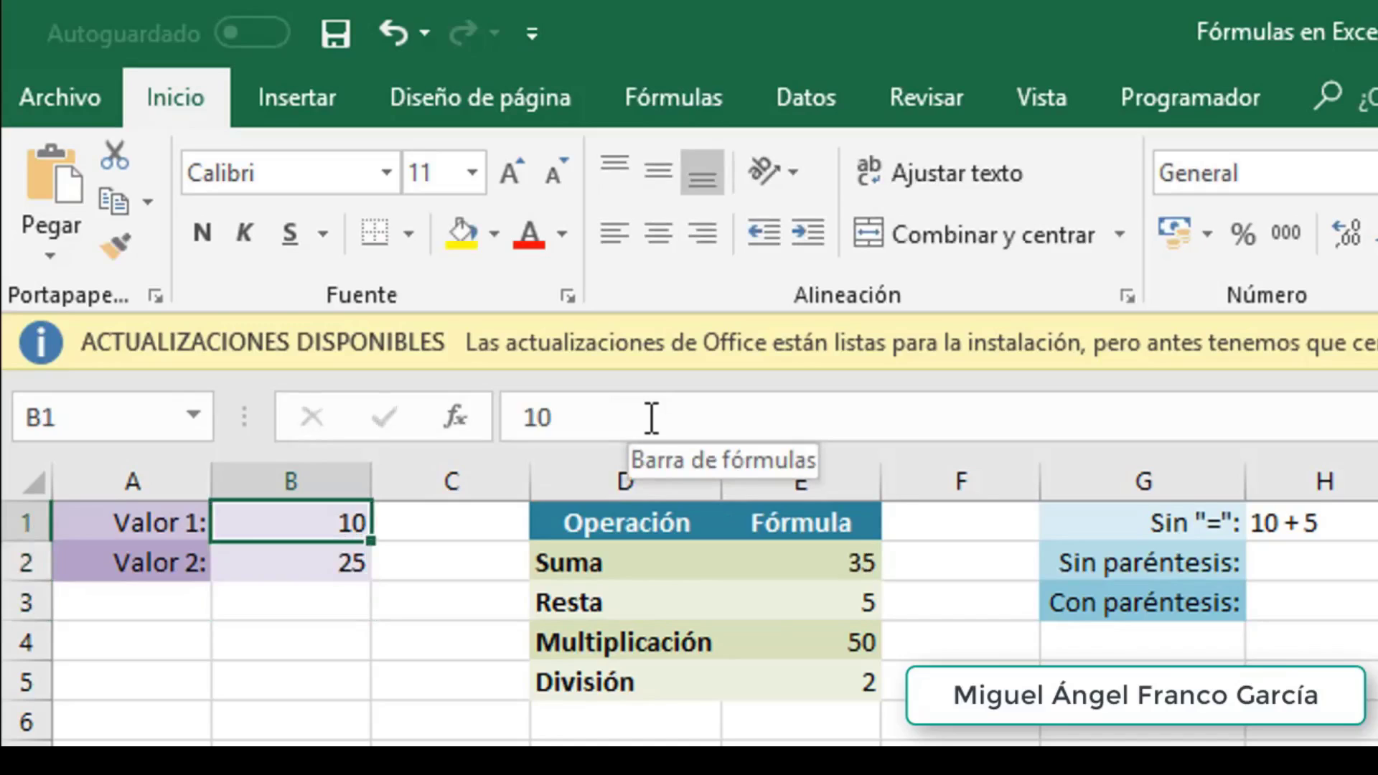
type("6")
key("Return")
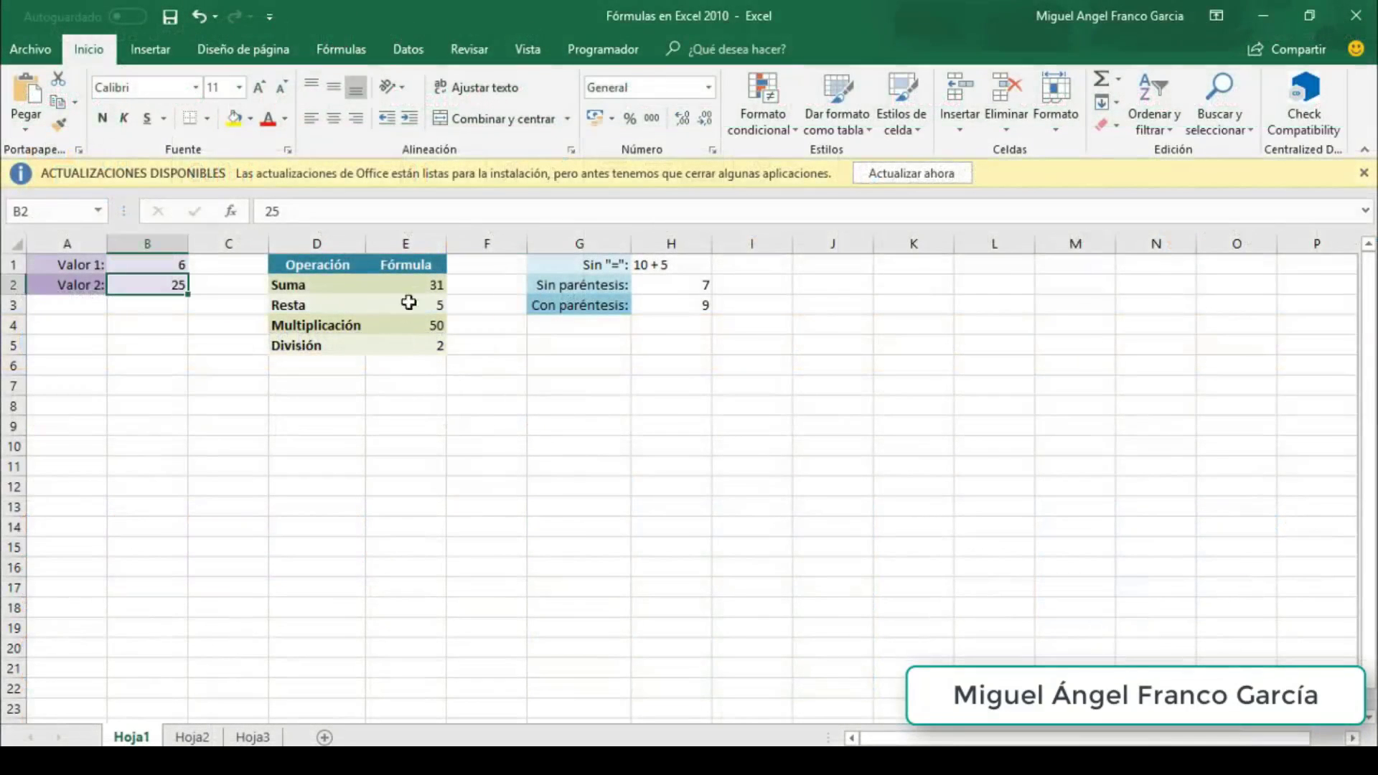
Replace the Resta formula in cell E3 with the cell-reference formula =b1-b2
left_click(413, 306)
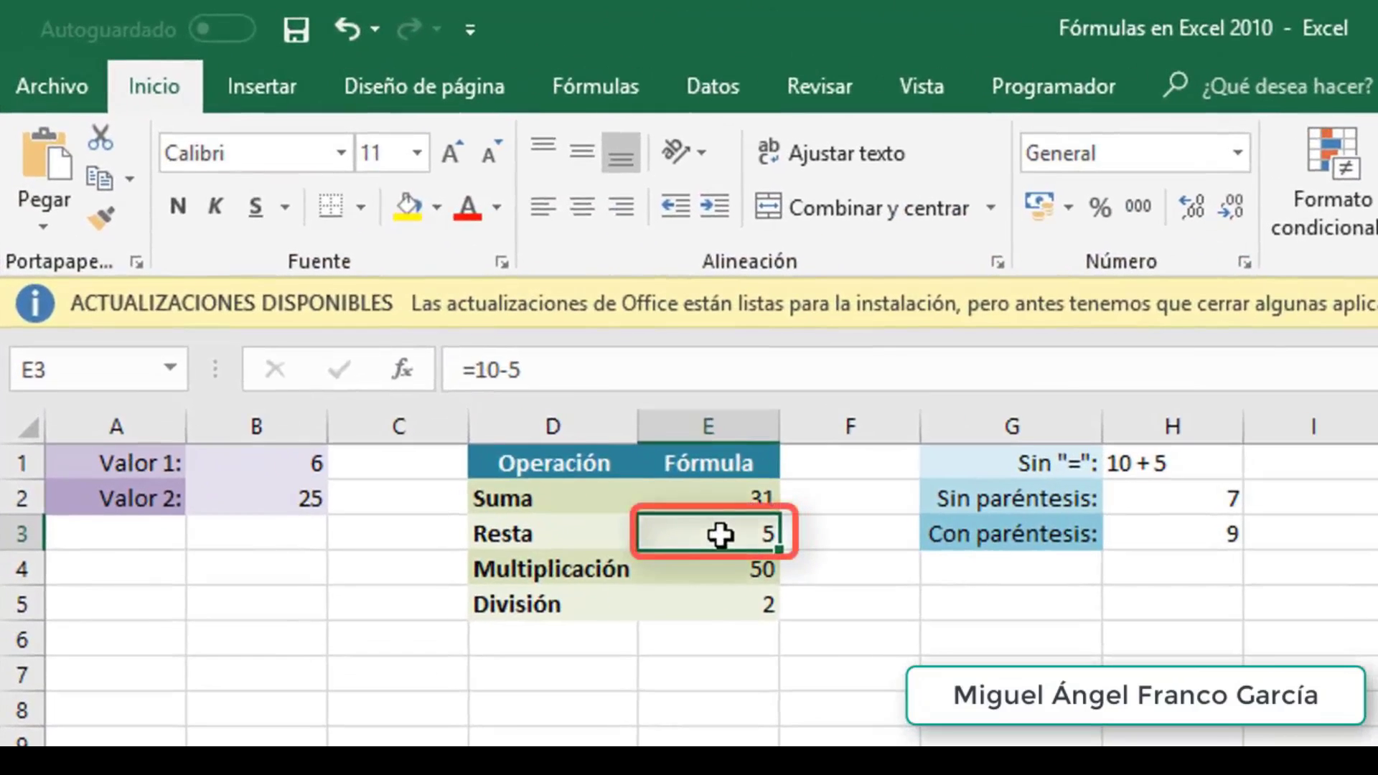
left_click(557, 371)
key("BackSpace")
key("BackSpace")
key("BackSpace")
key("BackSpace")
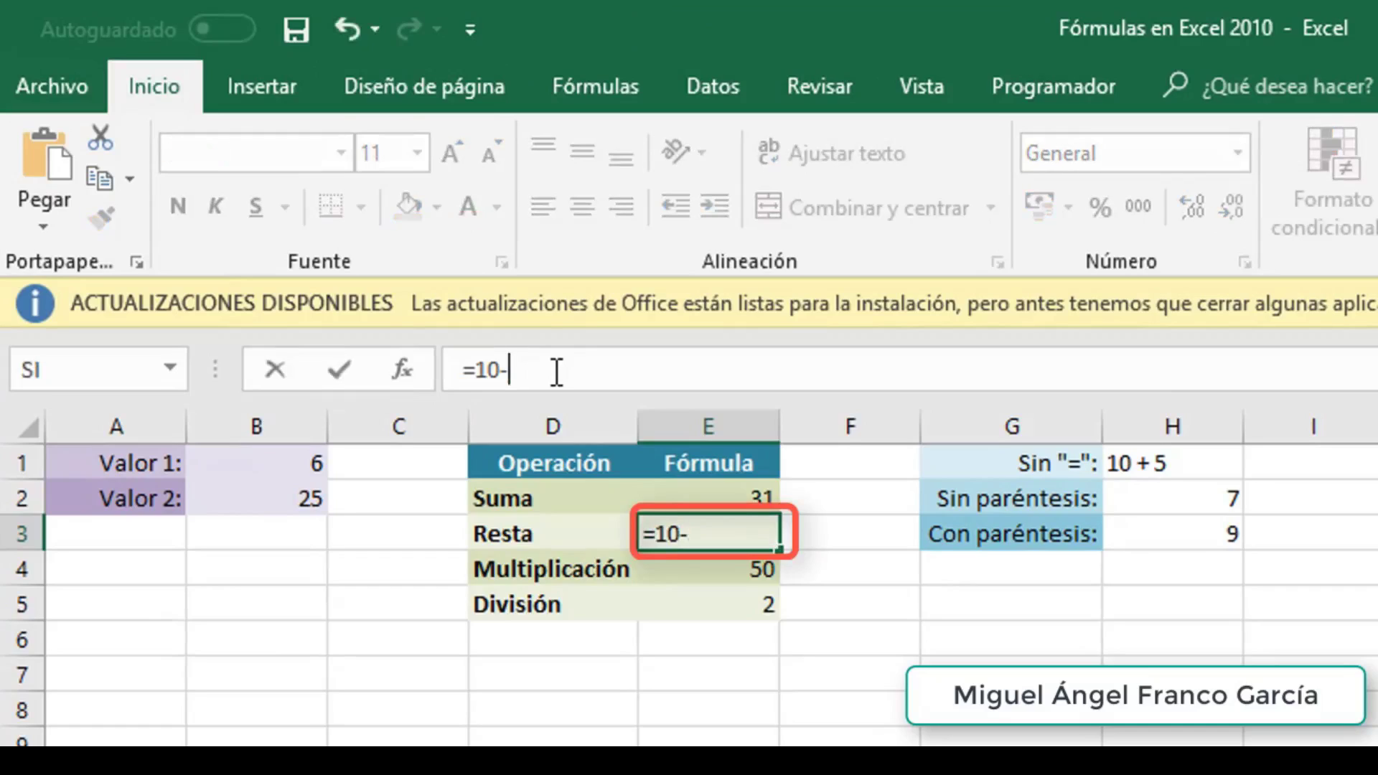
type("b")
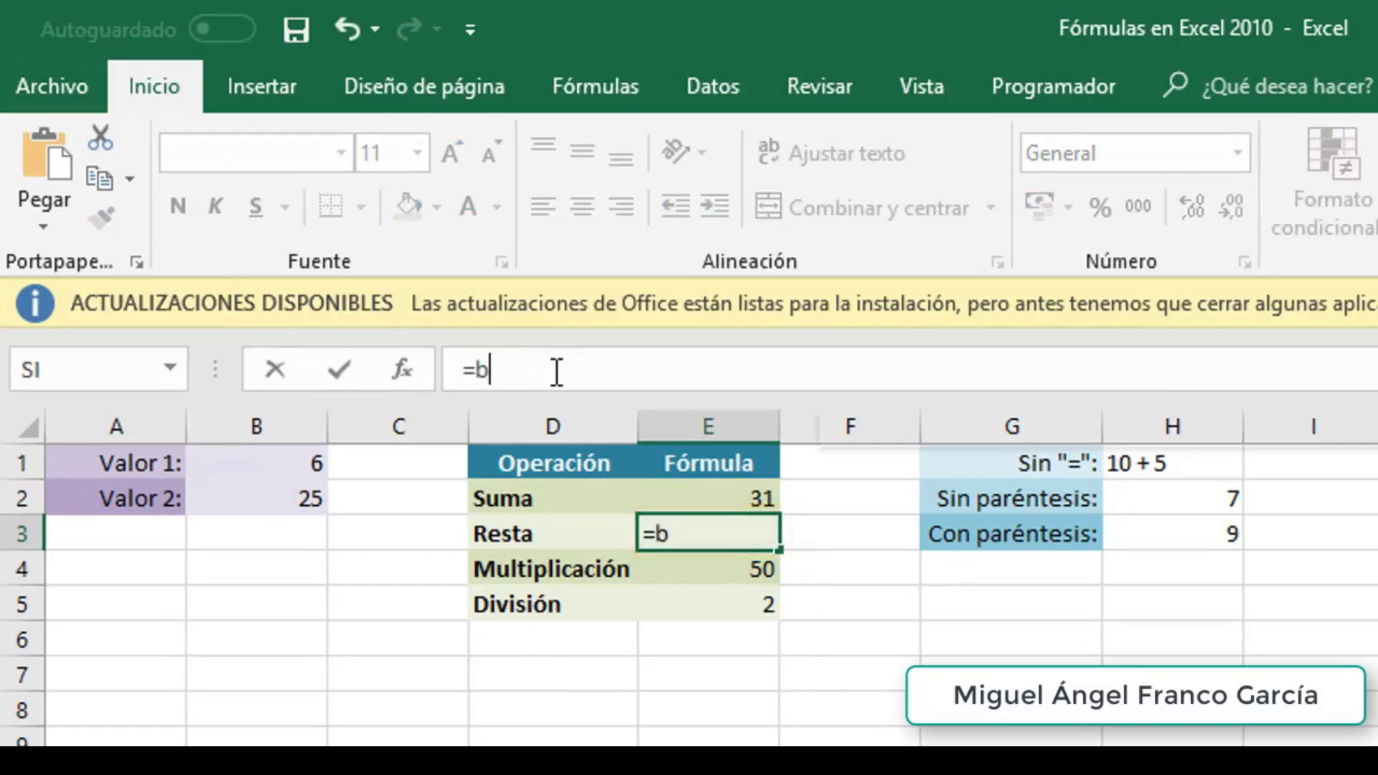
type("1-b2")
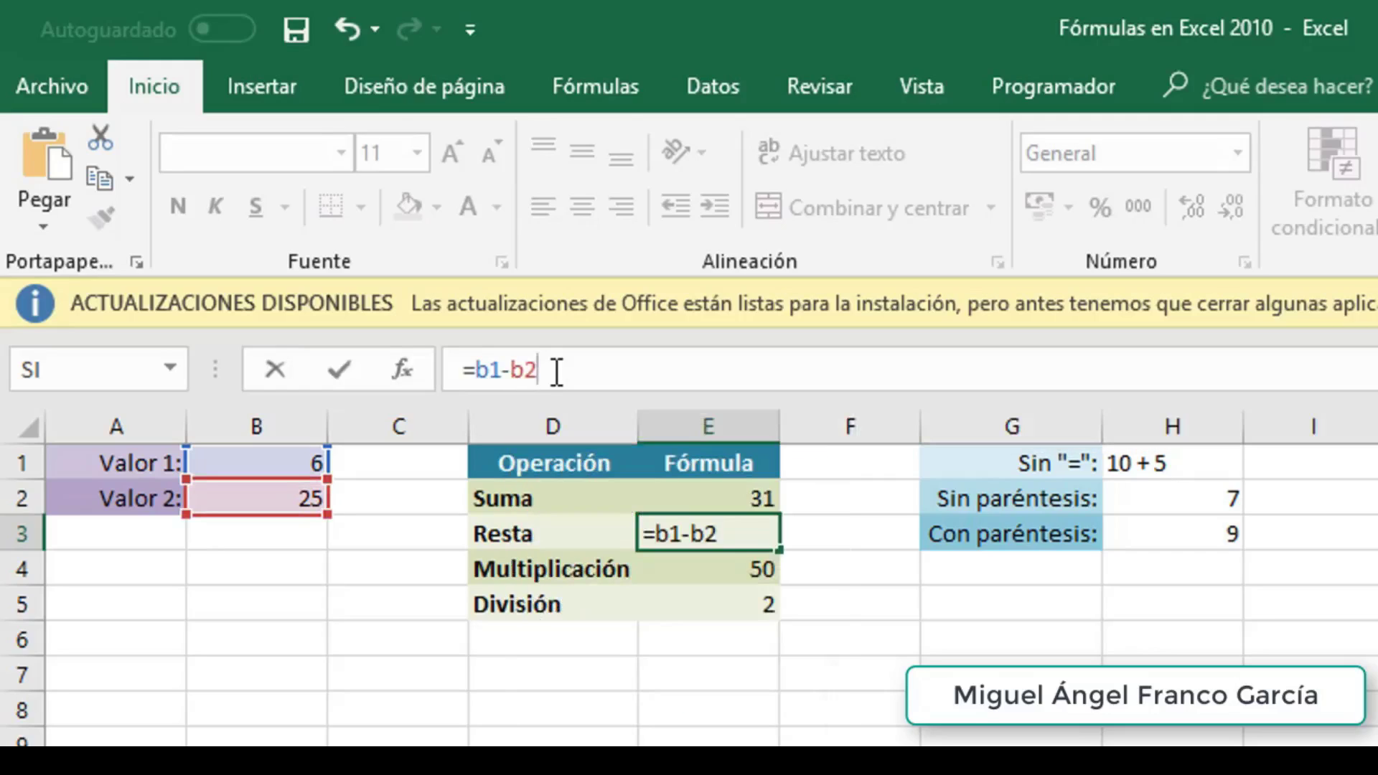
key("Return")
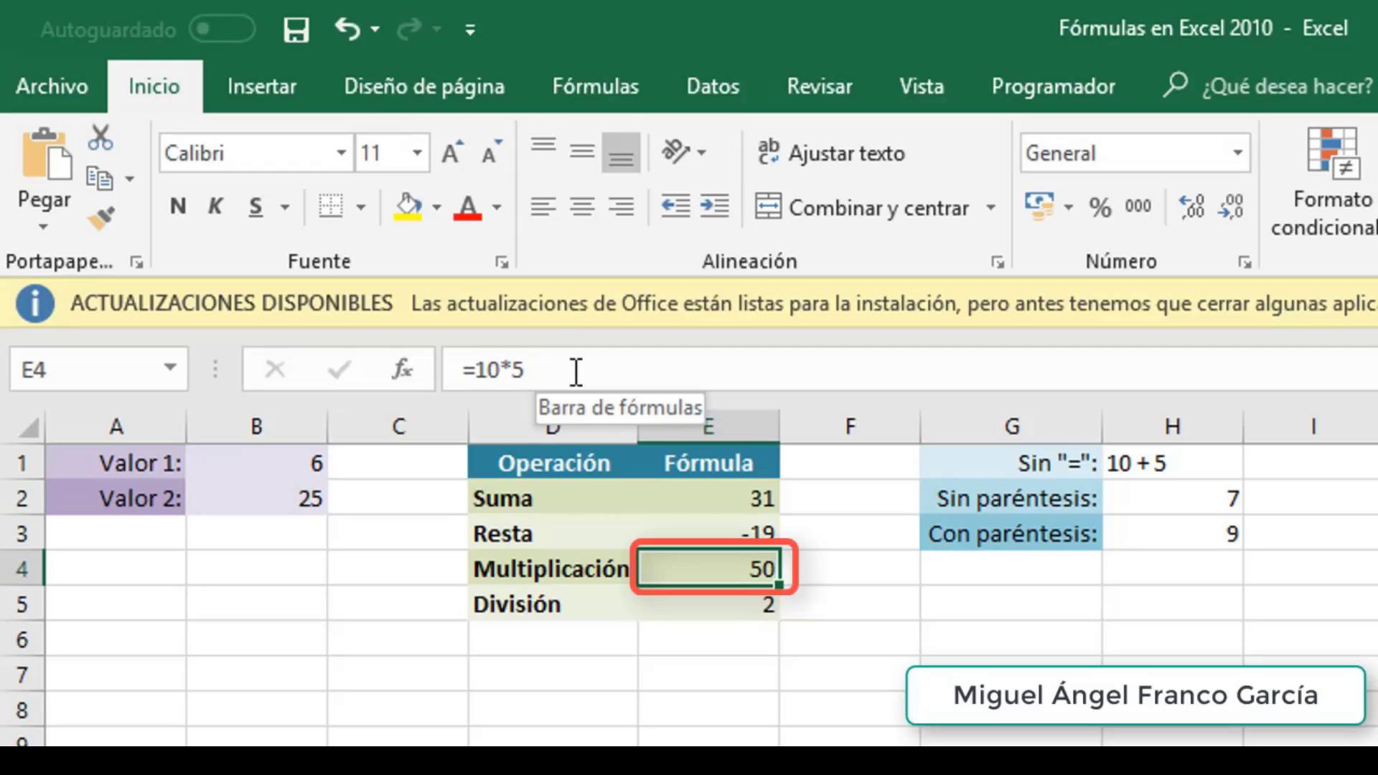
Replace the Multiplicación formula in cell E4 with the cell-reference formula =b1*b2
left_click(577, 371)
key("BackSpace")
key("BackSpace")
key("BackSpace")
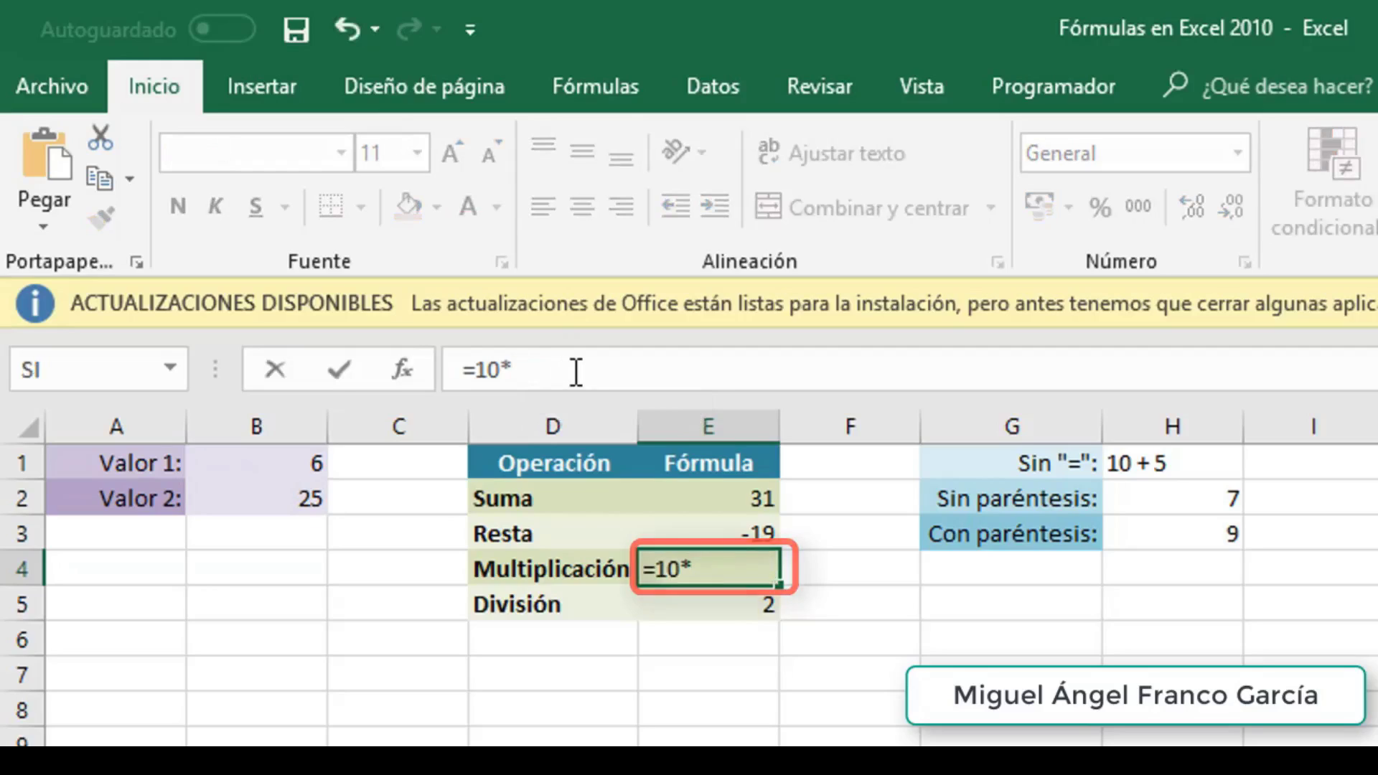
key("BackSpace")
type("b")
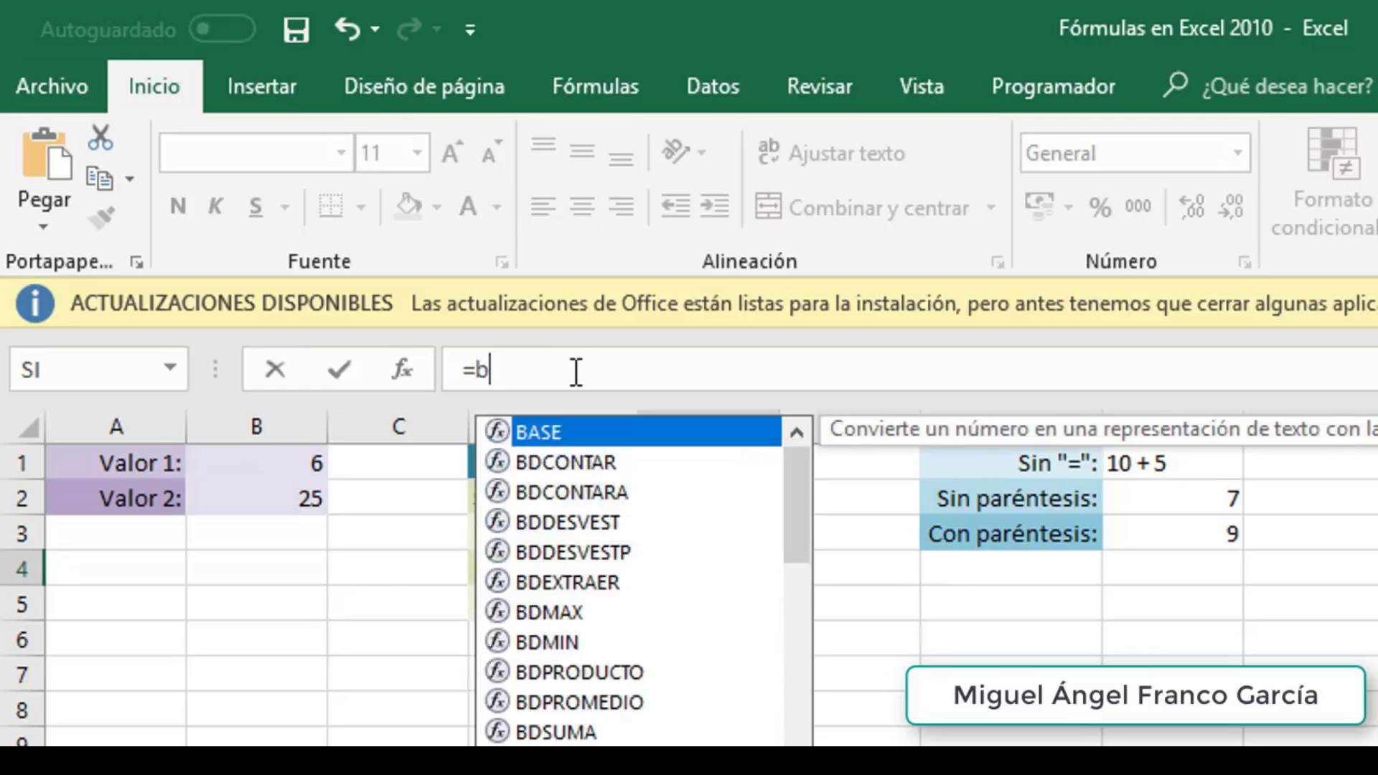
type("1*b2")
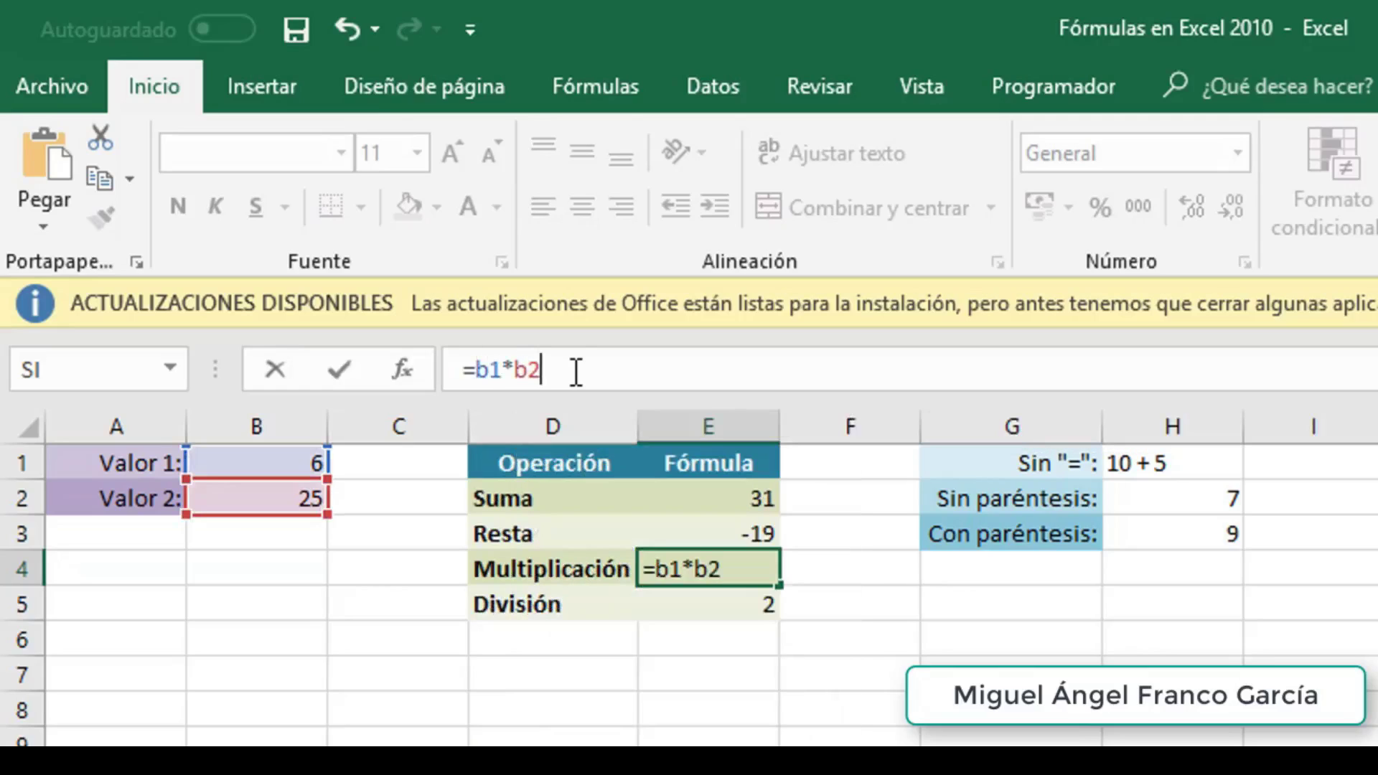
key("Return")
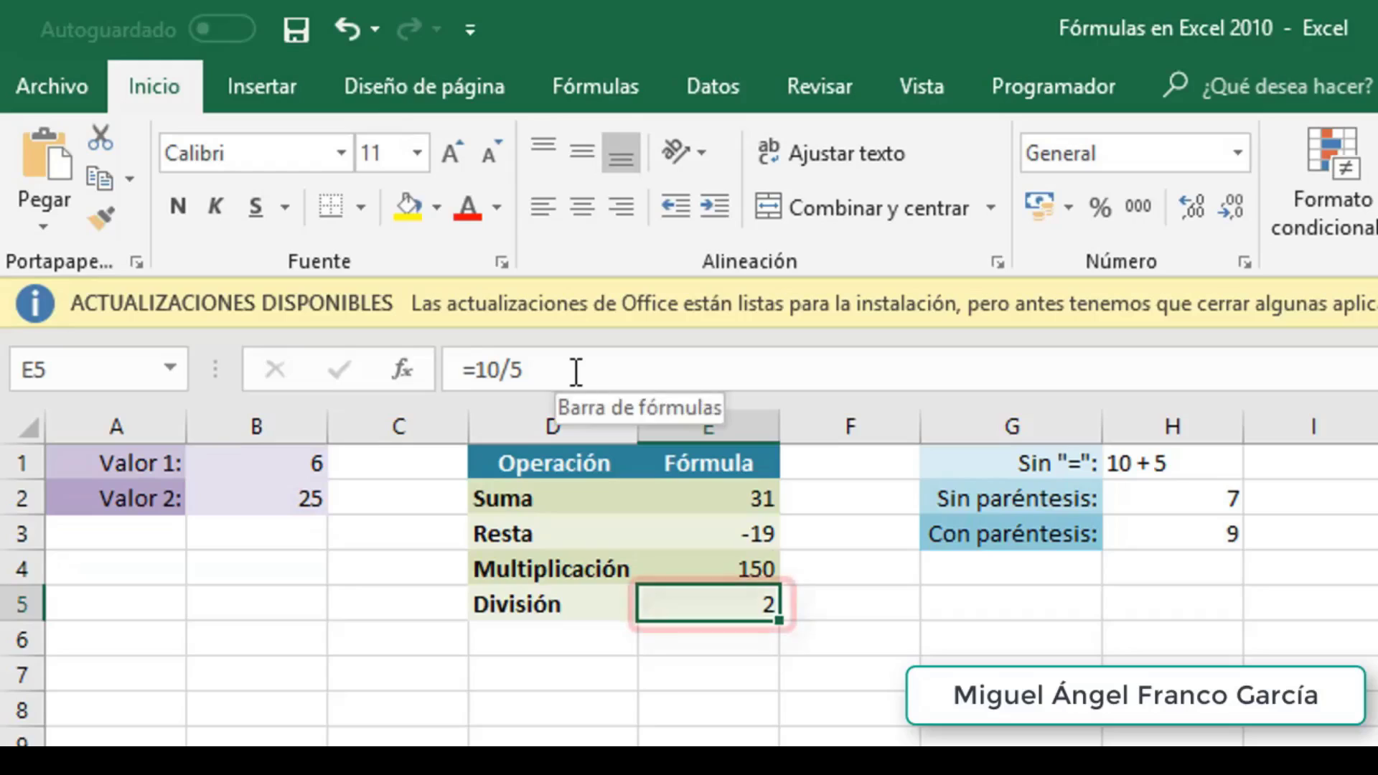
Replace the División formula in cell E5 with the cell-reference formula =b1/b2
left_click(576, 372)
key("BackSpace")
key("BackSpace")
key("BackSpace")
key("BackSpace")
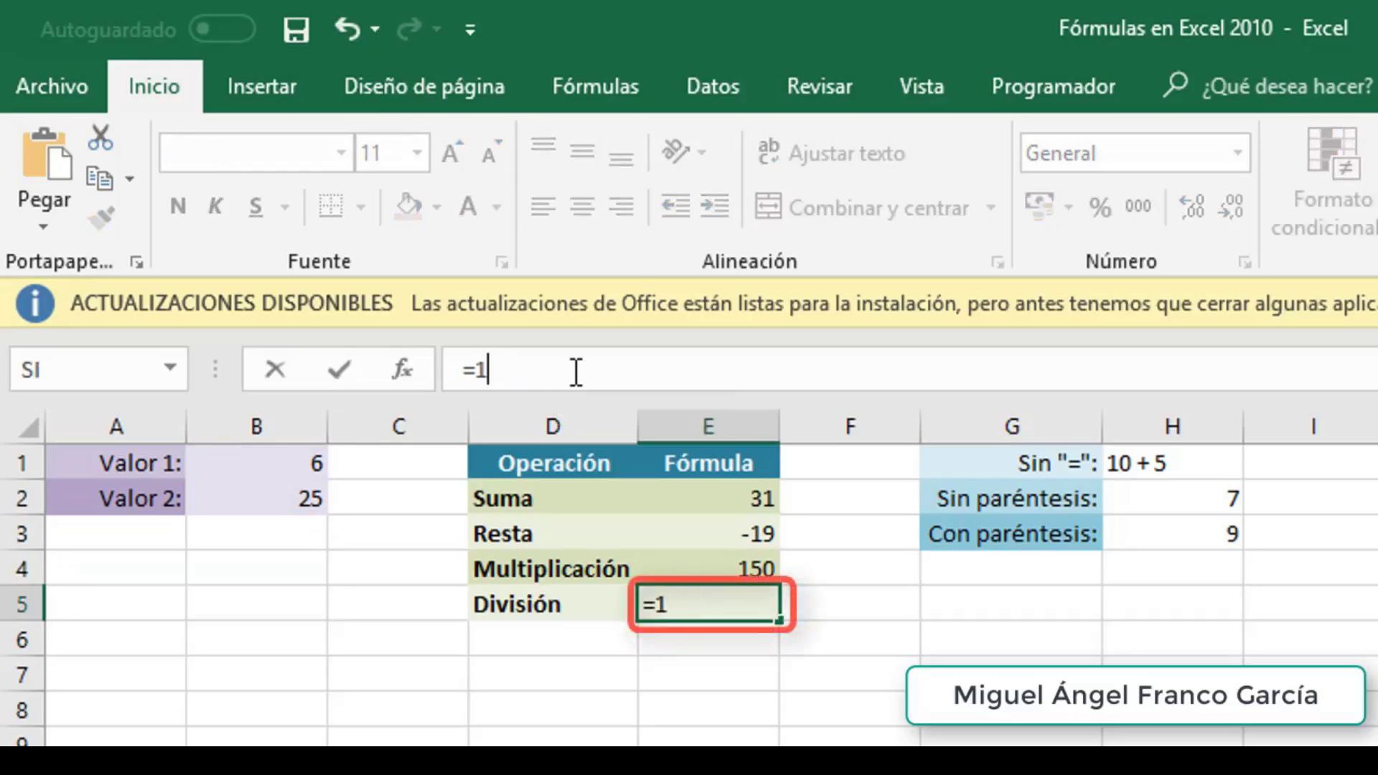
type("b1/")
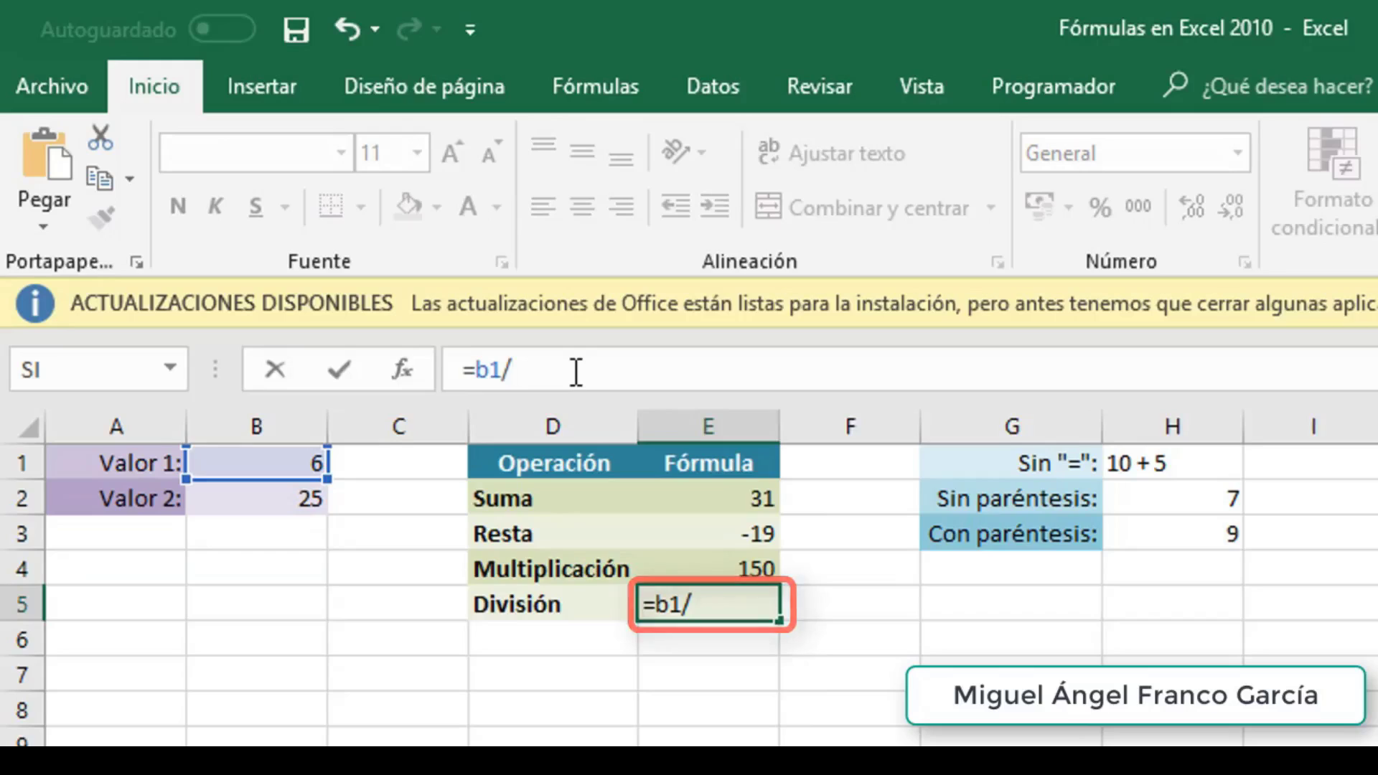
type("b2")
key("Return")
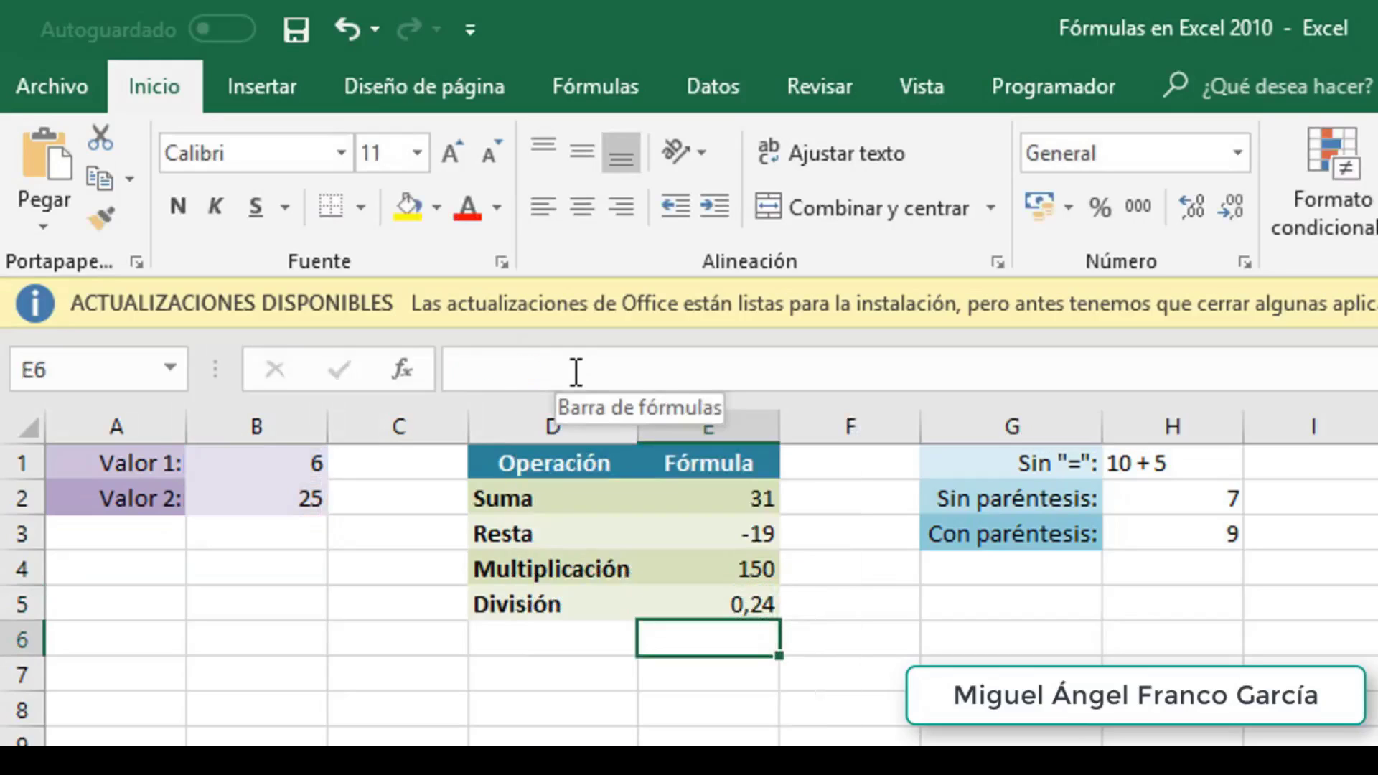
key("Up")
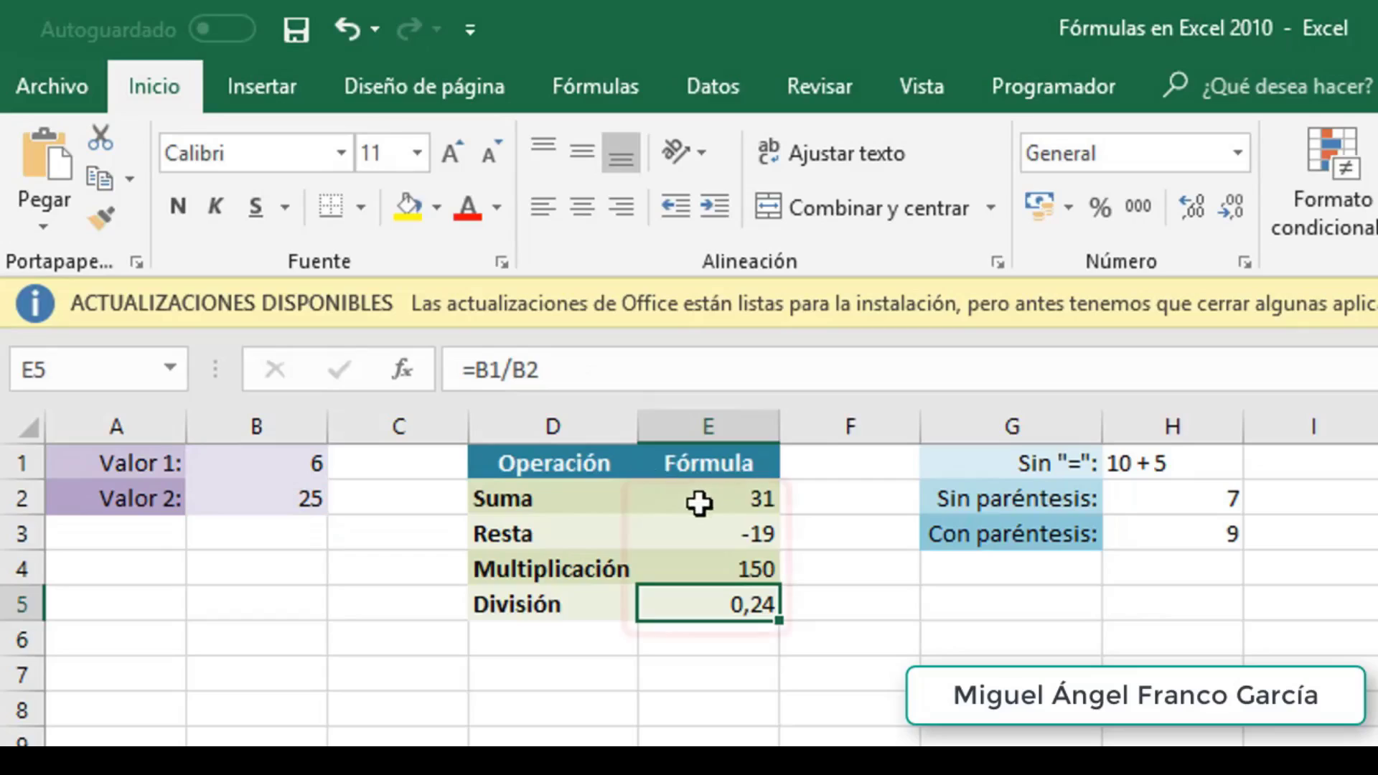
left_click(702, 743)
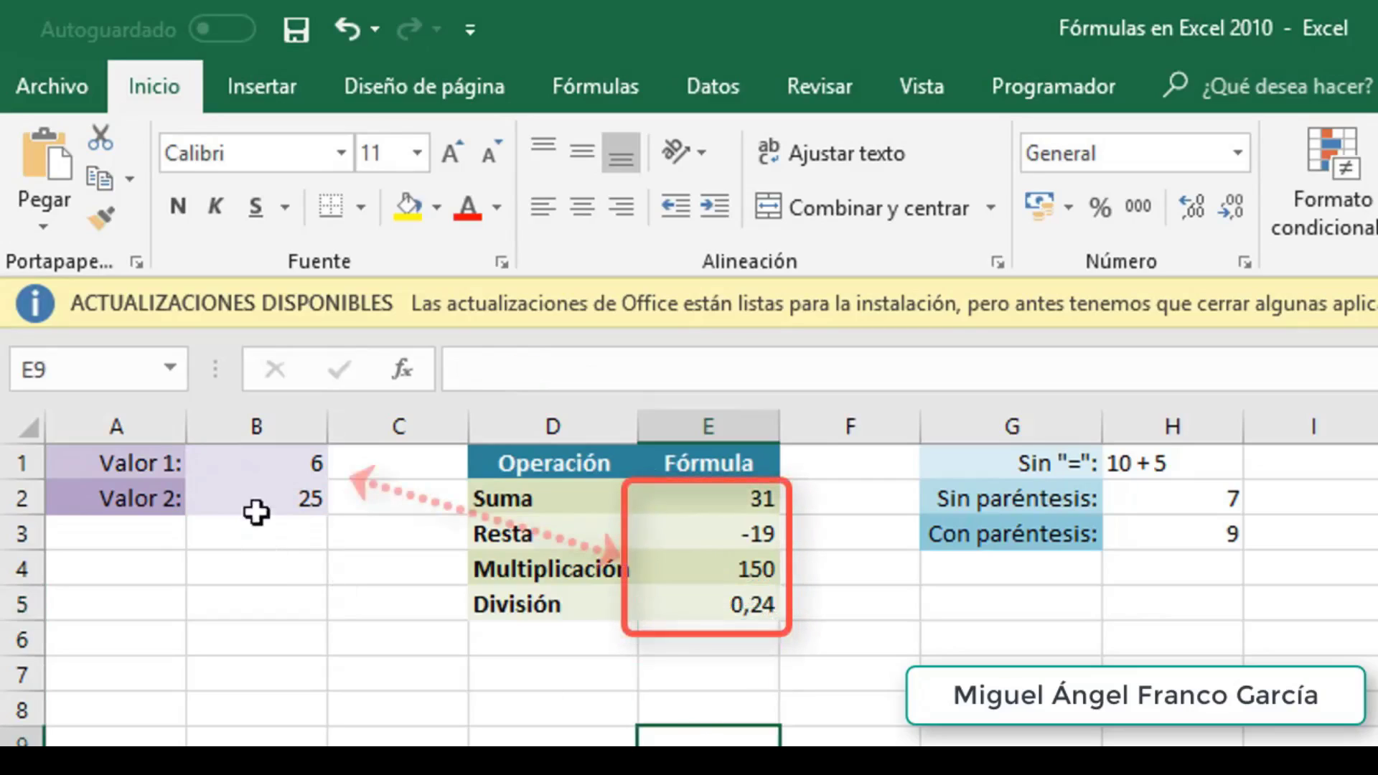
left_click_drag(277, 455, 277, 503)
left_click(277, 606)
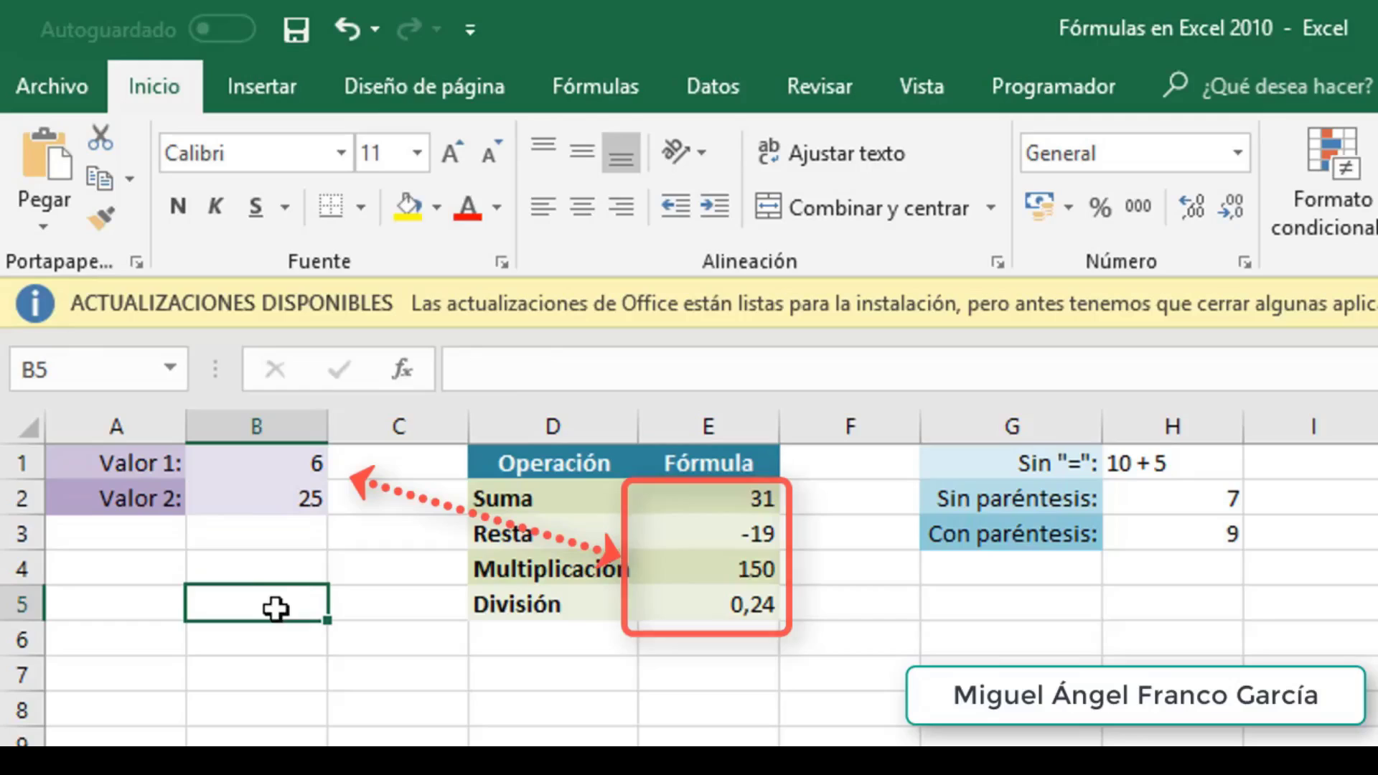
Change Valor 1 in cell B1 to 15 and Valor 2 in cell B2 to 5
left_click(261, 461)
type("15")
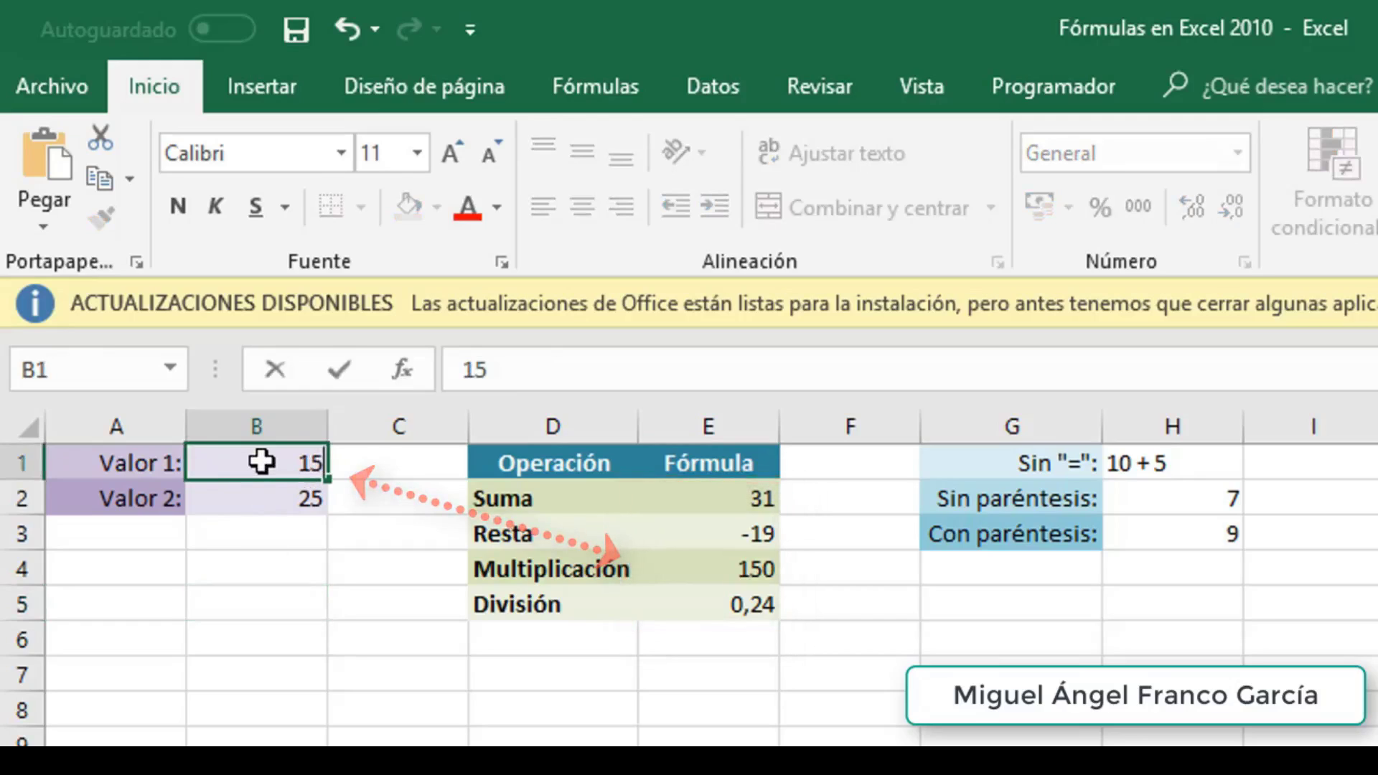
key("Return")
type("5")
key("Return")
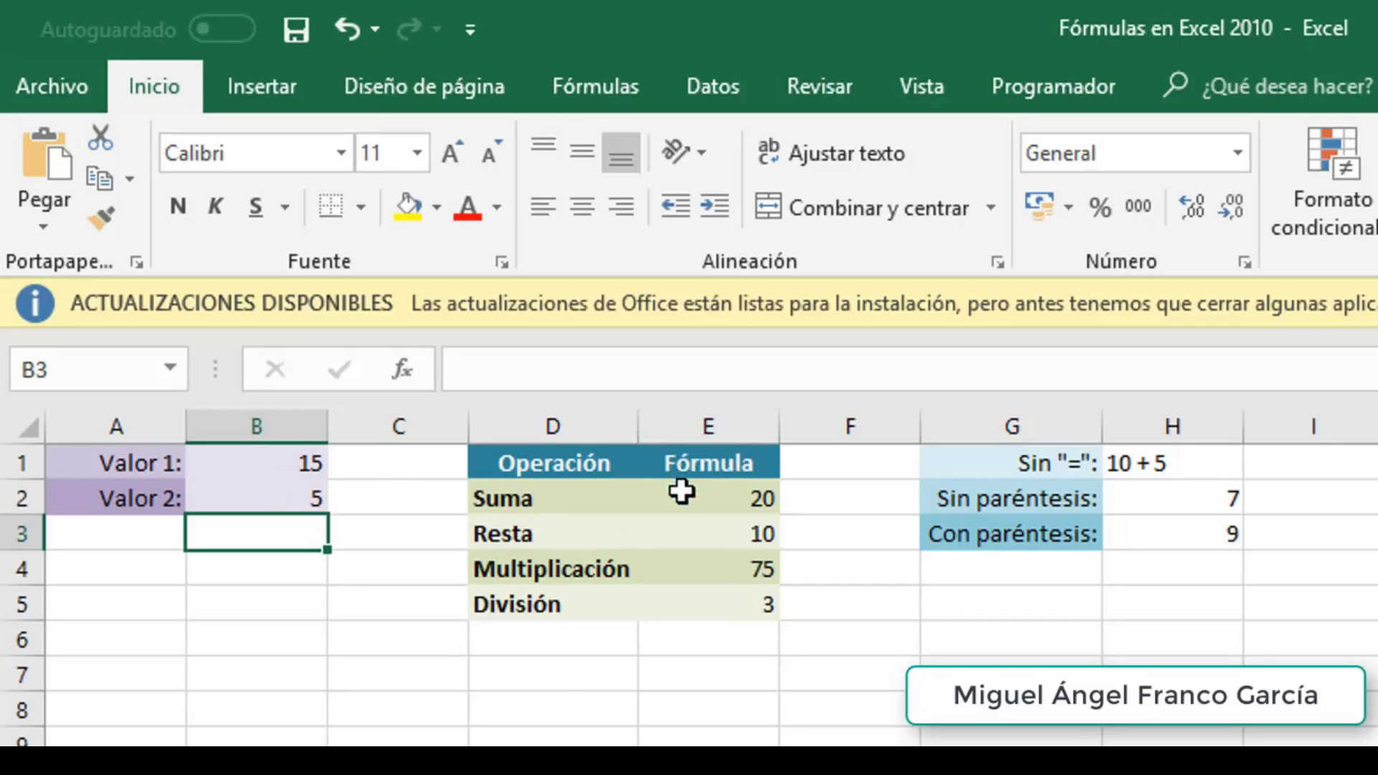
left_click_drag(683, 495, 683, 613)
left_click(400, 453)
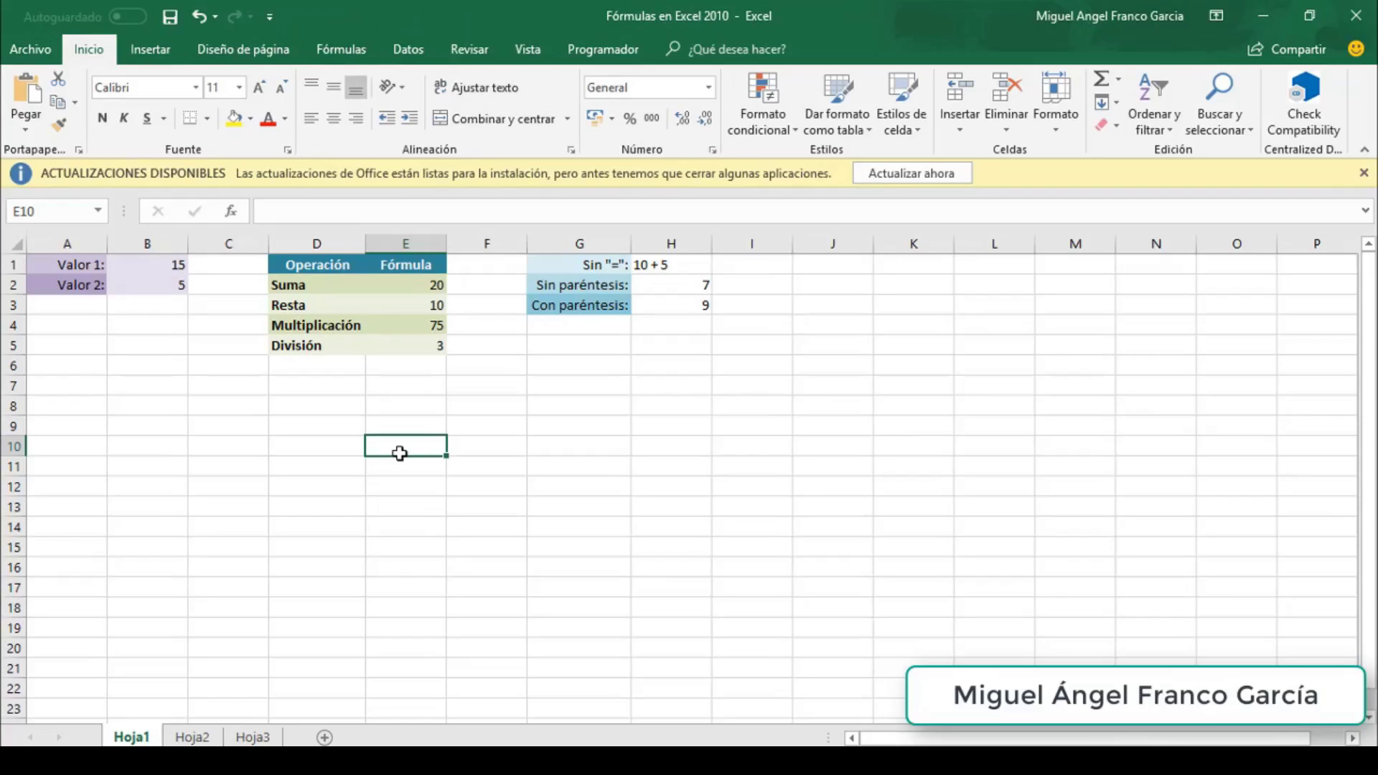
left_click(854, 759)
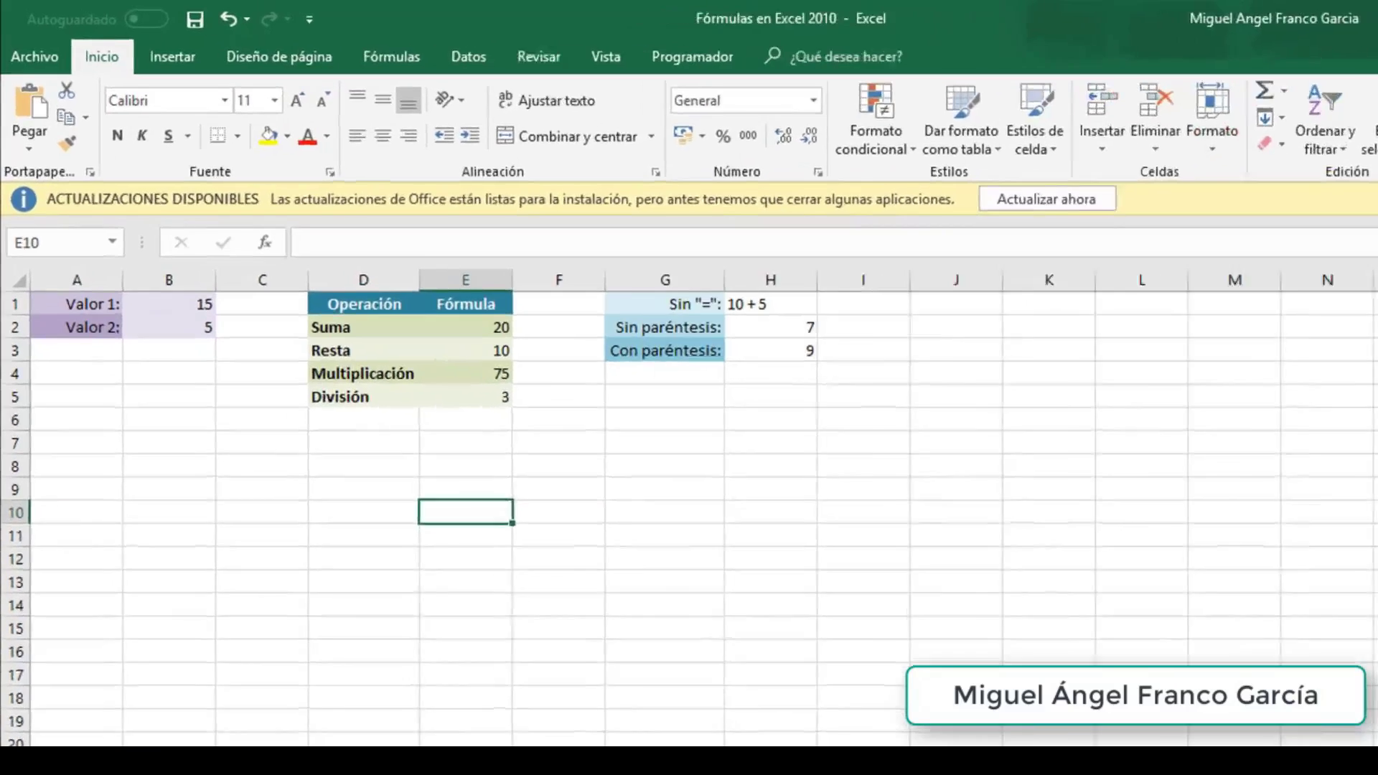
On the sheet with the Valor 1 to Valor 3 table, enter the formula =a2+b2+c2 in Total cell D2
left_click(185, 774)
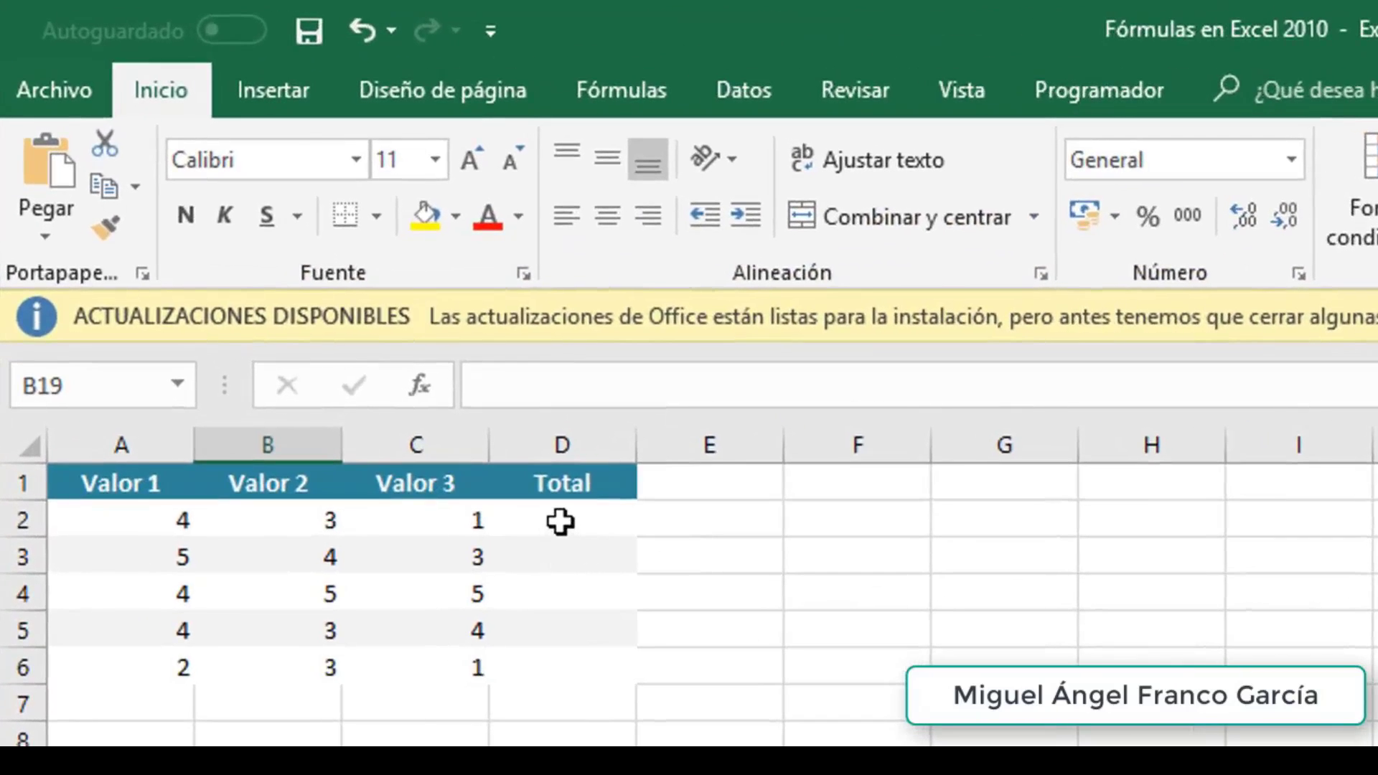
left_click(560, 522)
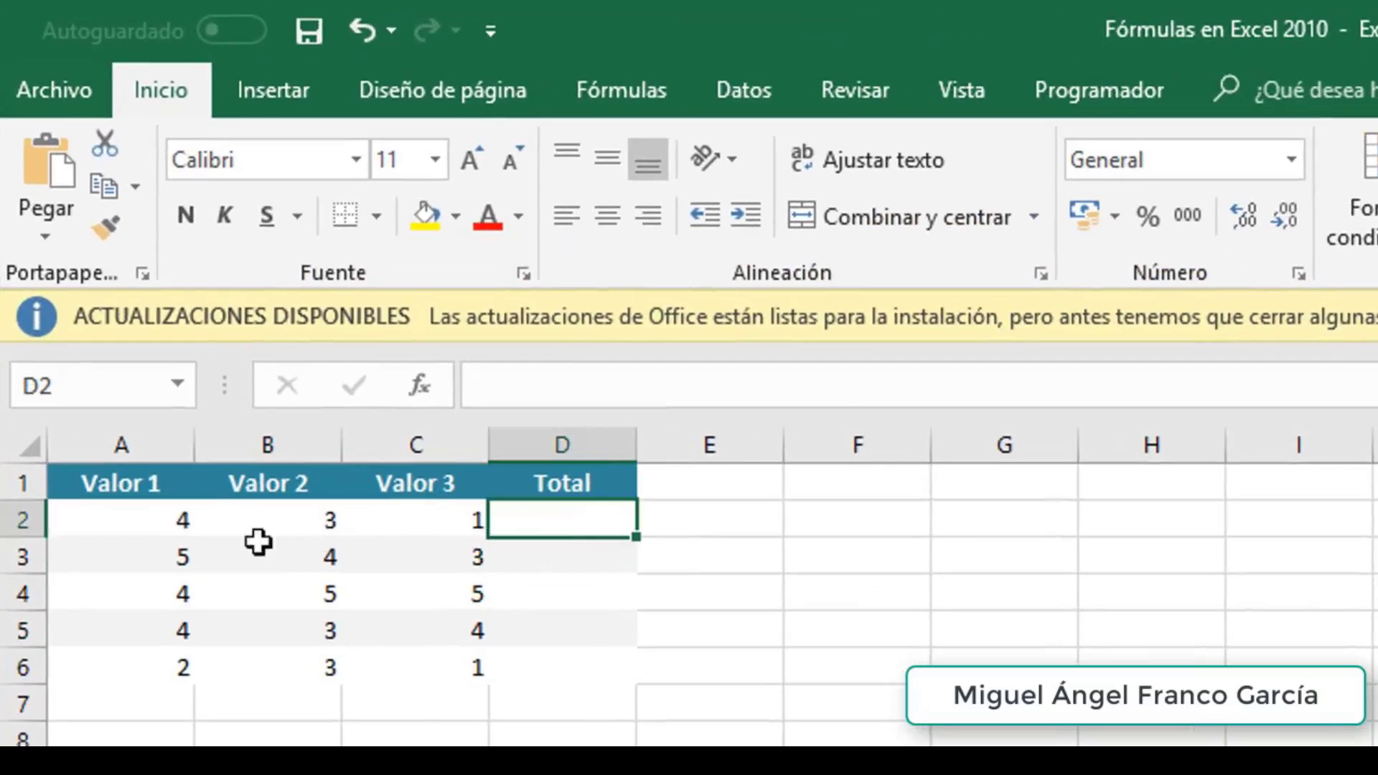
left_click_drag(176, 516, 427, 502)
left_click(556, 514)
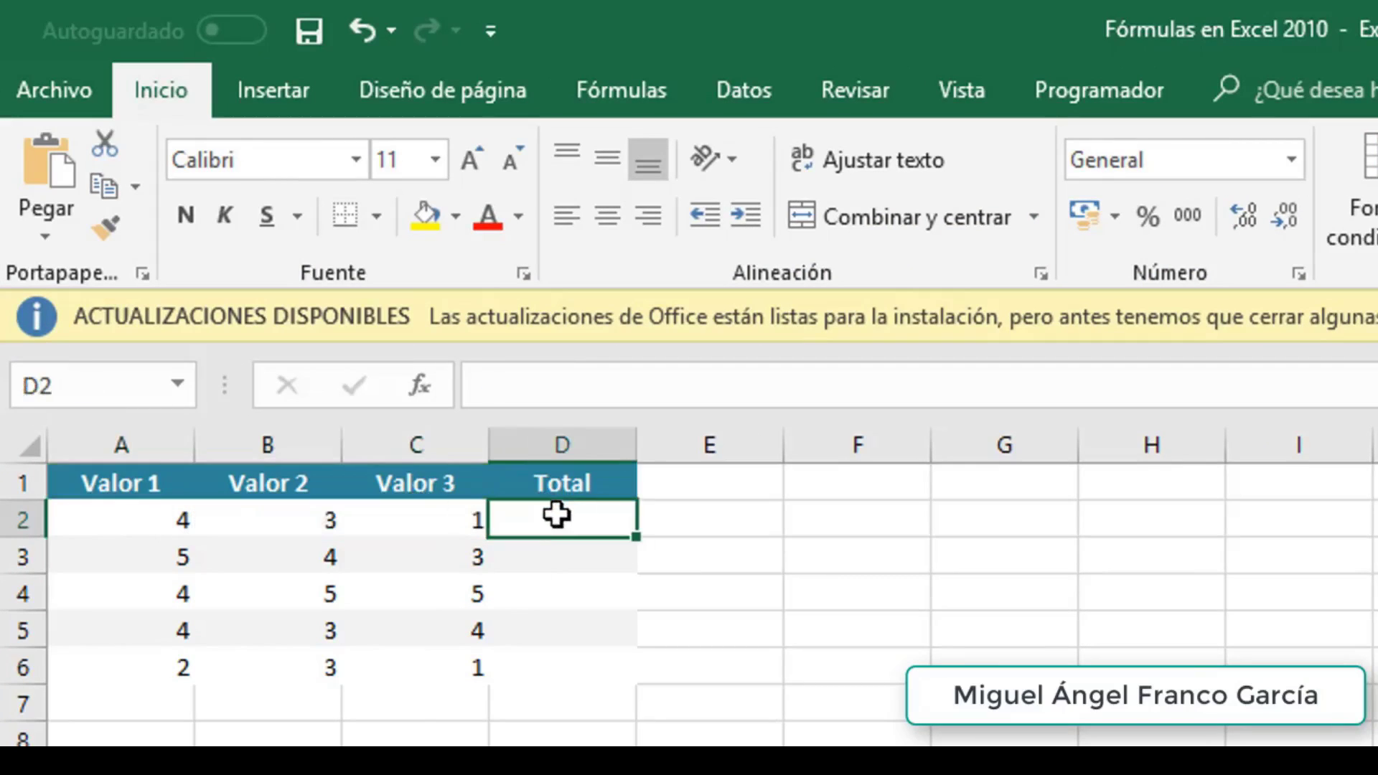
type("=")
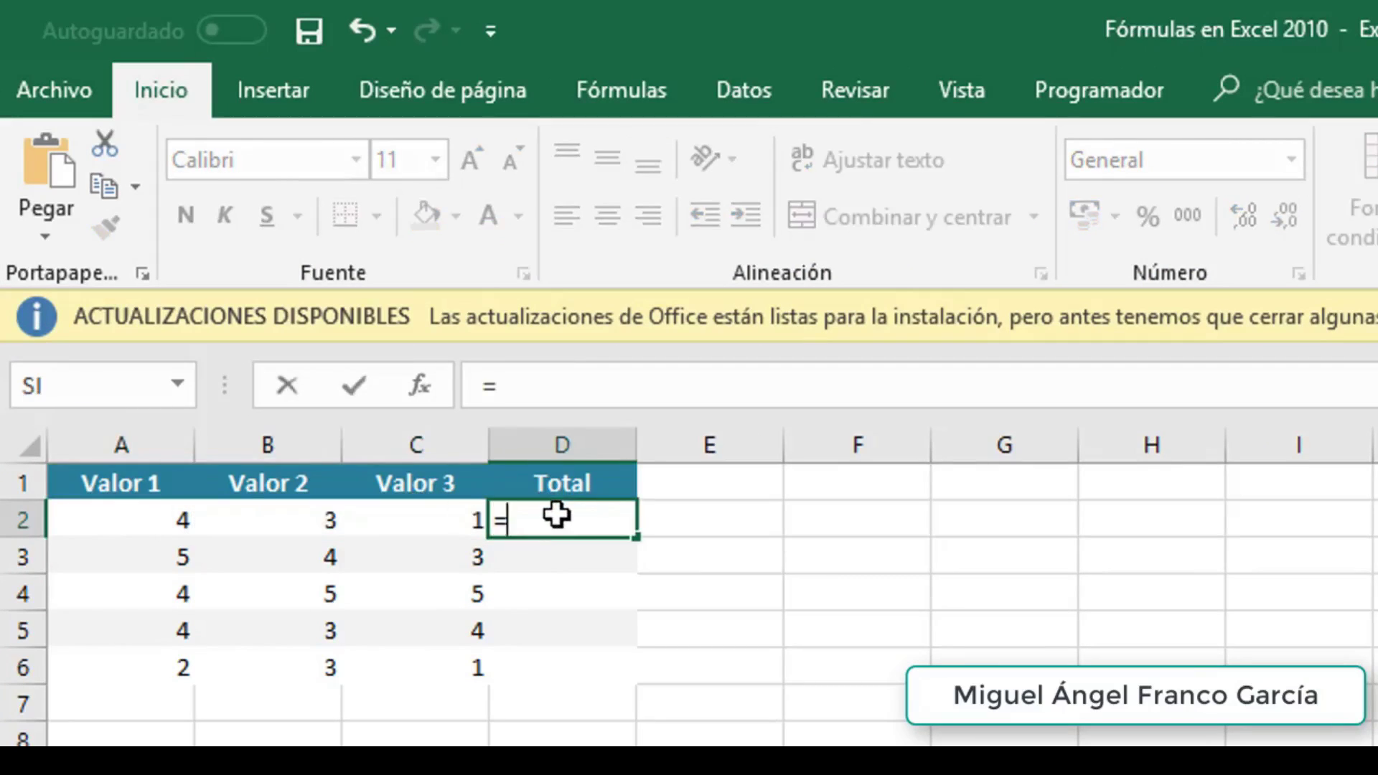
type("a2")
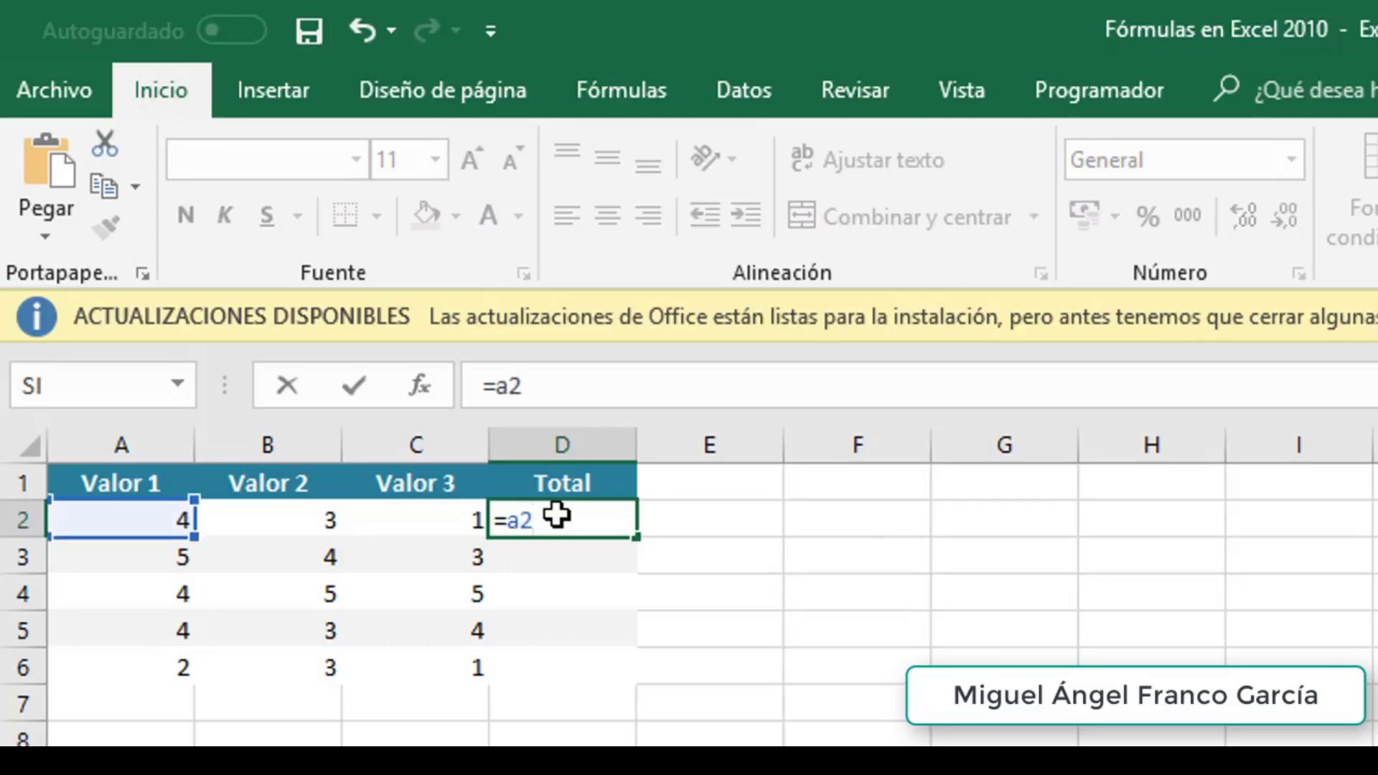
type("+b2+")
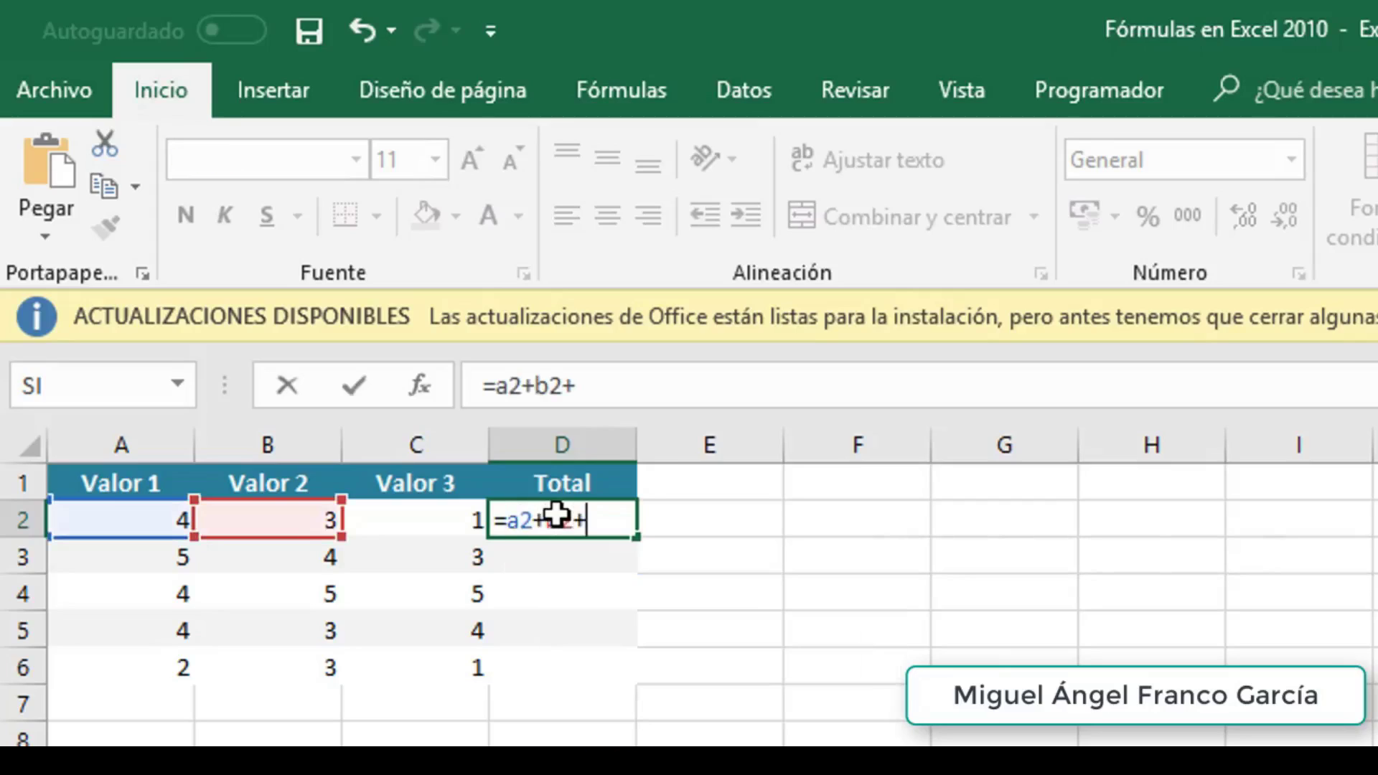
type("c2")
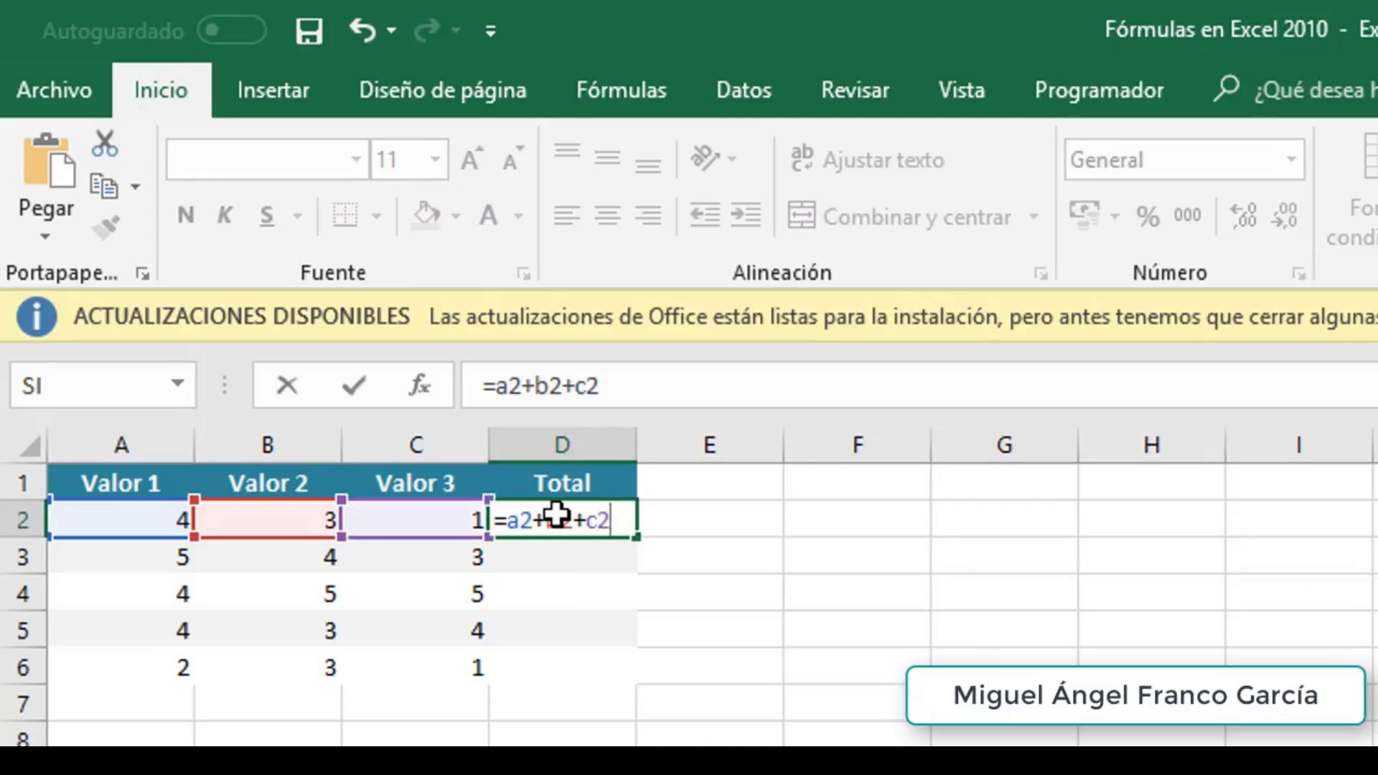
key("Return")
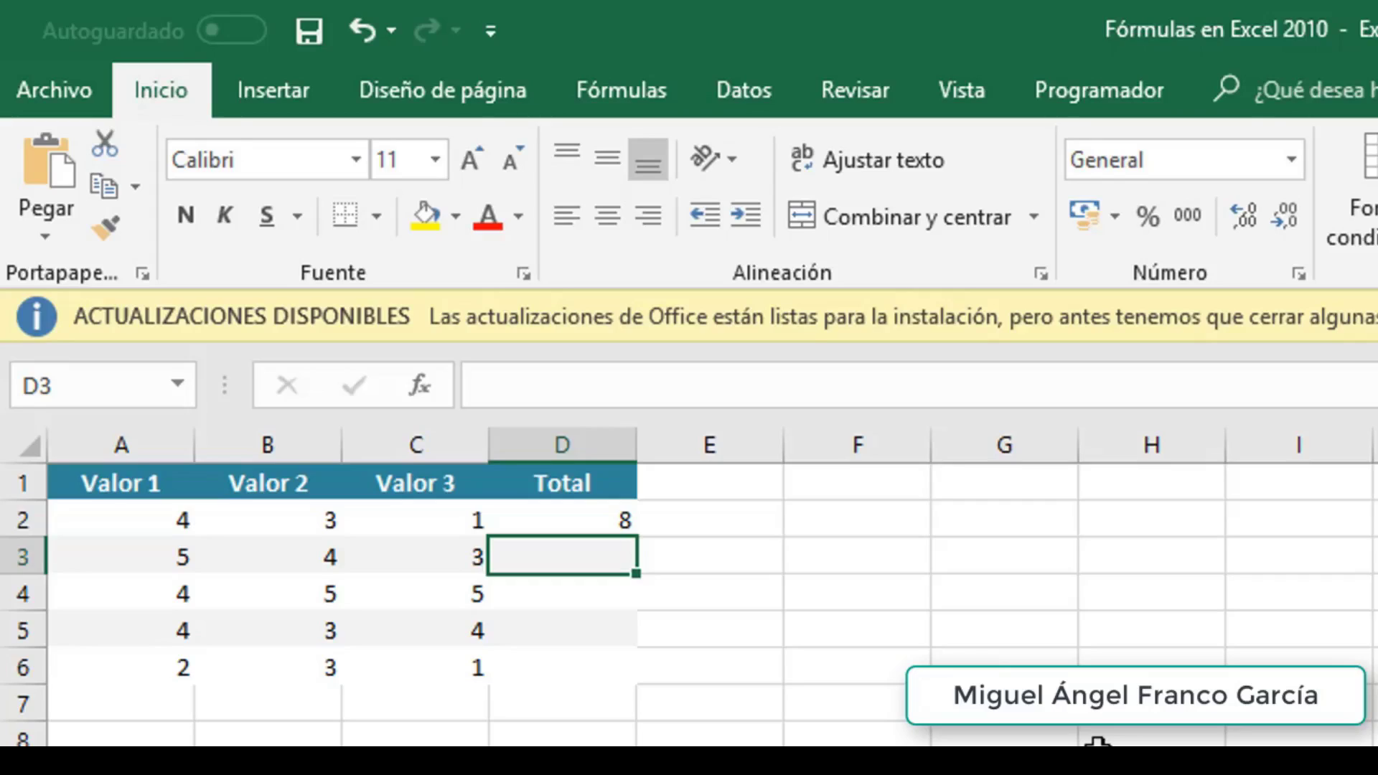
Enter the formula =A3+B3+C3 in Total cell D3
type("=")
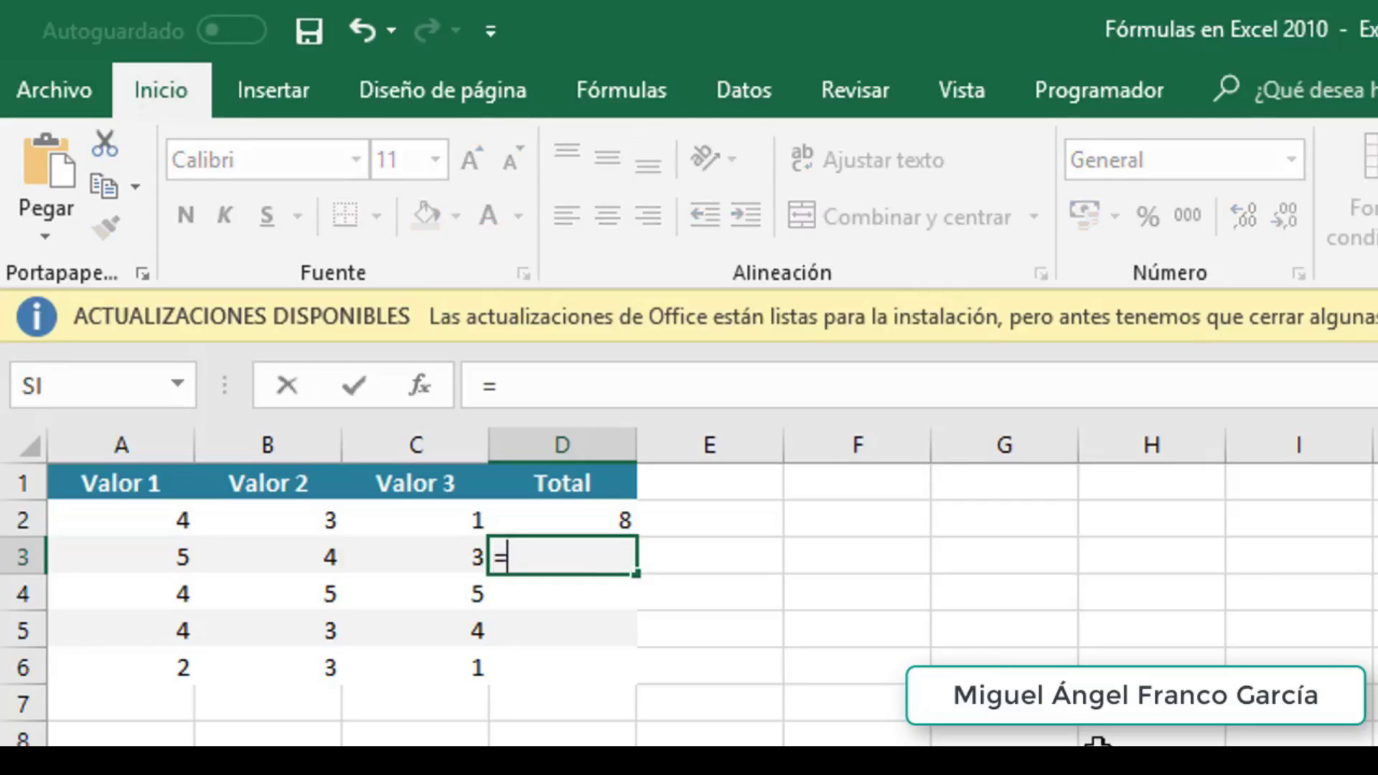
key("Left")
key("Left")
key("Left")
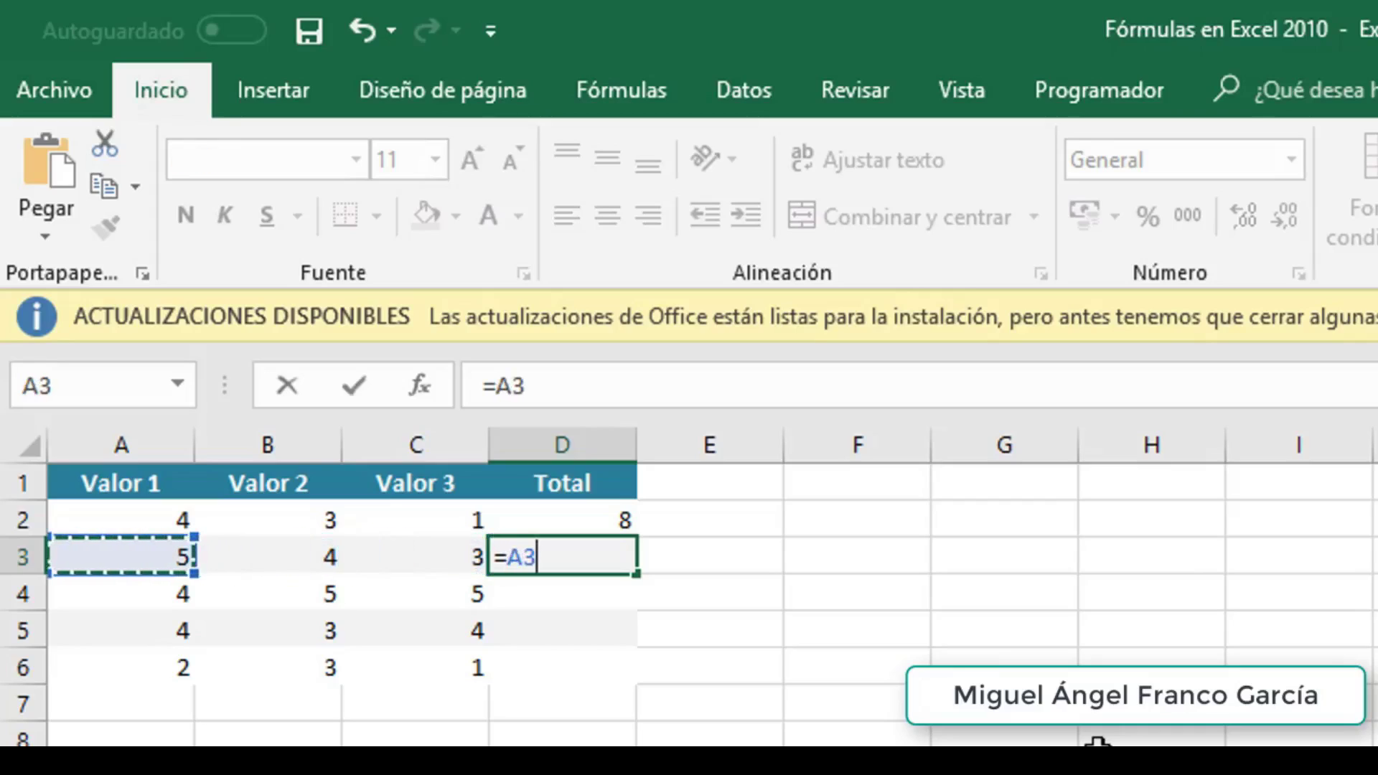
type("+")
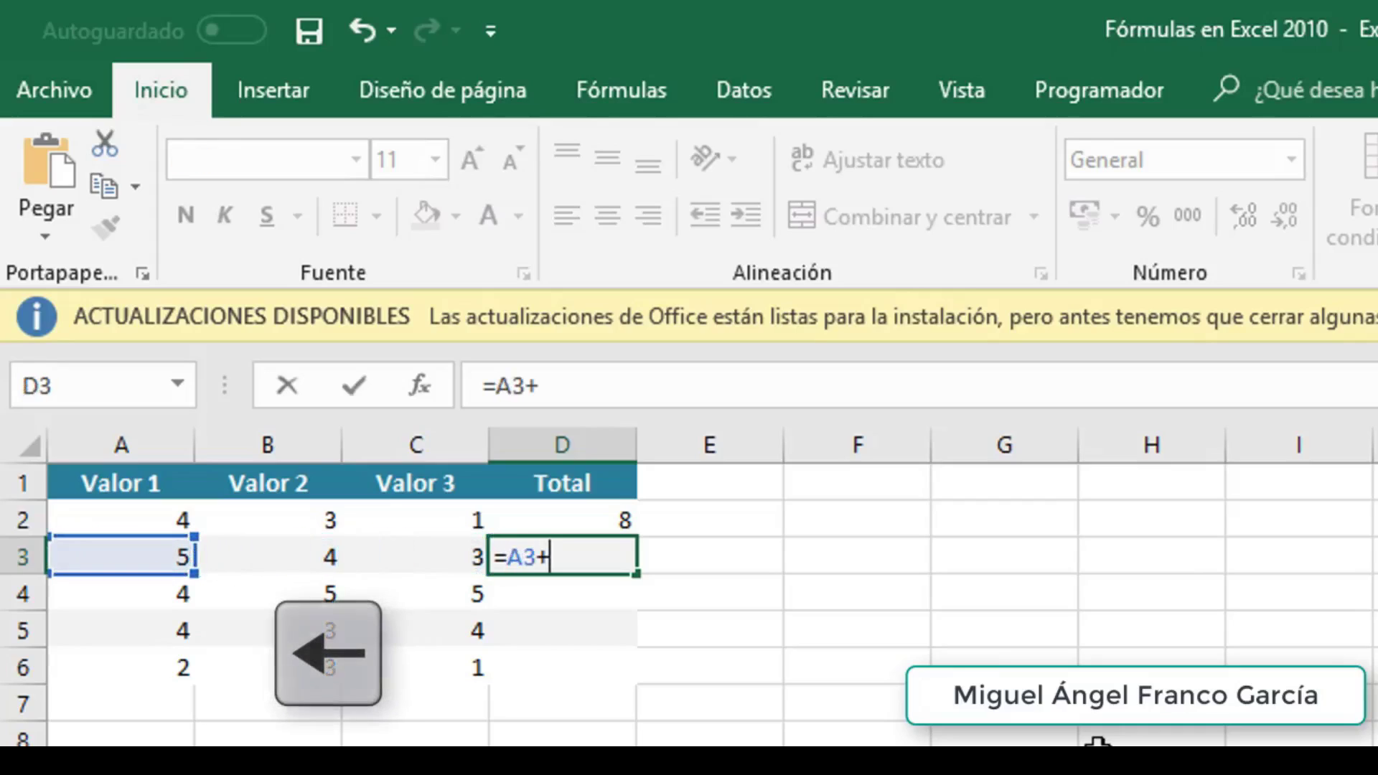
key("Left")
key("Left")
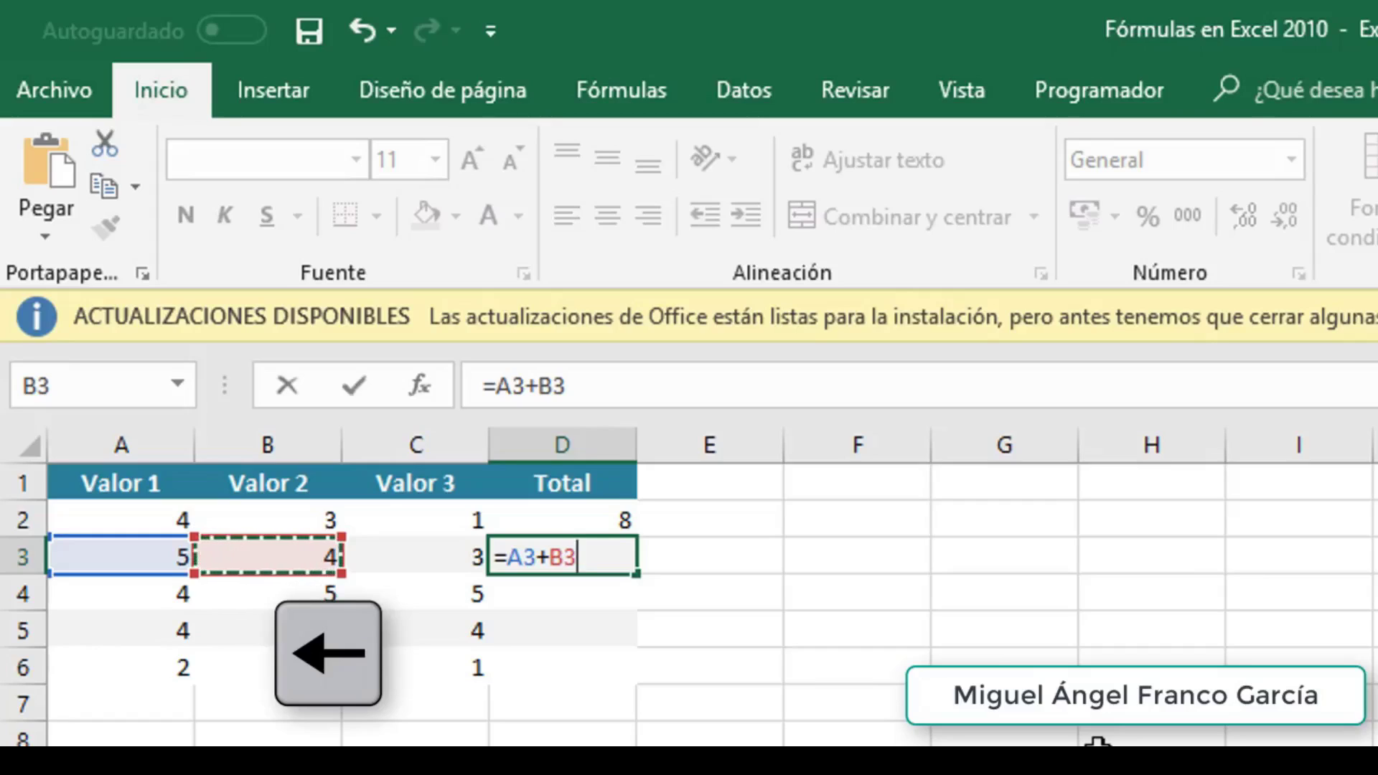
type("+")
key("Left")
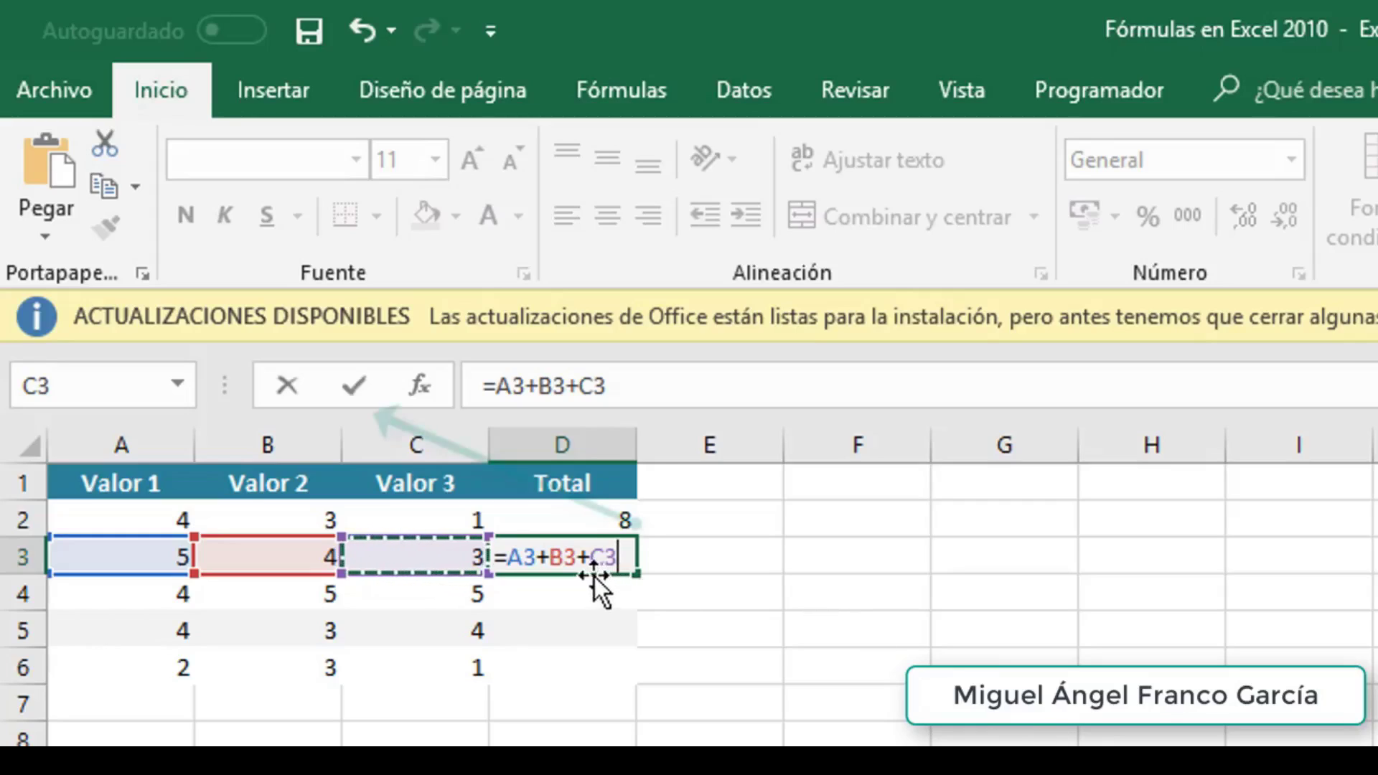
left_click(354, 391)
key("Return")
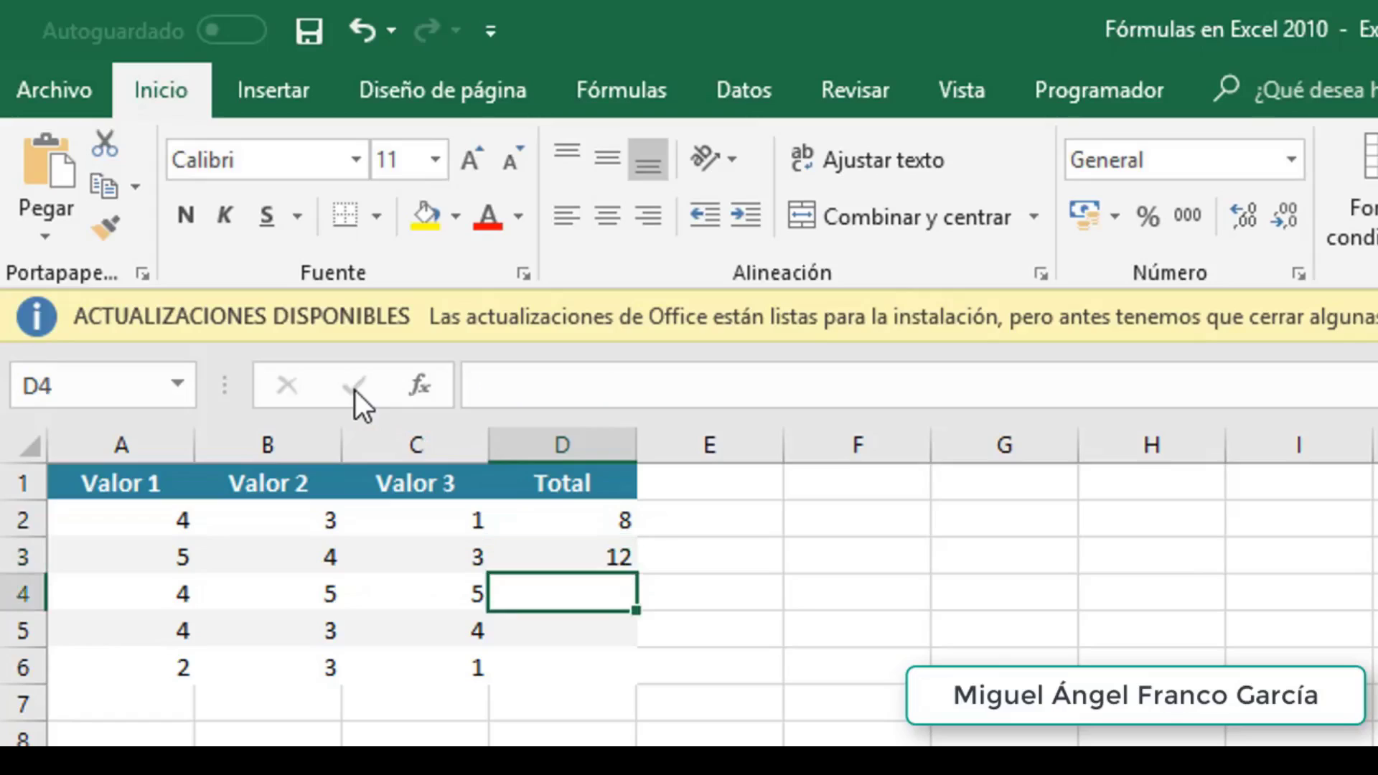
Enter the formula =A4+B4+C4 in Total cell D4, picking the referenced cells from the sheet
type("=")
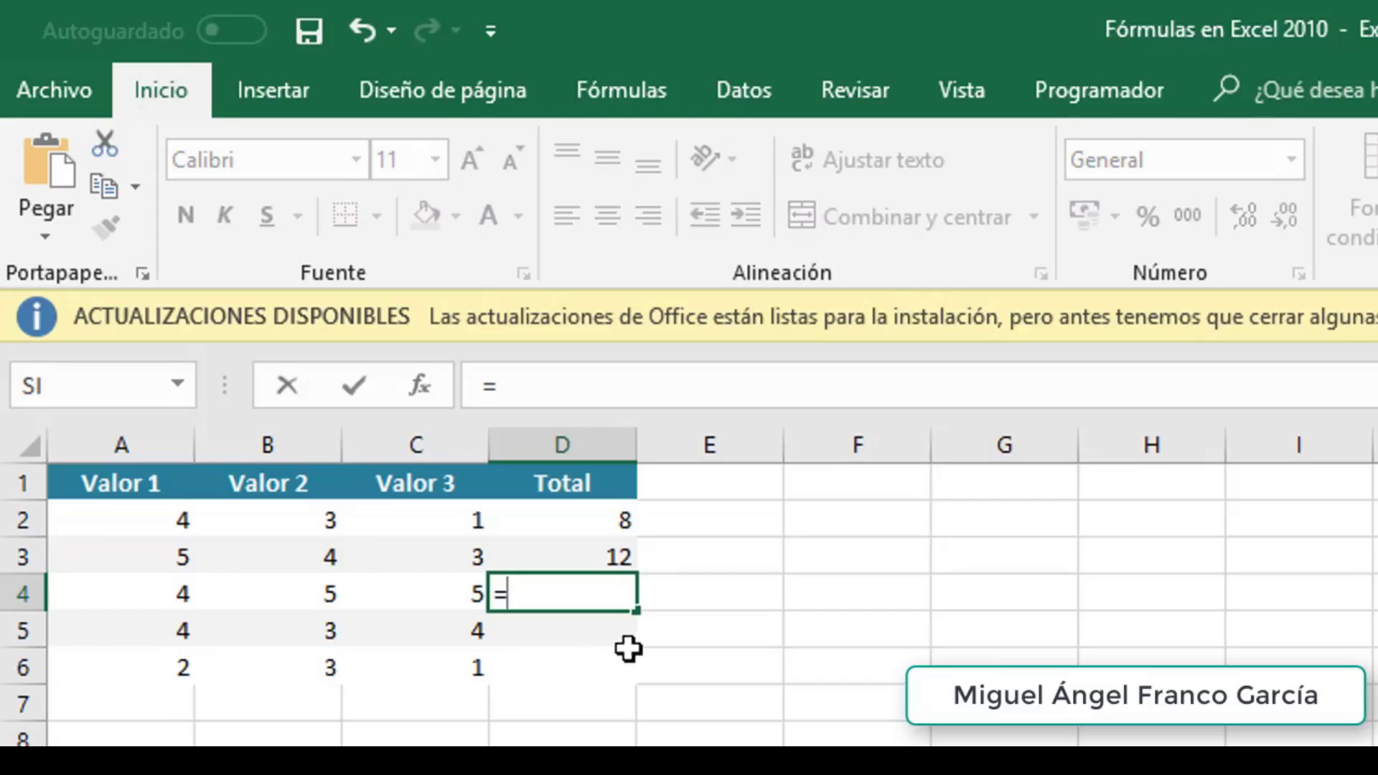
left_click(111, 596)
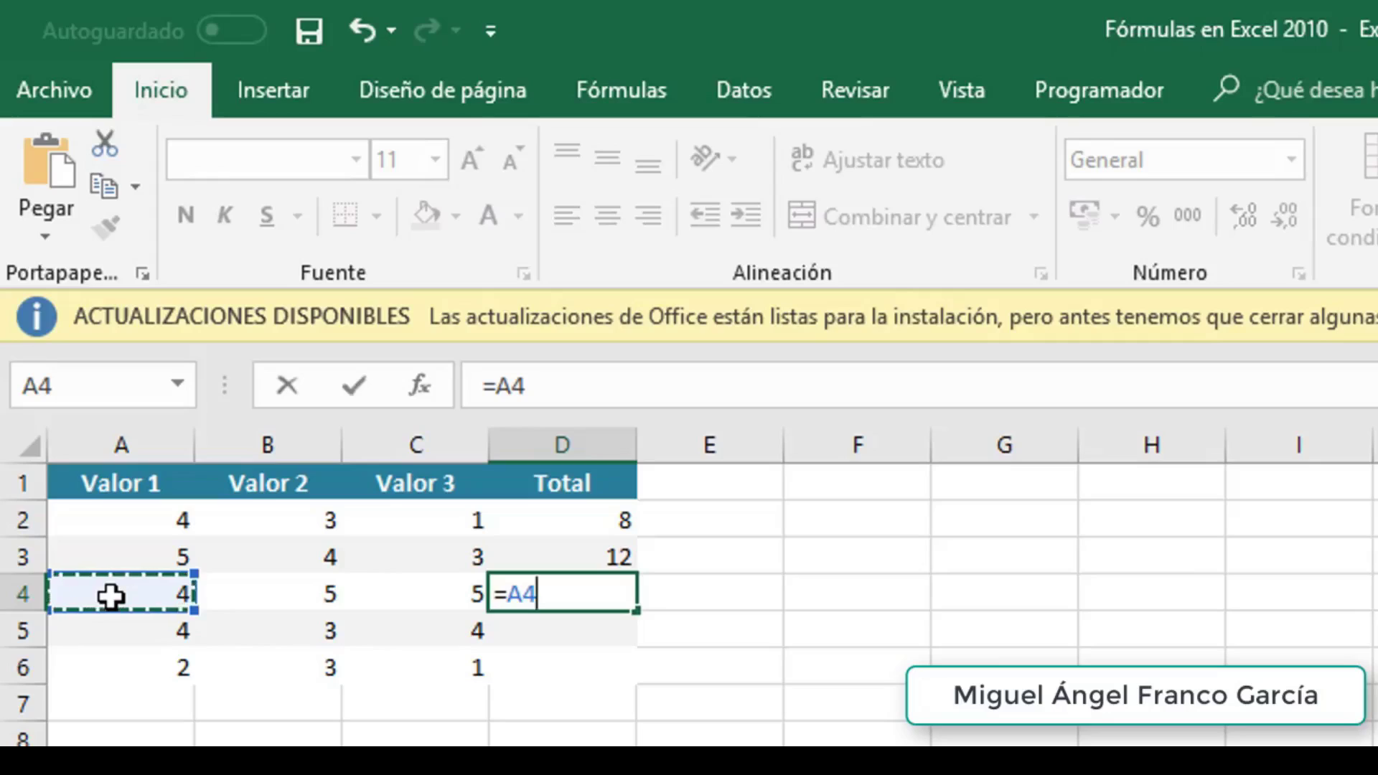
type("+")
left_click(256, 594)
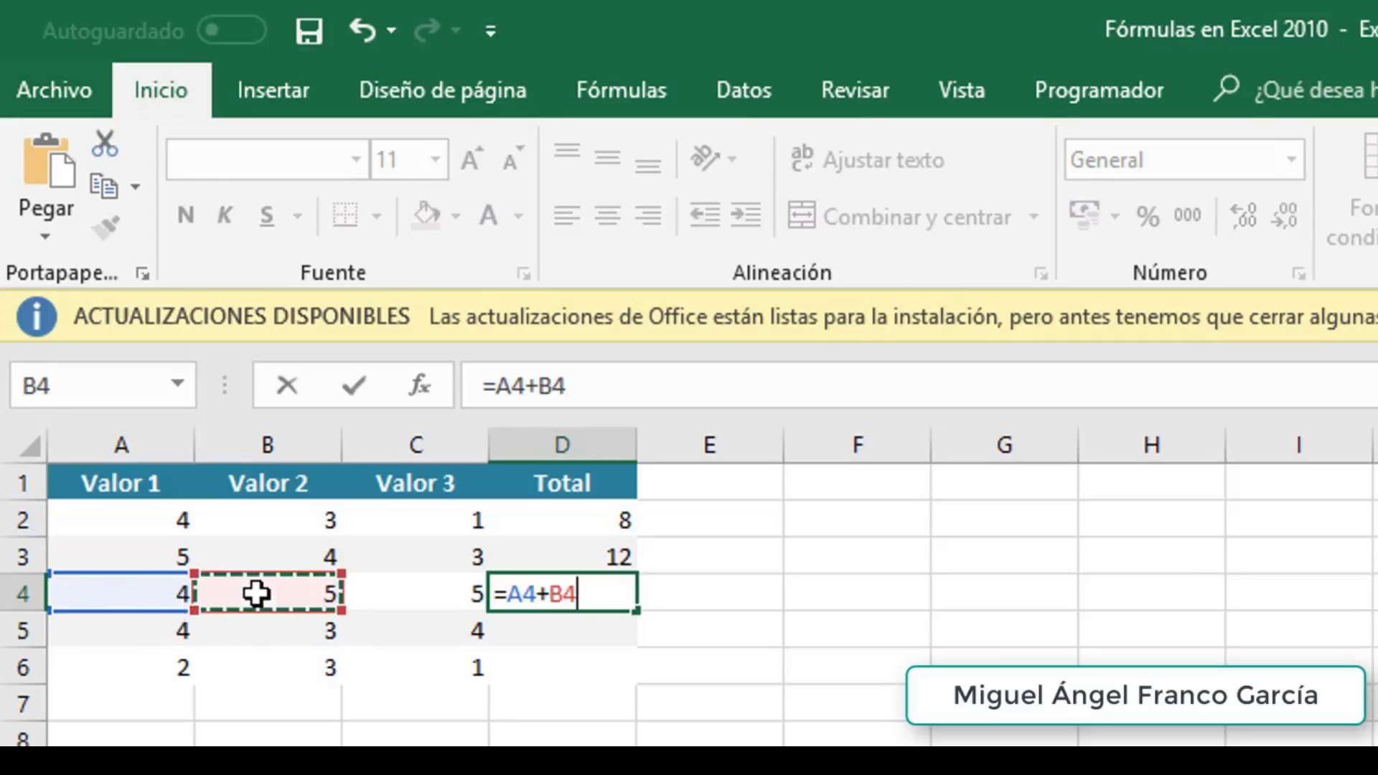
type("+")
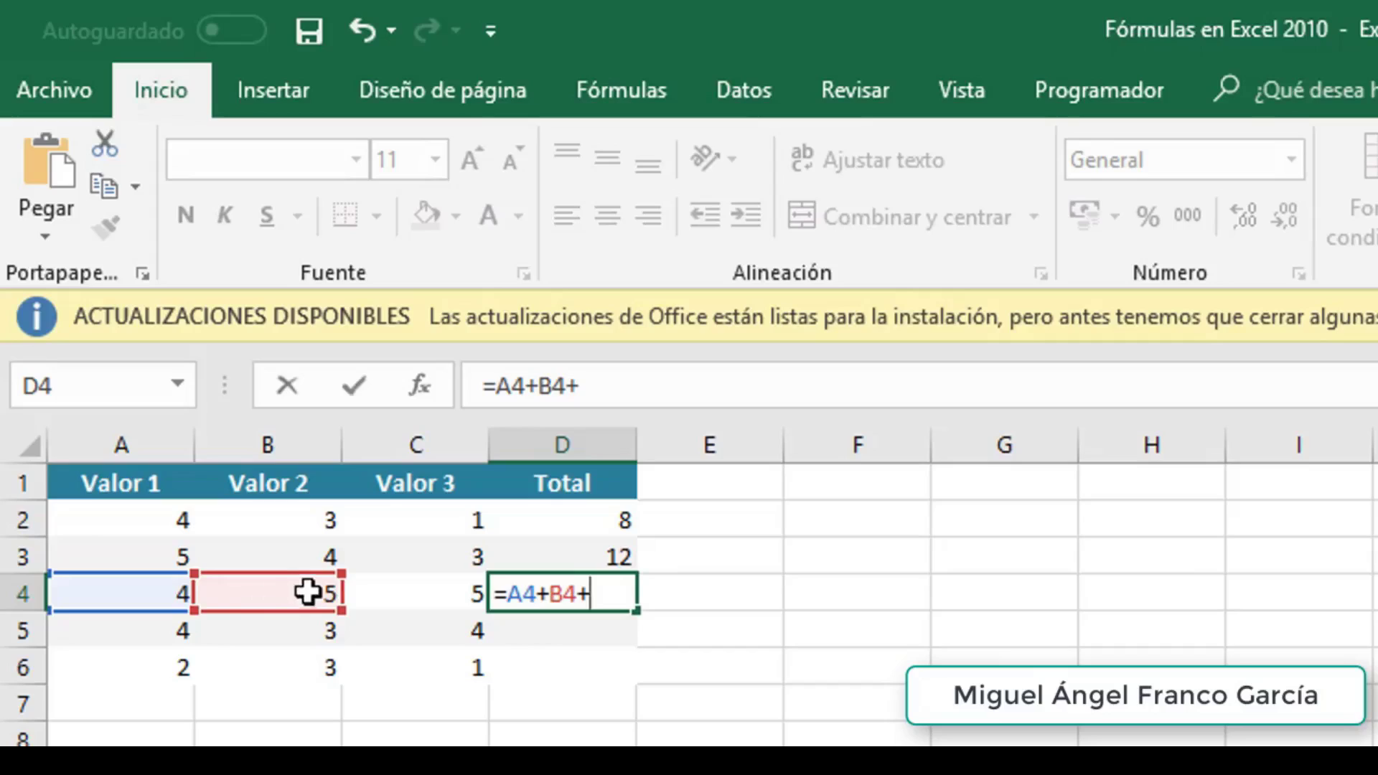
left_click(401, 598)
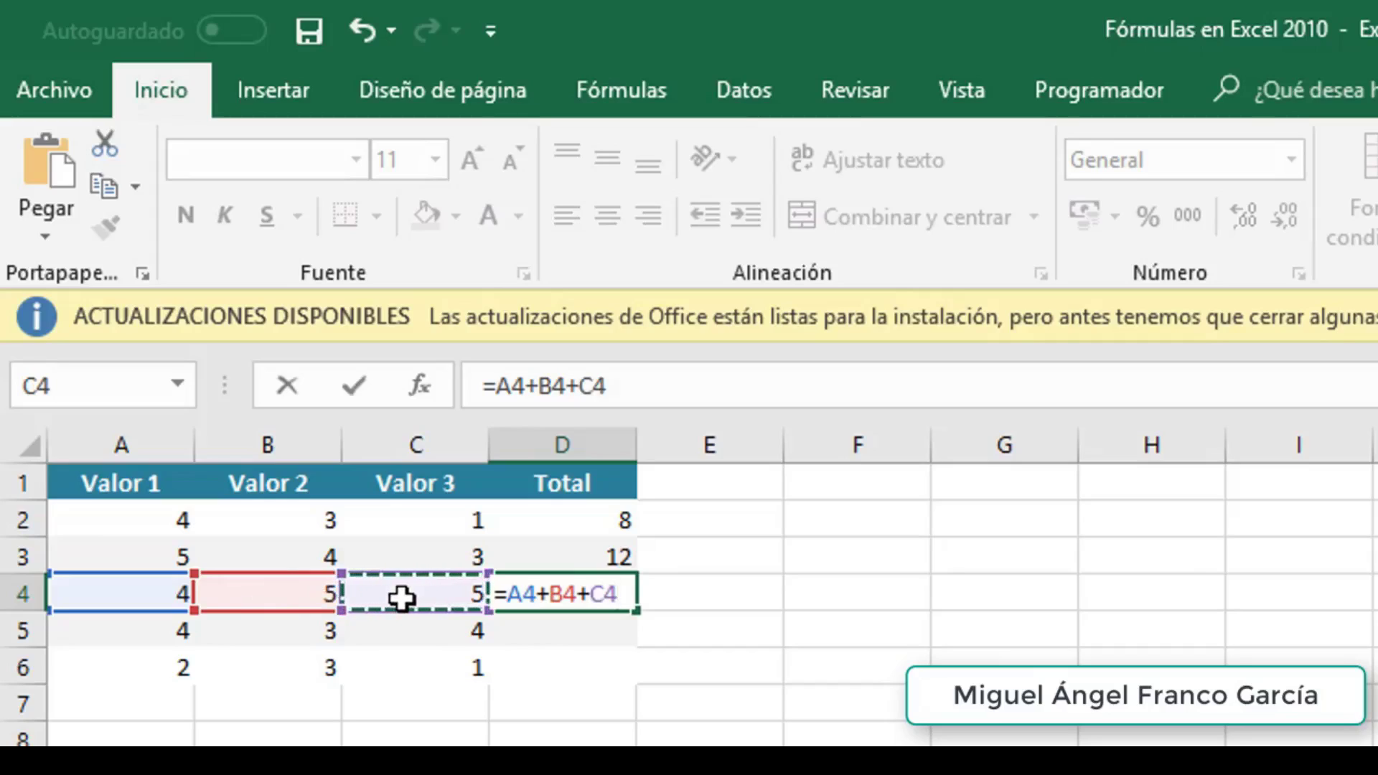
key("Return")
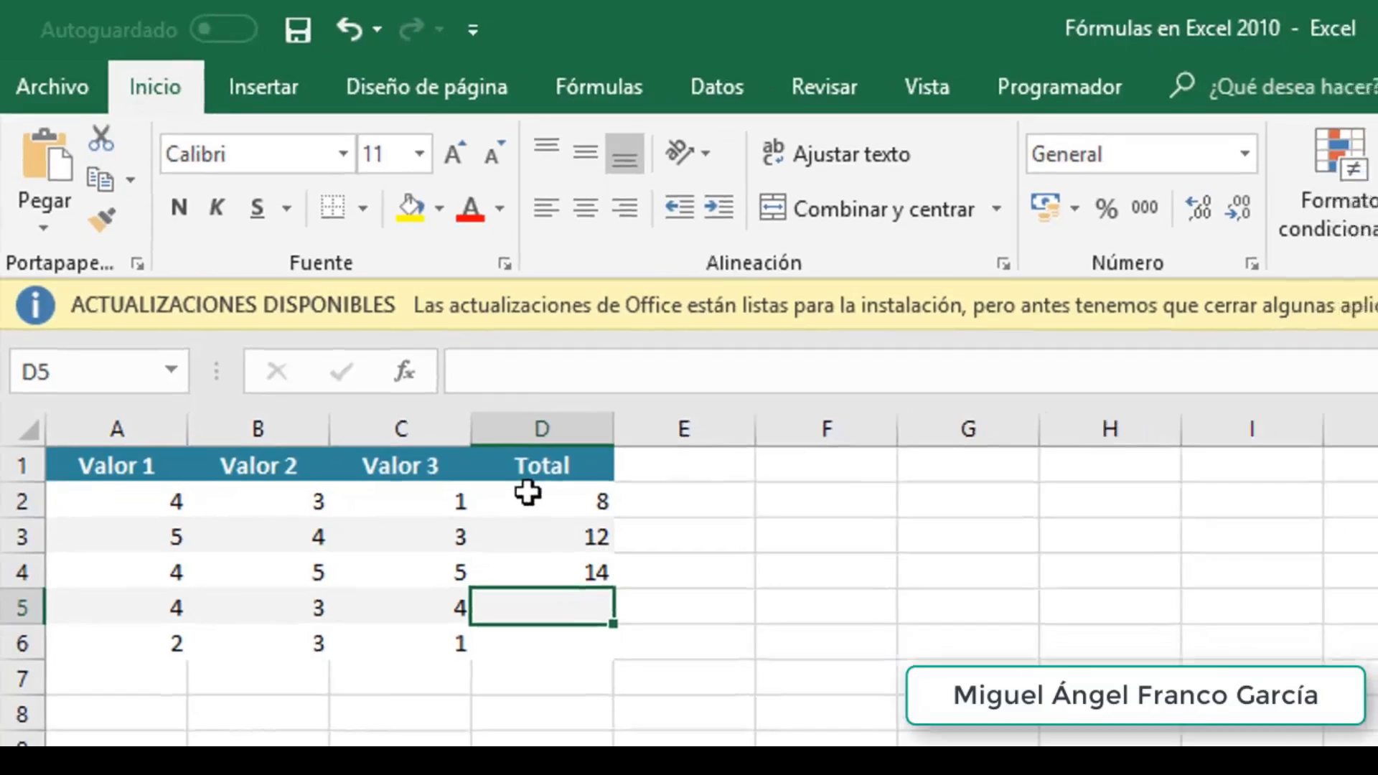
Enter the function formula =SUMA(A5;B5;C5) in Total cell D5
left_click_drag(528, 493, 528, 576)
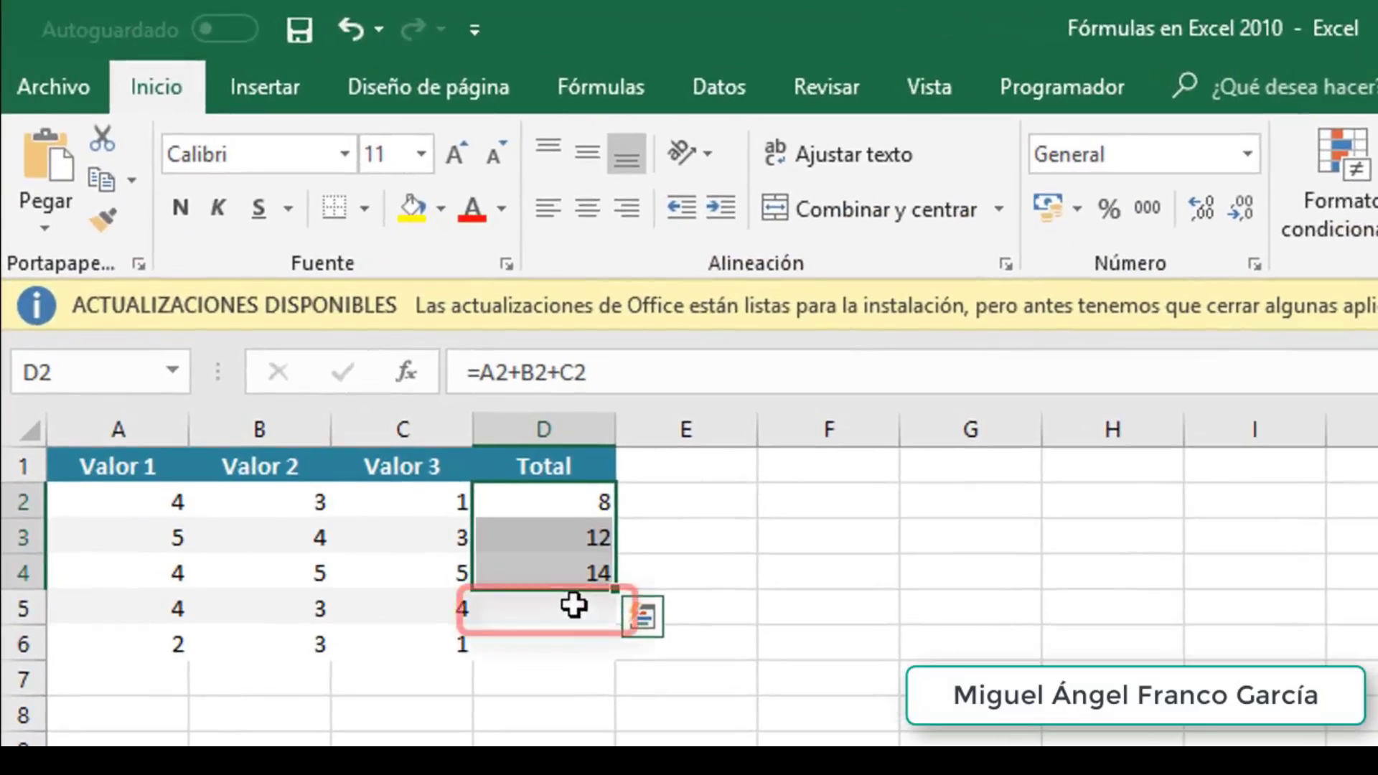
left_click(329, 345)
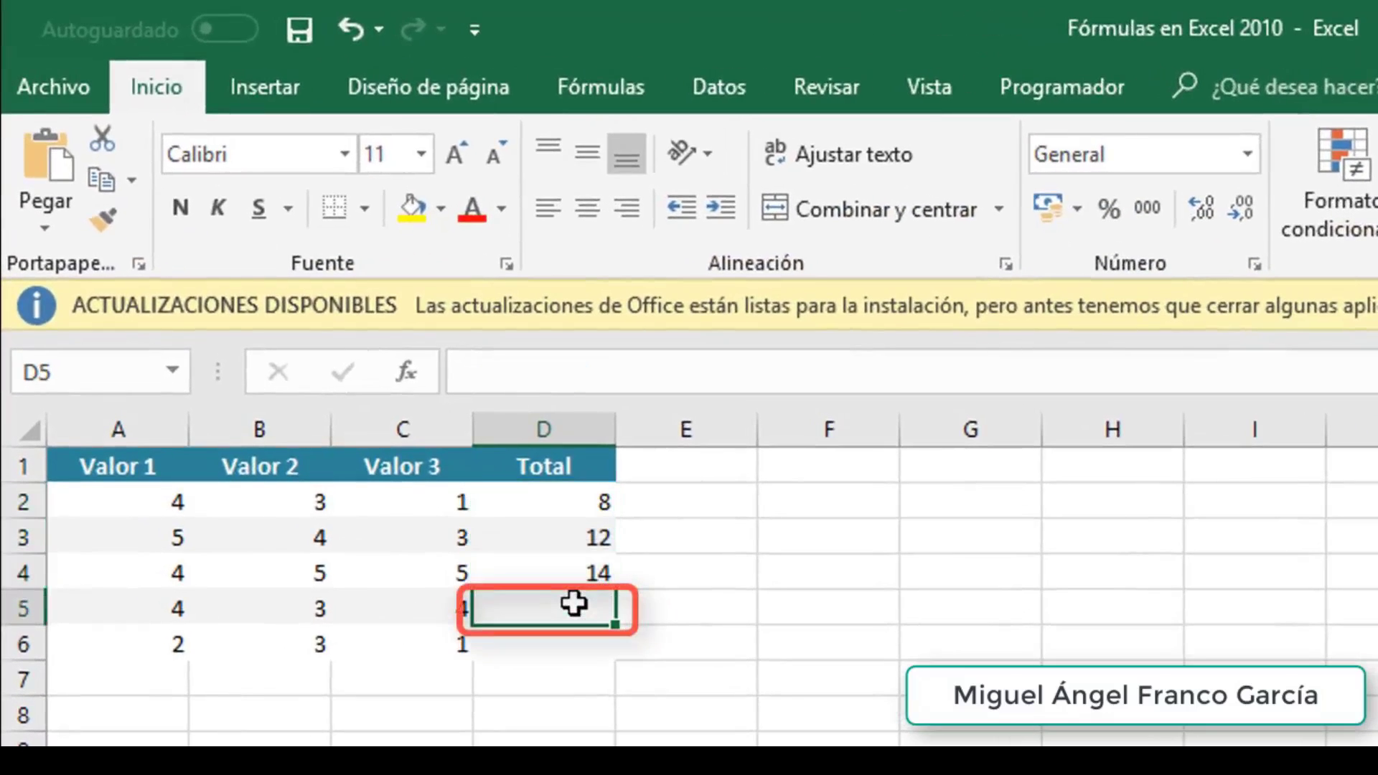
type("=SU")
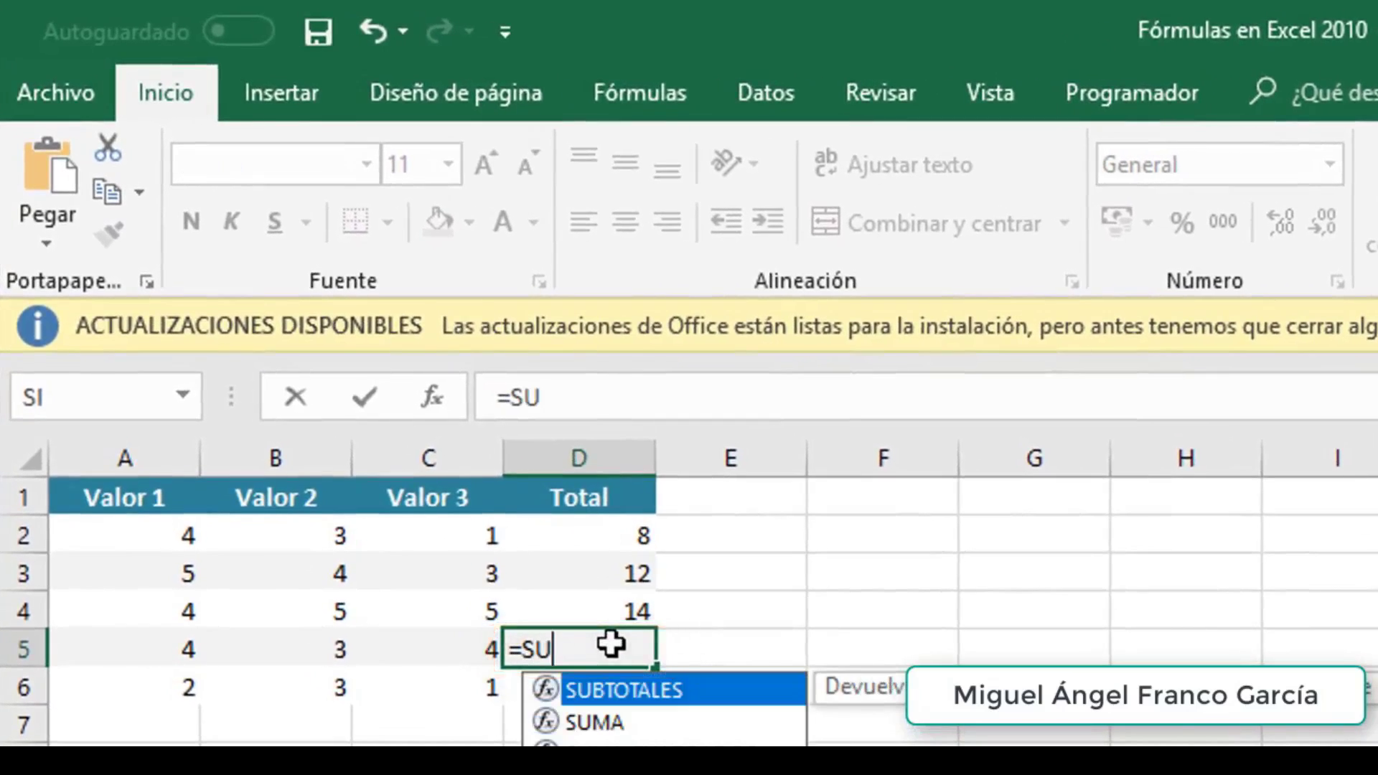
key("Down")
key("Tab")
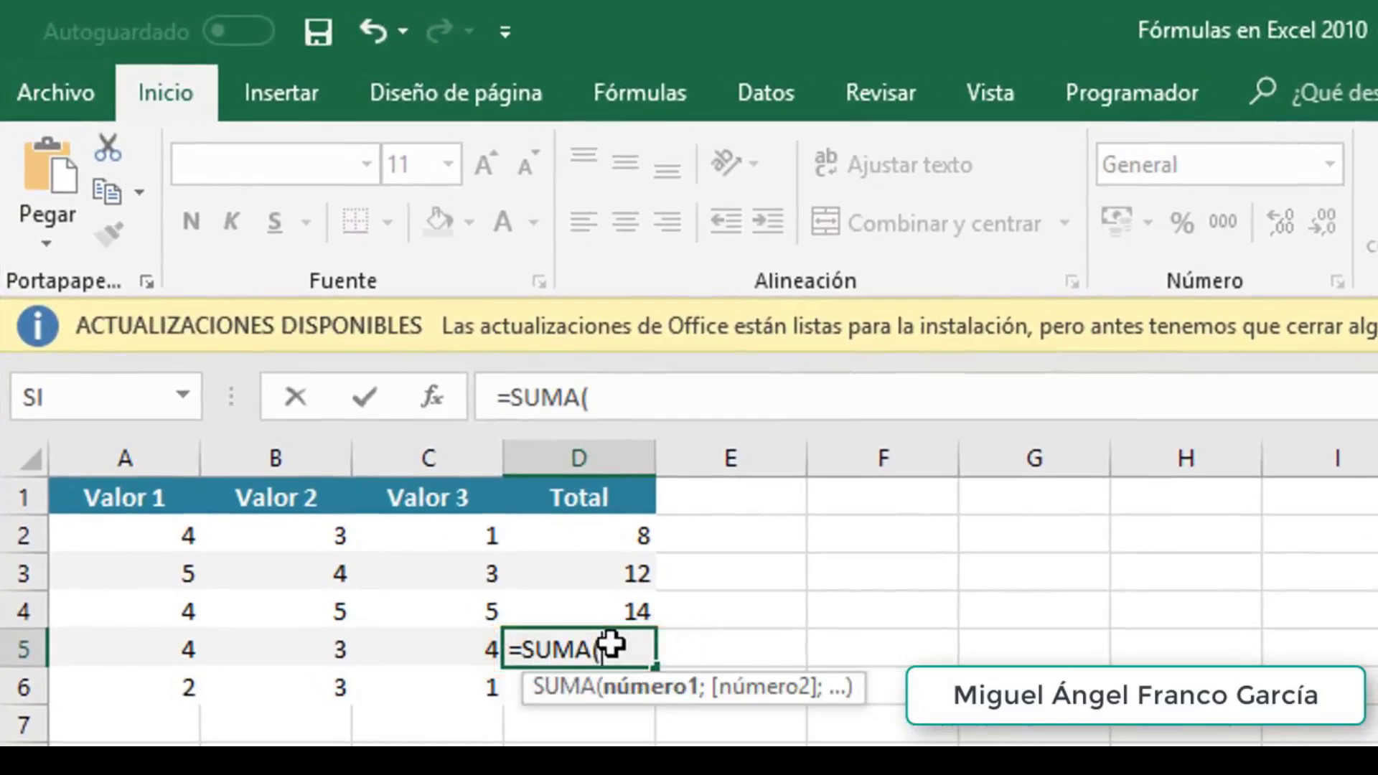
type("A5;")
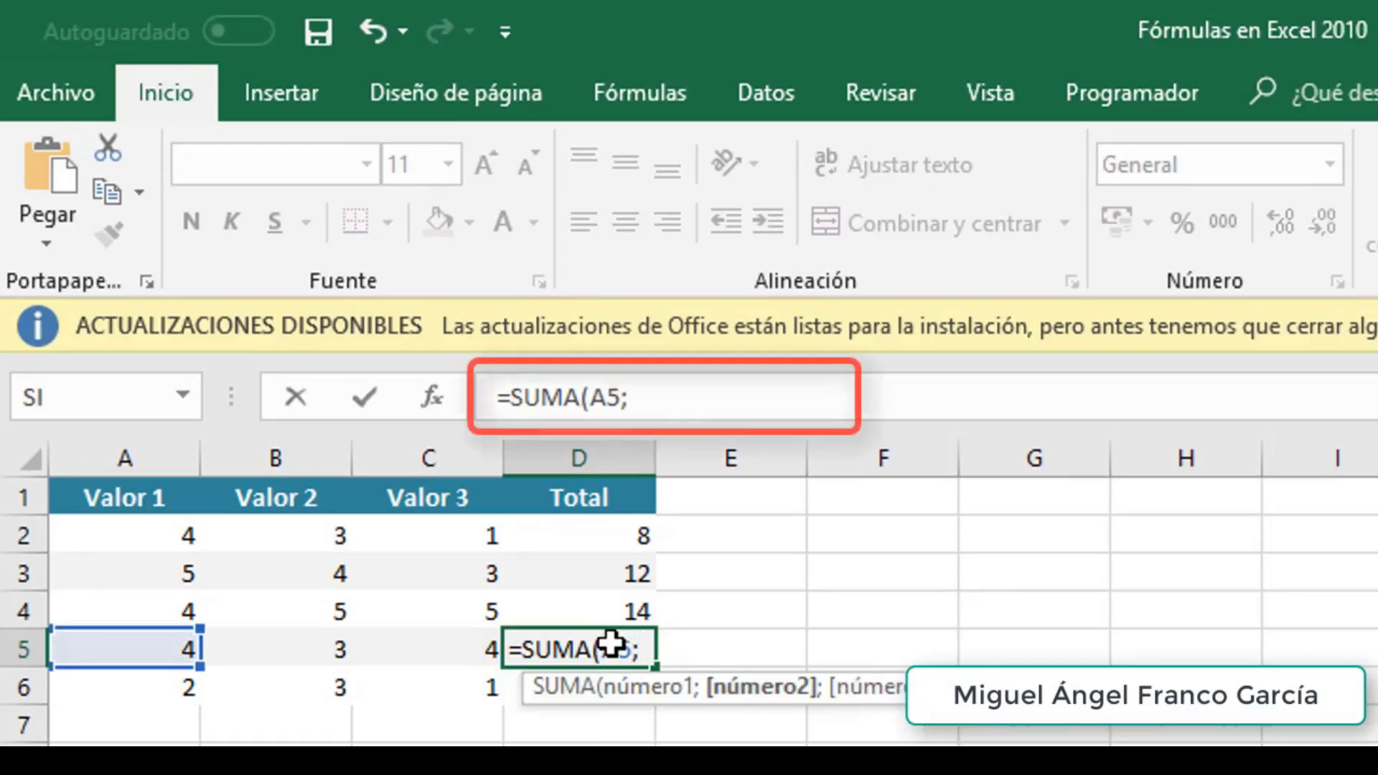
type("B5;")
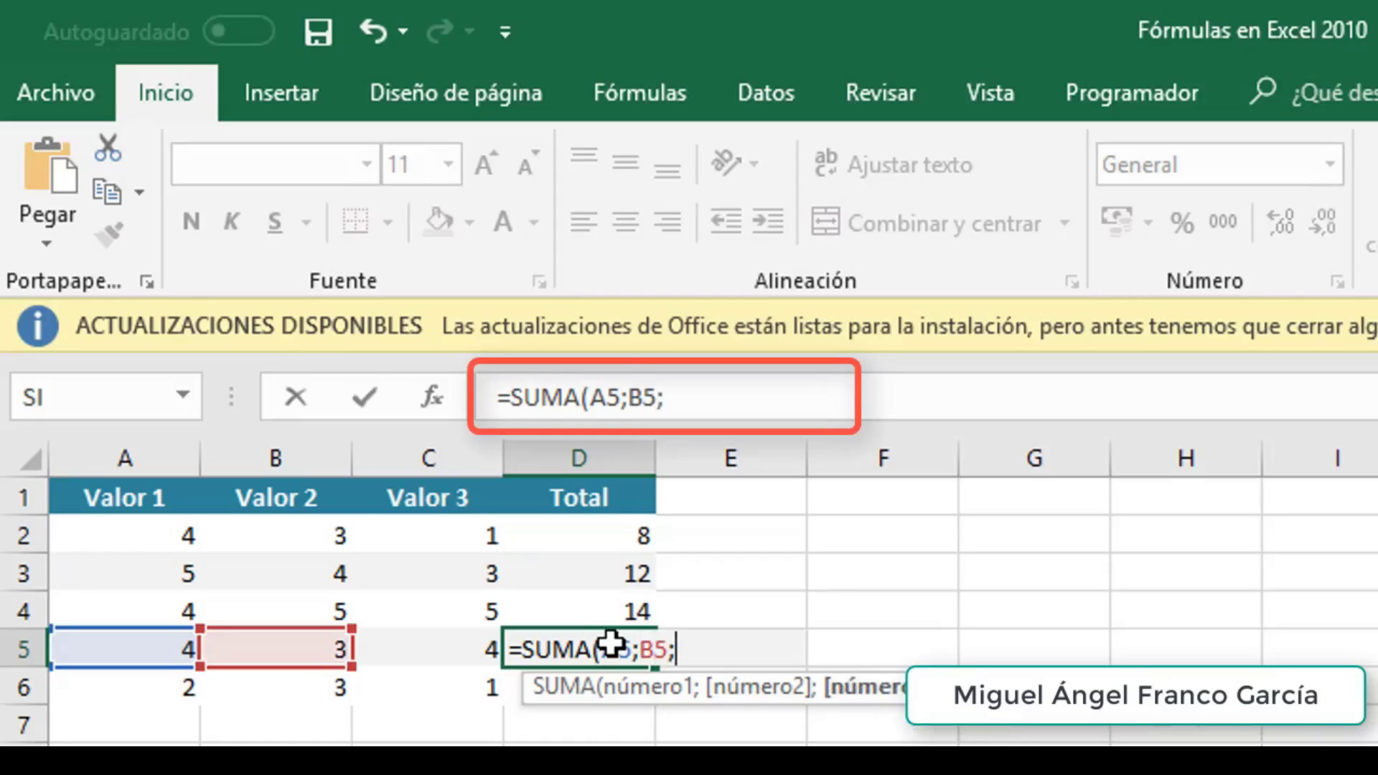
type("C5")
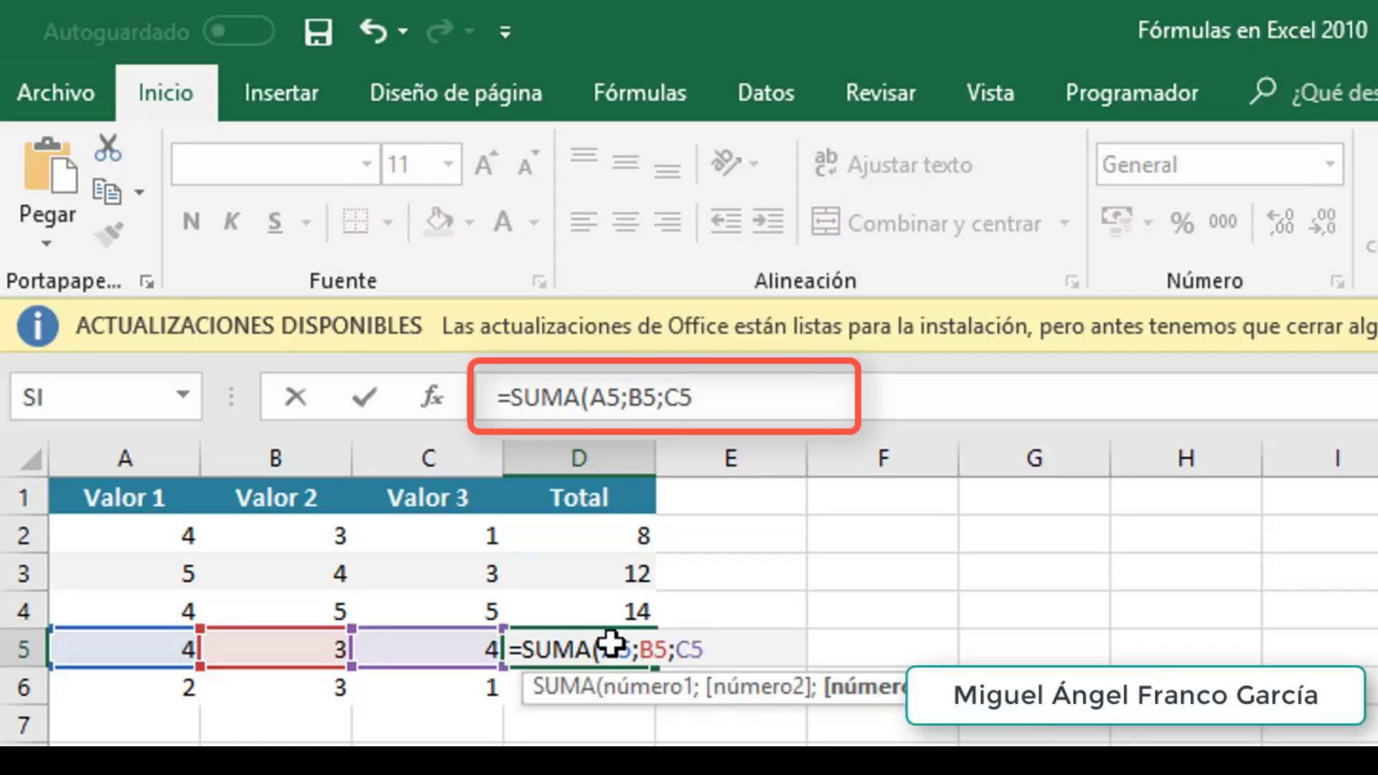
type(")")
key("Return")
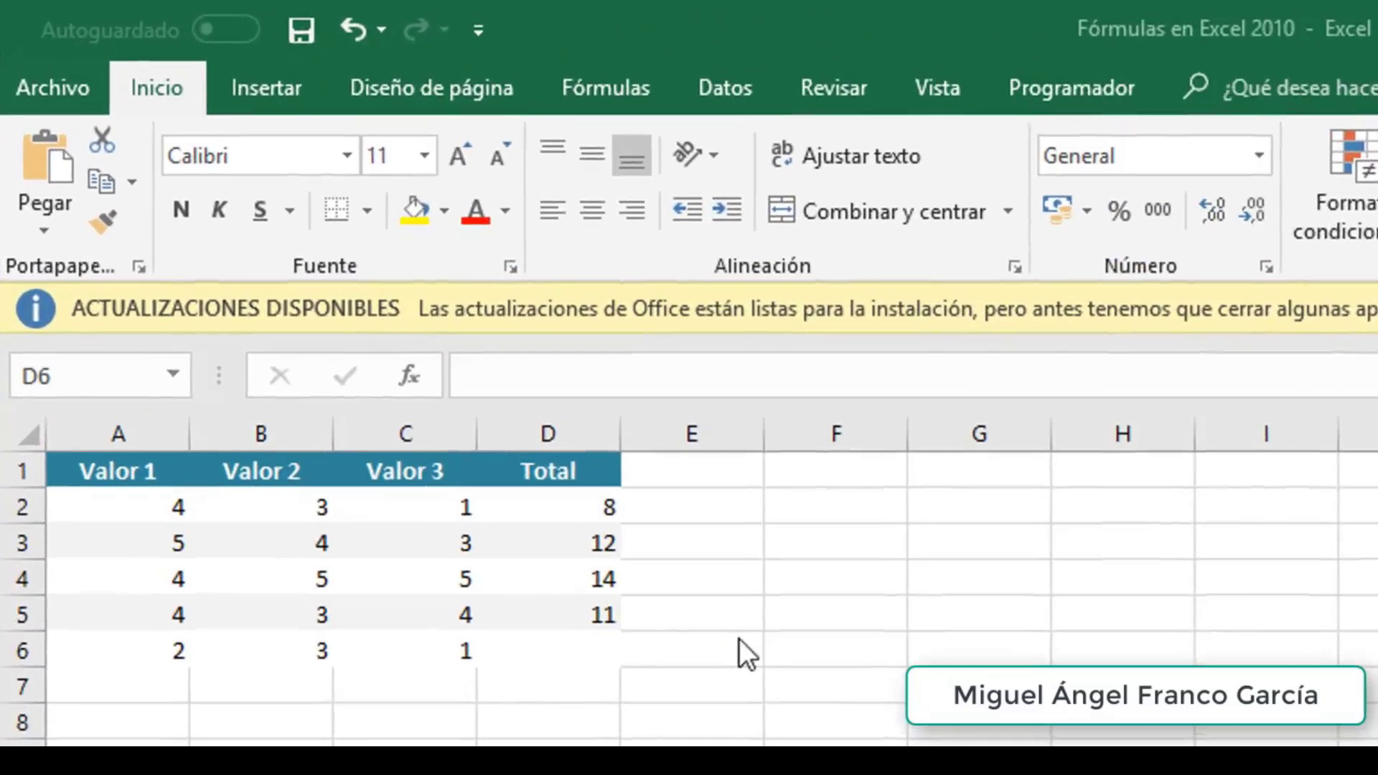
Enter the formula =A6+SUMA(B6;C6) in Total cell D6, picking the referenced cells from the sheet
left_click(560, 653)
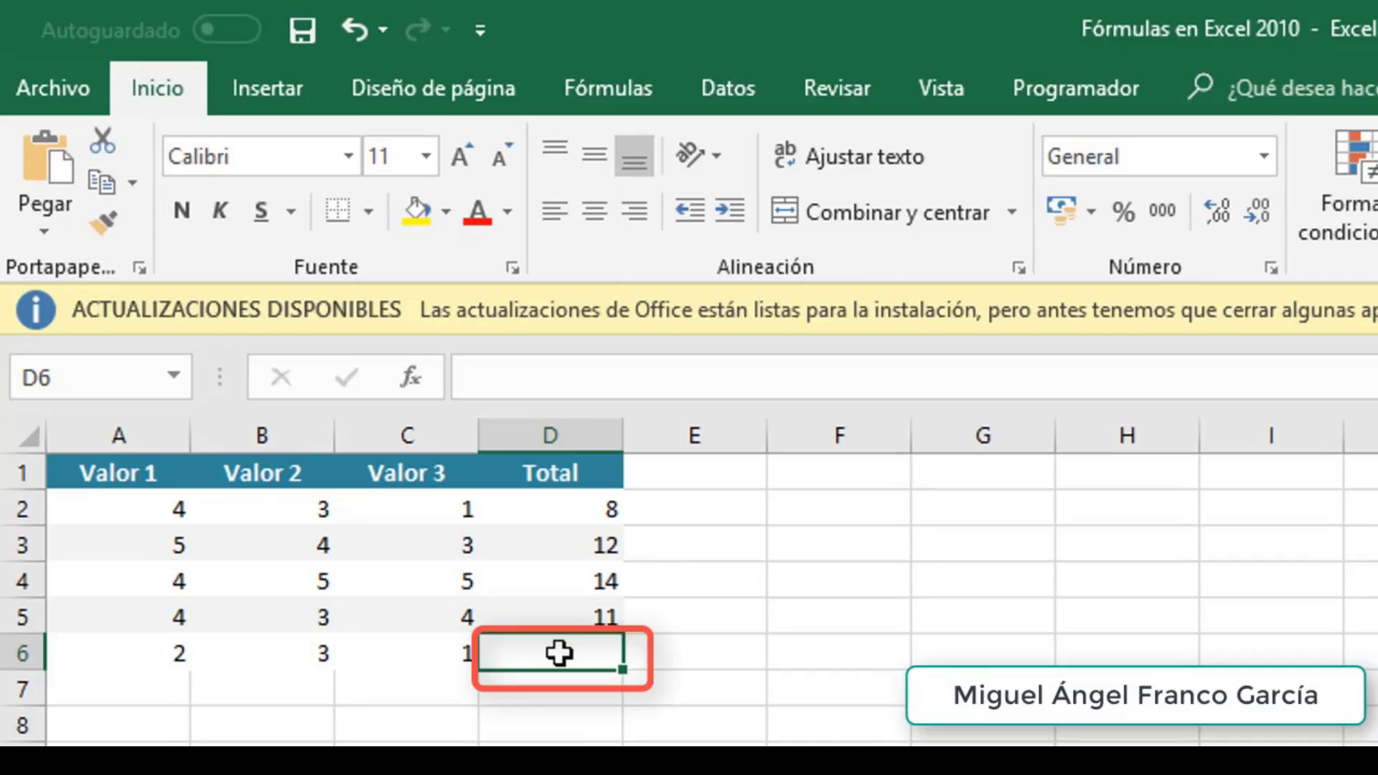
type("=")
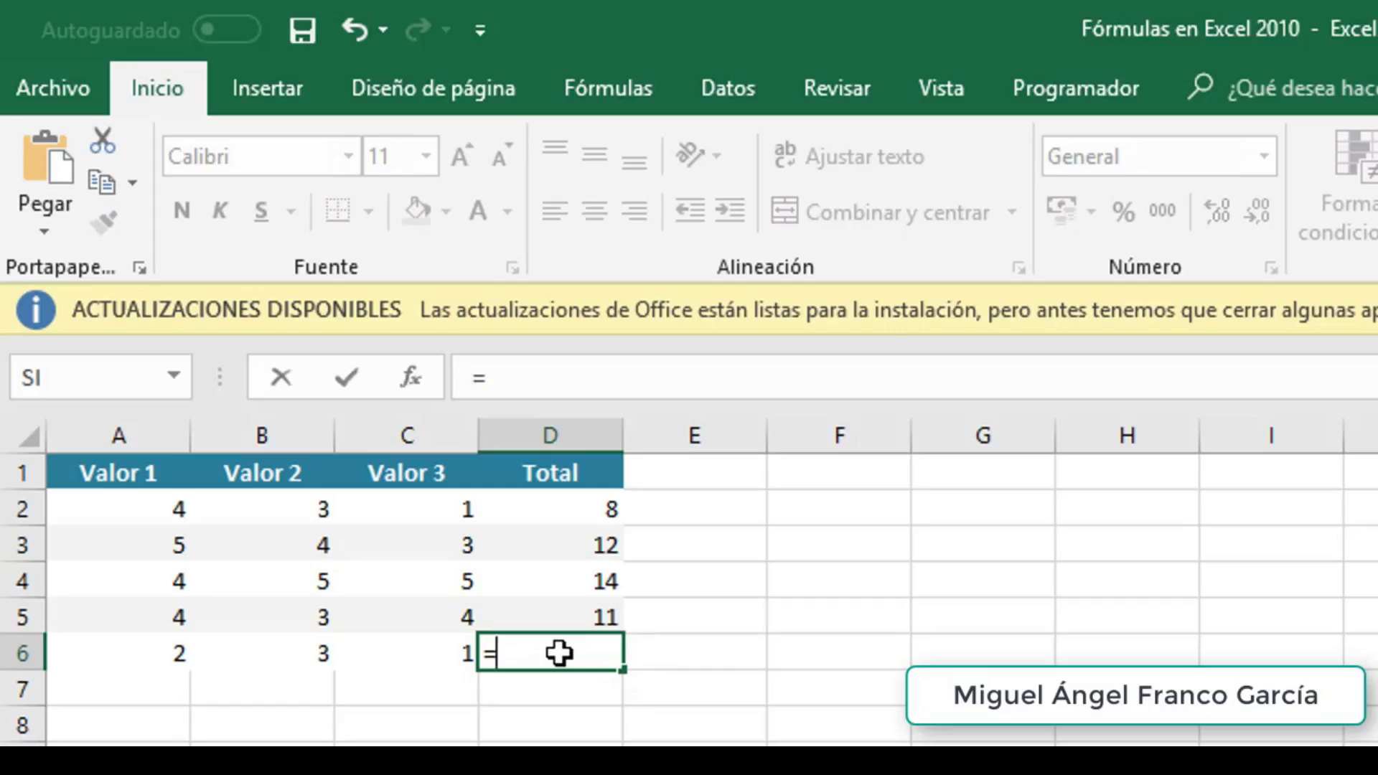
left_click(130, 662)
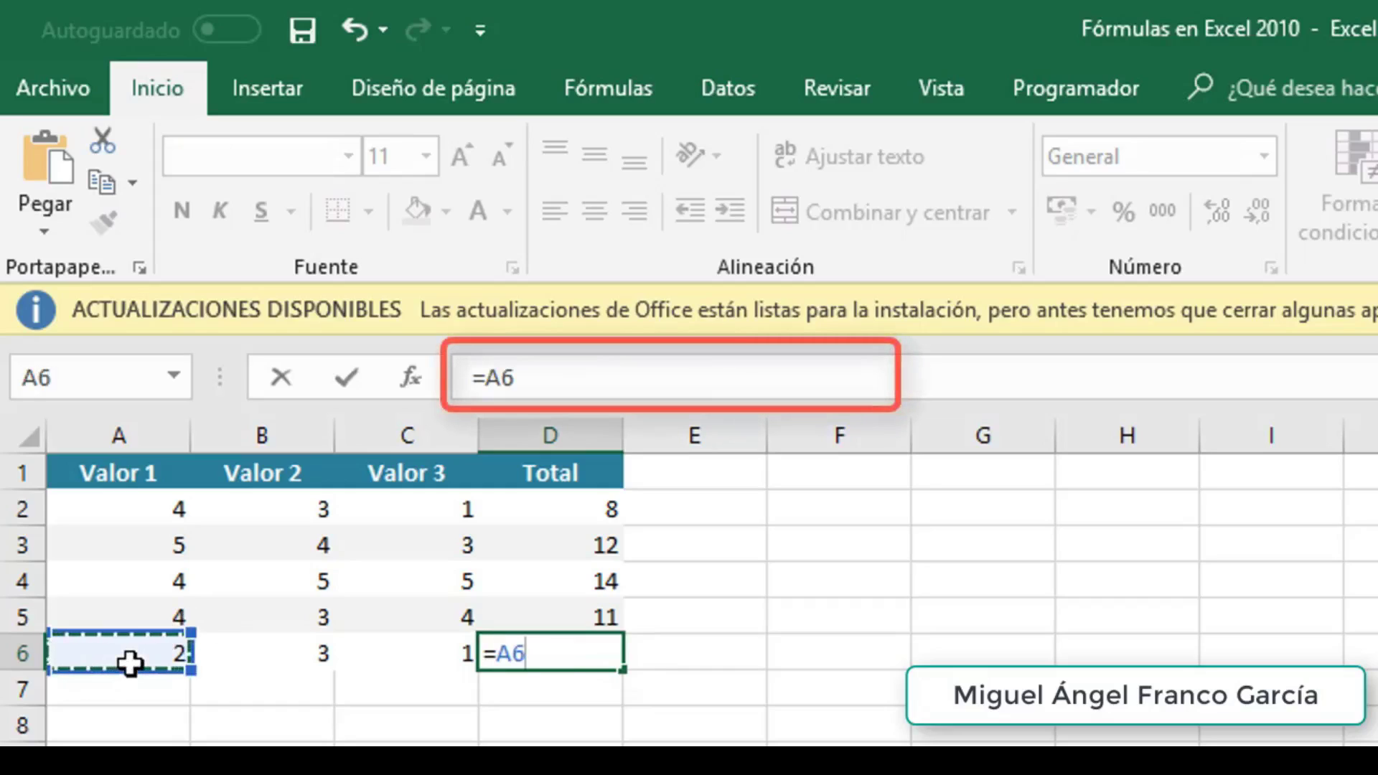
type("+suma")
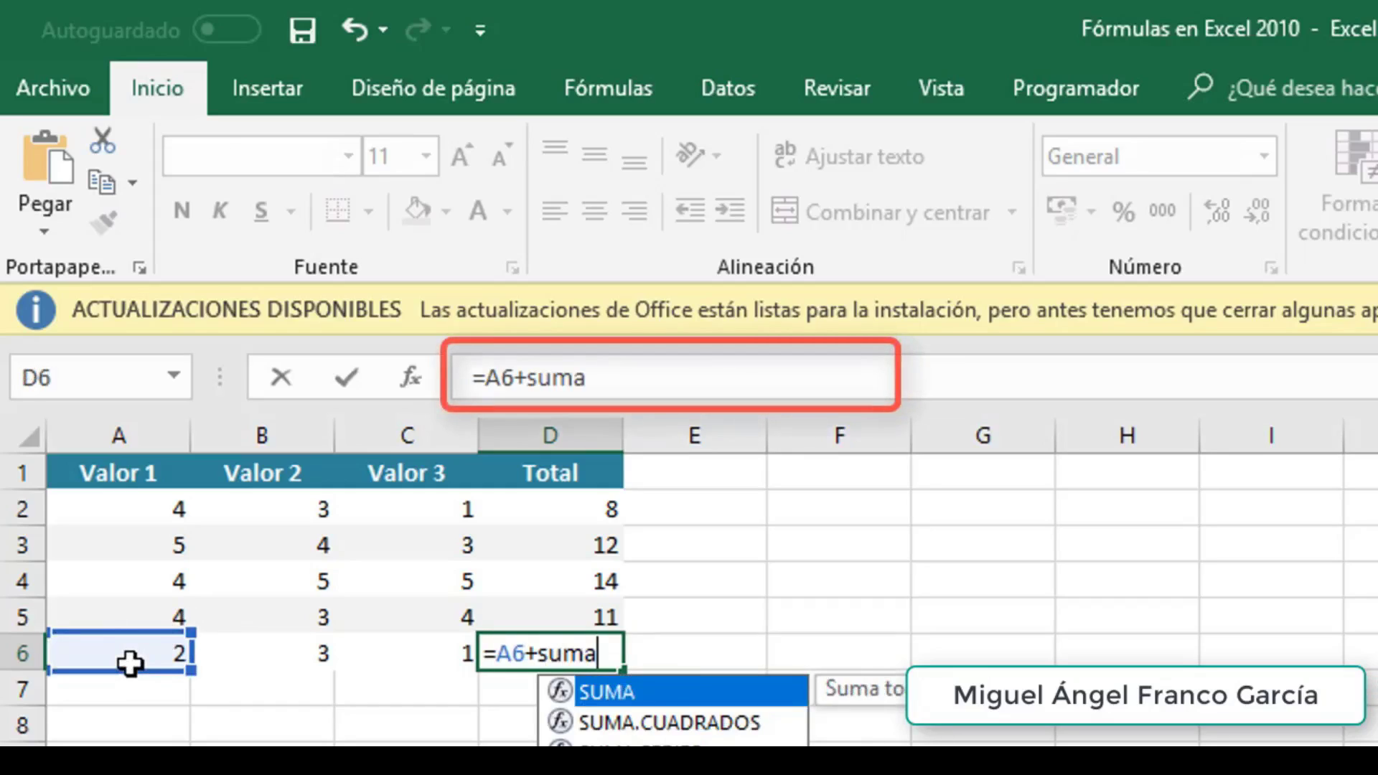
key("Tab")
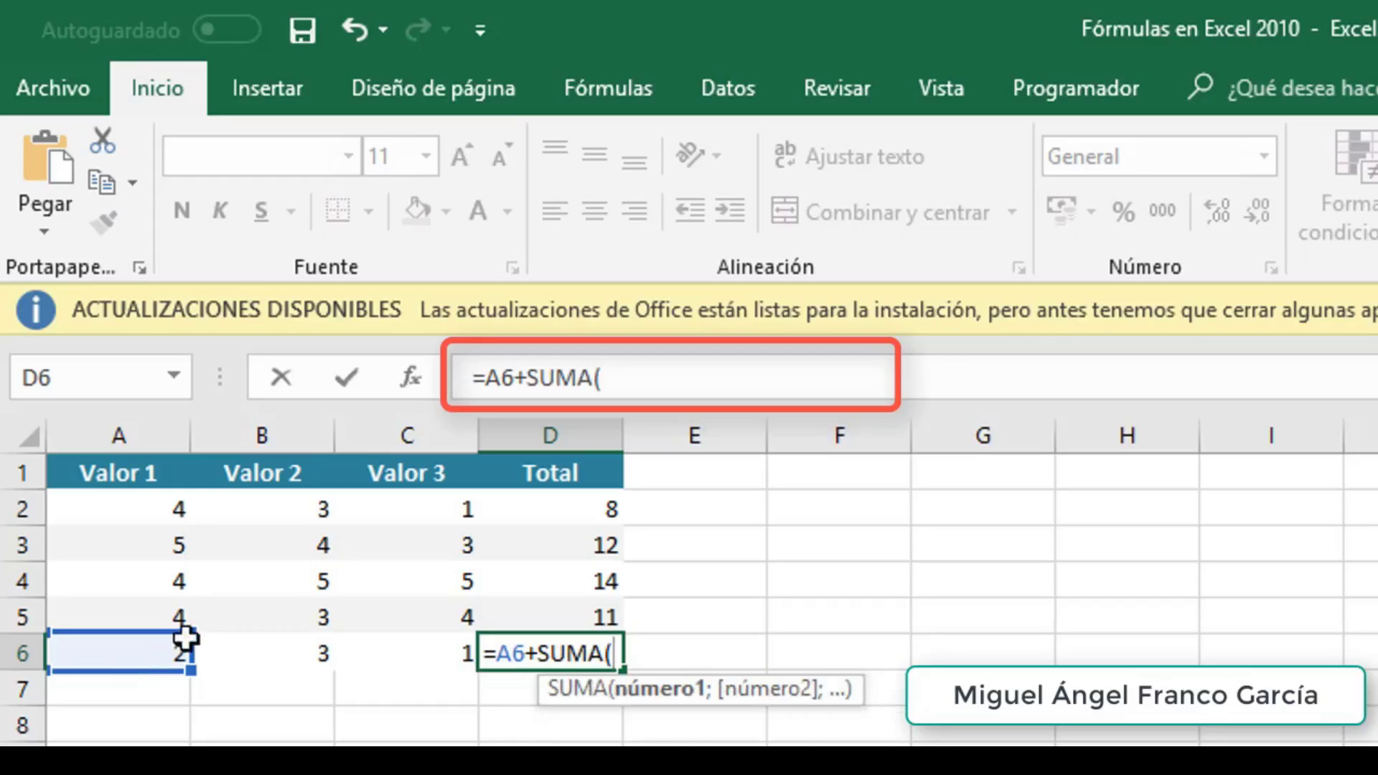
left_click(283, 660)
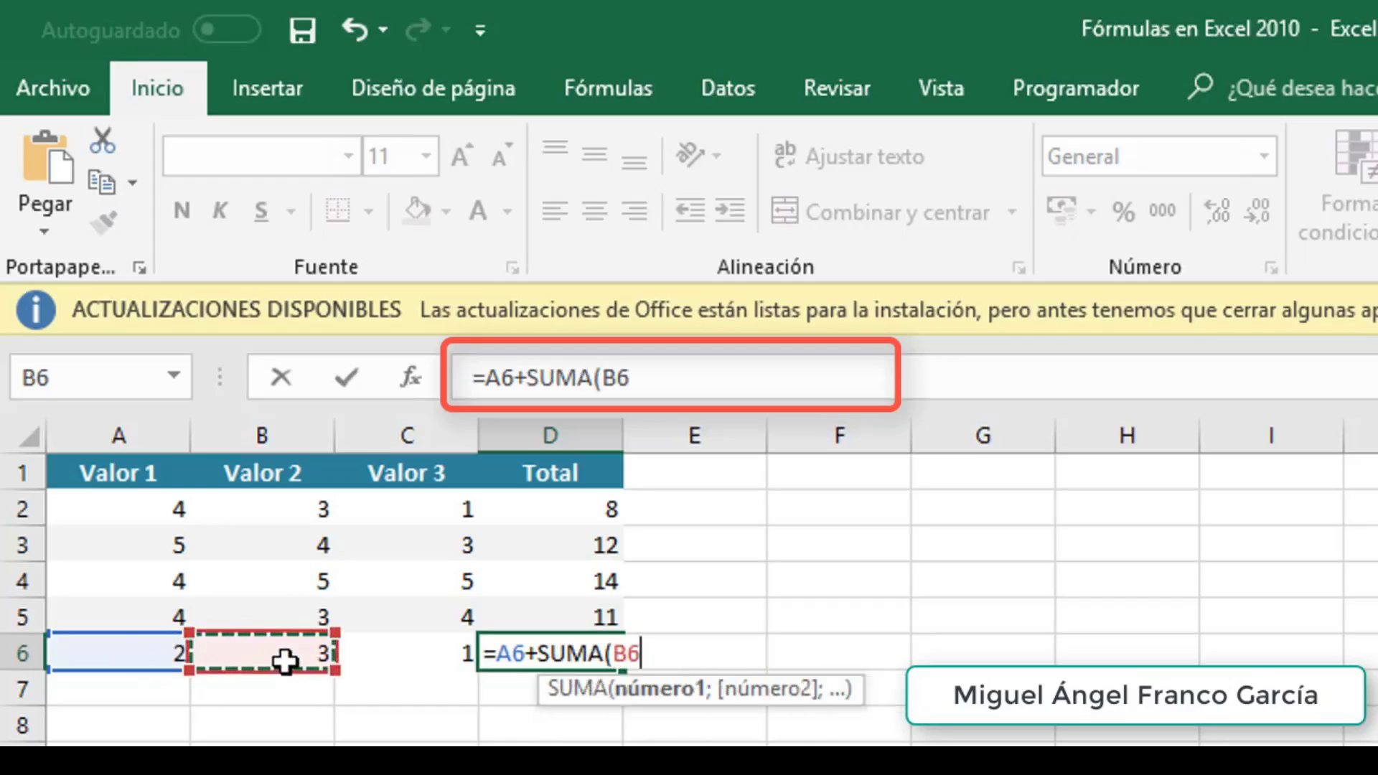
type(";")
left_click(403, 656)
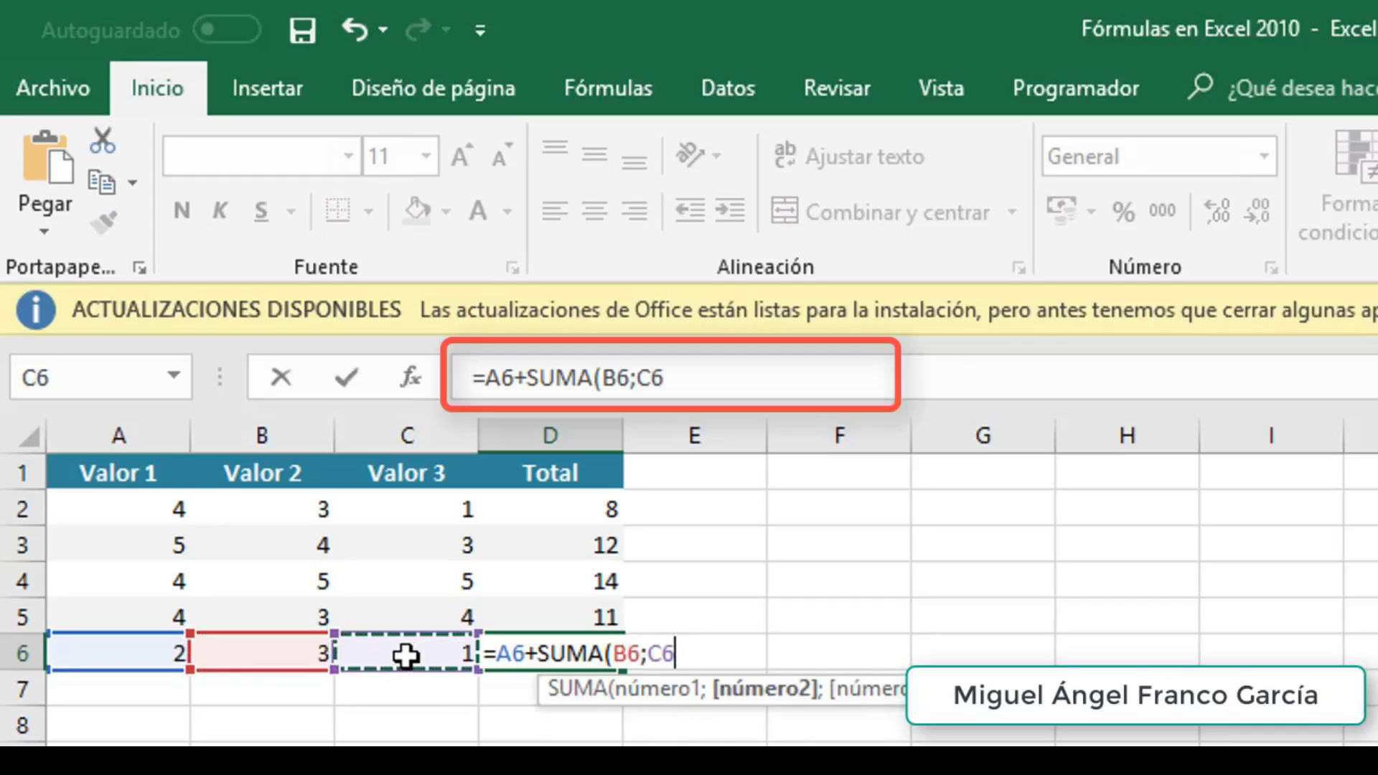
type(")")
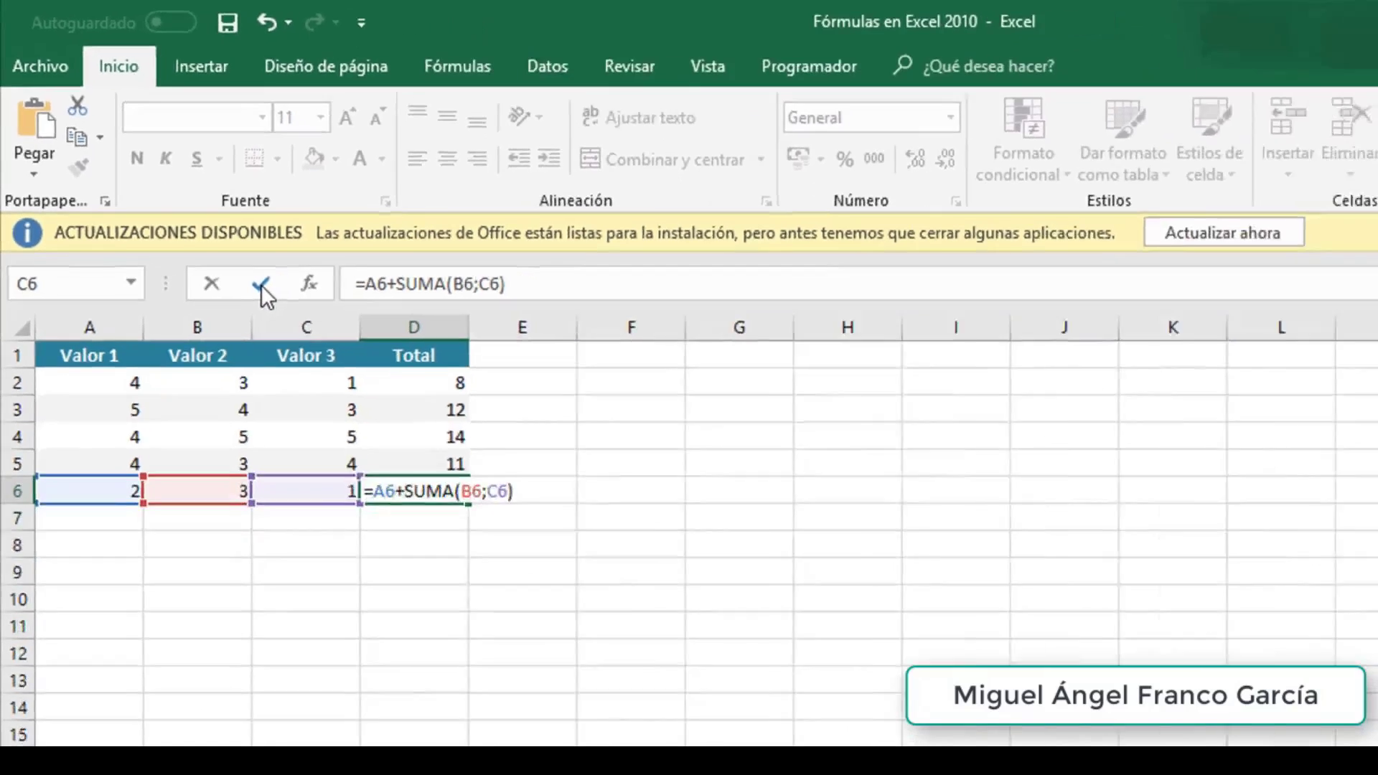
left_click(348, 378)
key("Return")
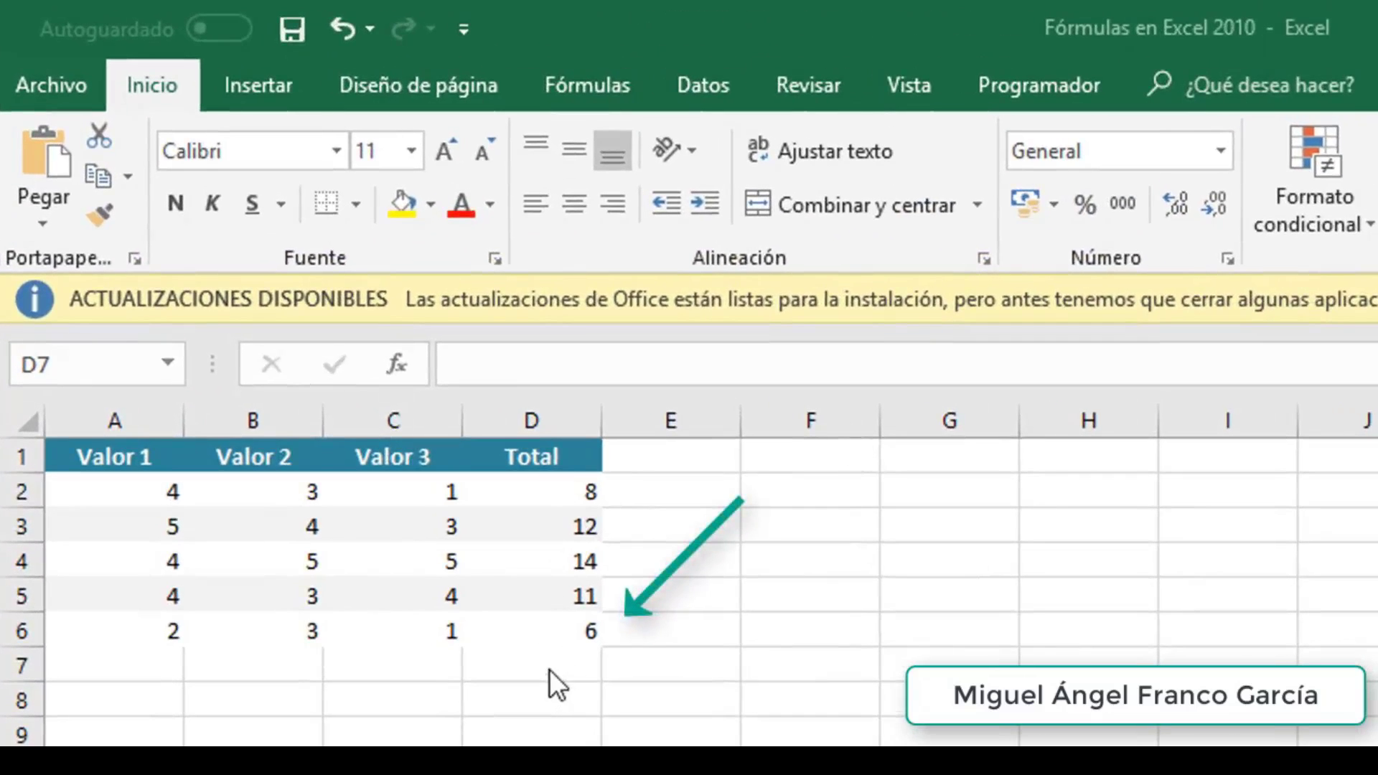
Edit the formula in D6 directly in the cell, removing the A6+ term to leave =SUMA(B6;C6)
left_click(530, 624)
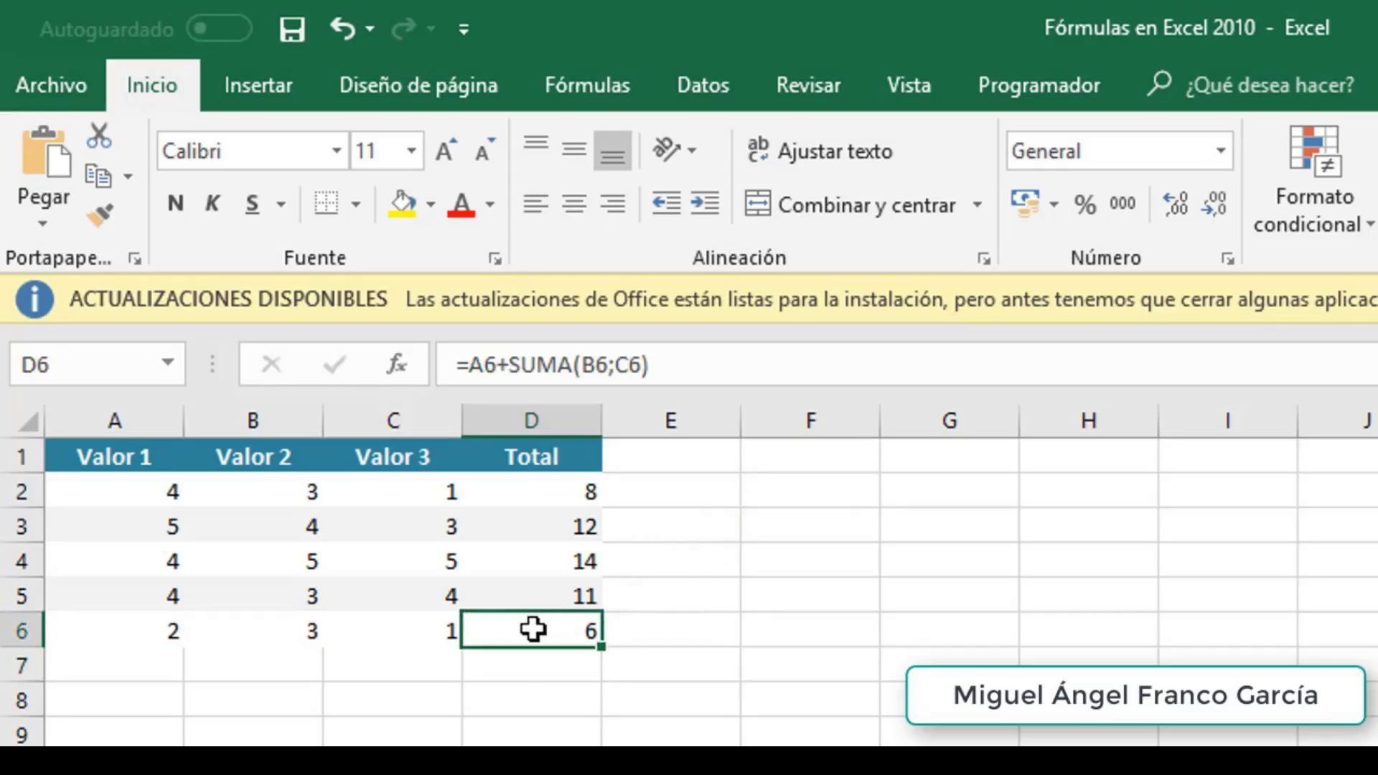
double_click(533, 629)
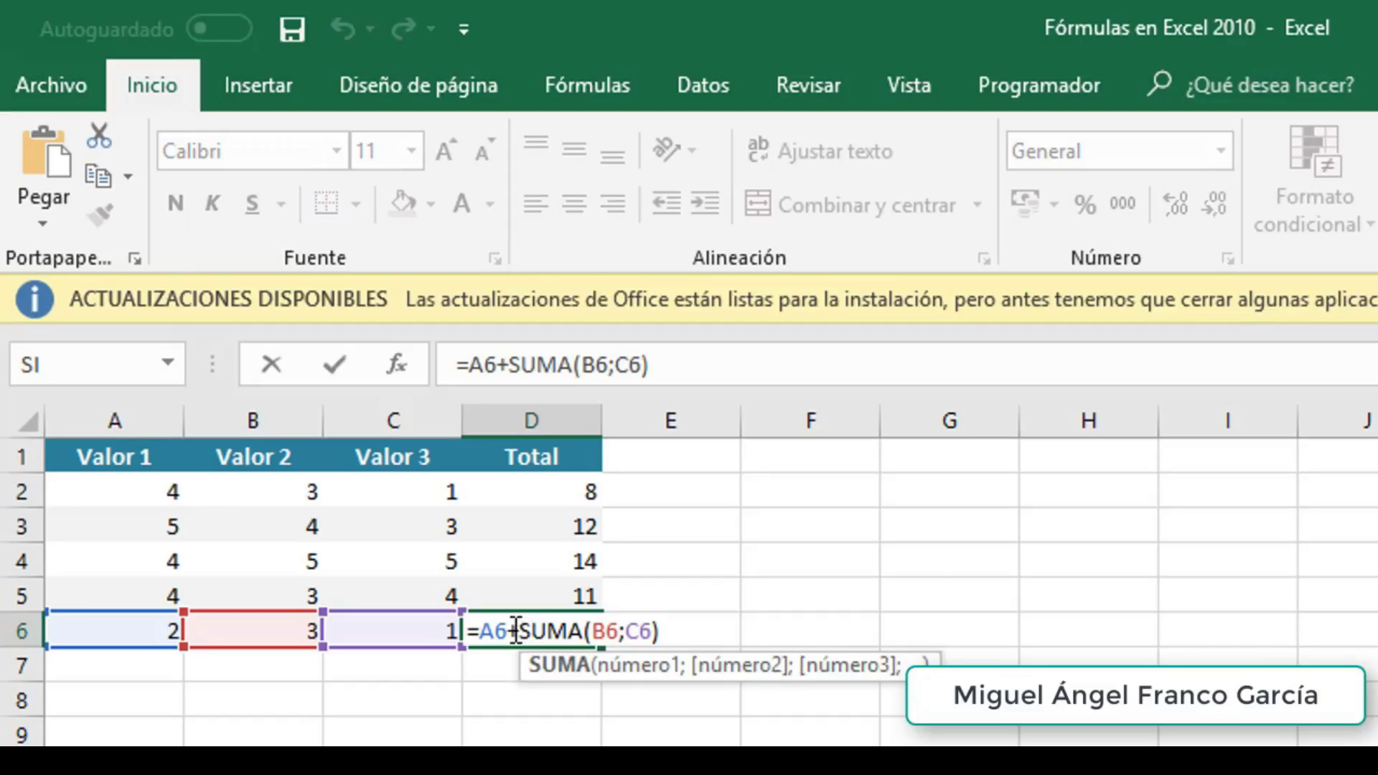
left_click(516, 632)
key("BackSpace")
key("BackSpace")
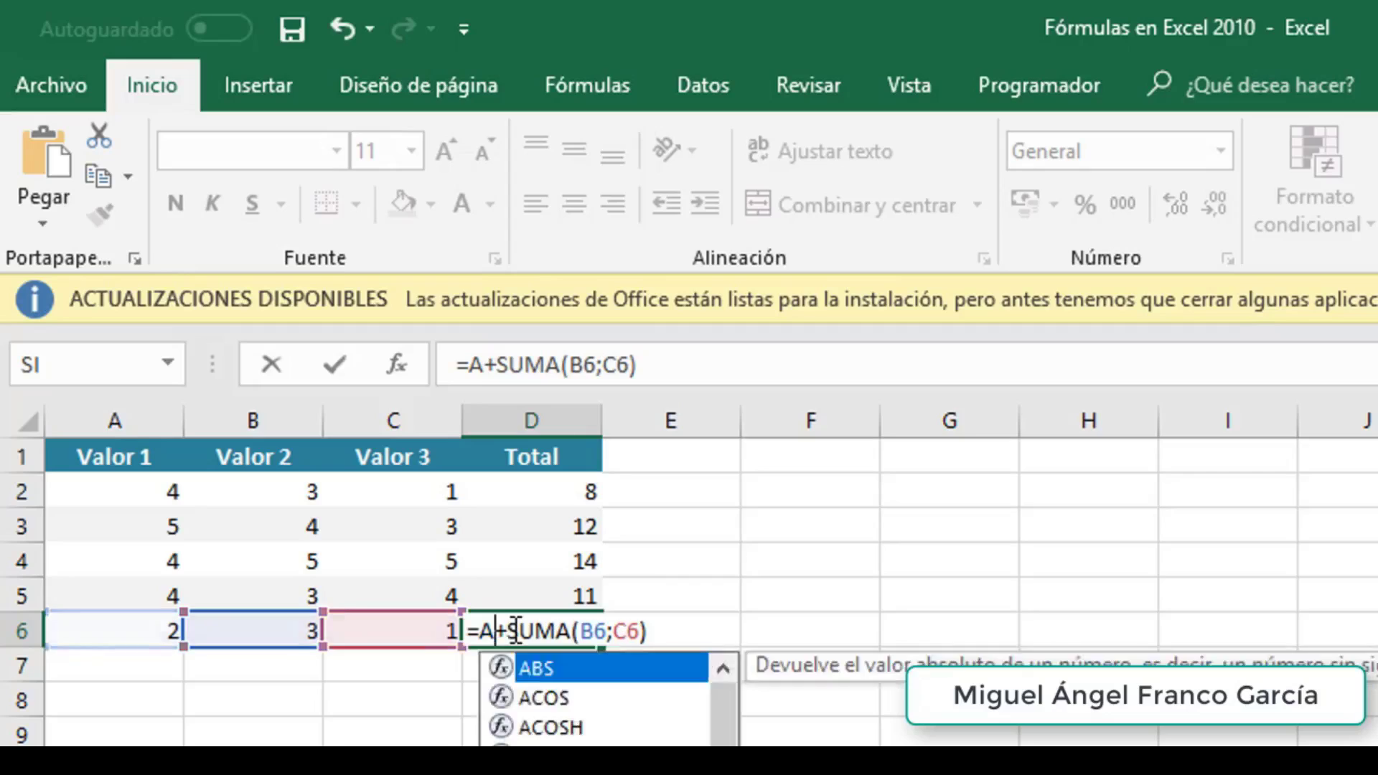
key("Delete")
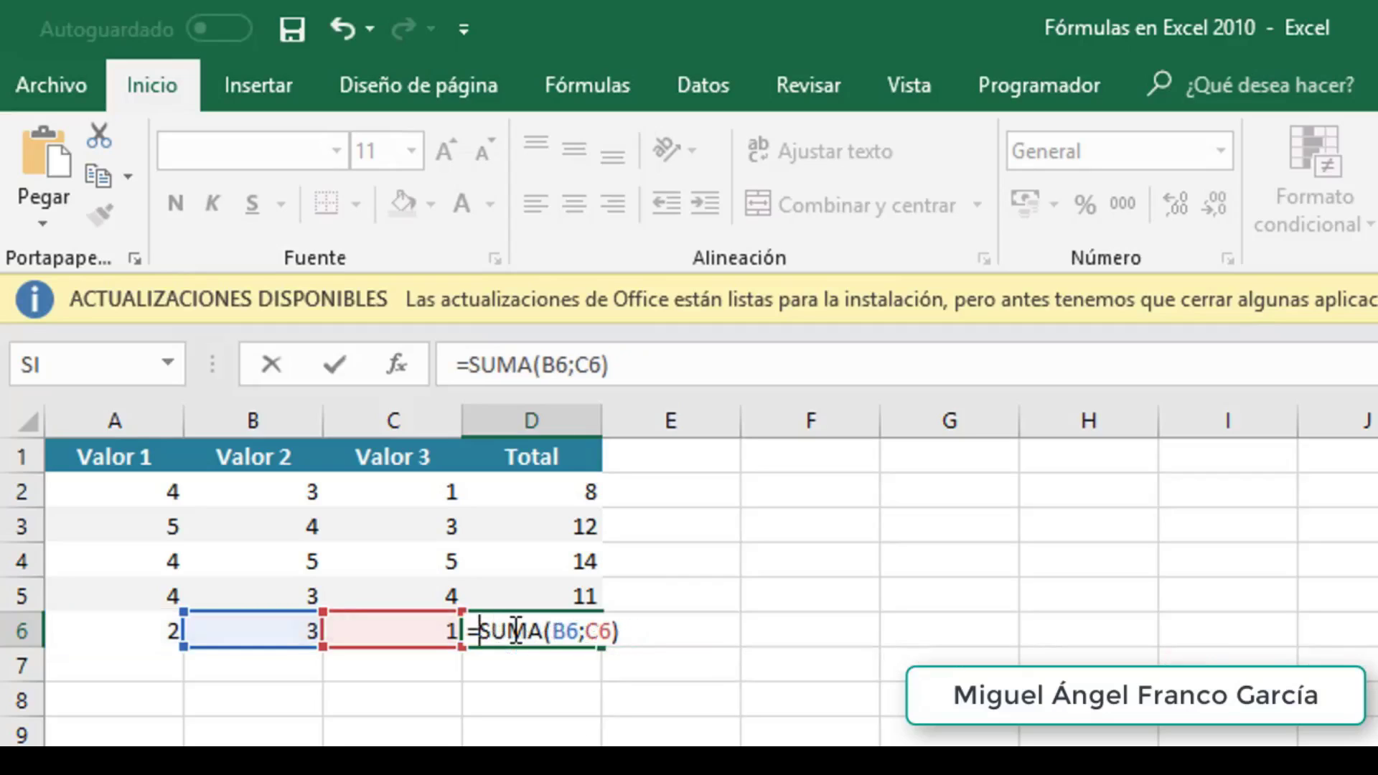
key("Return")
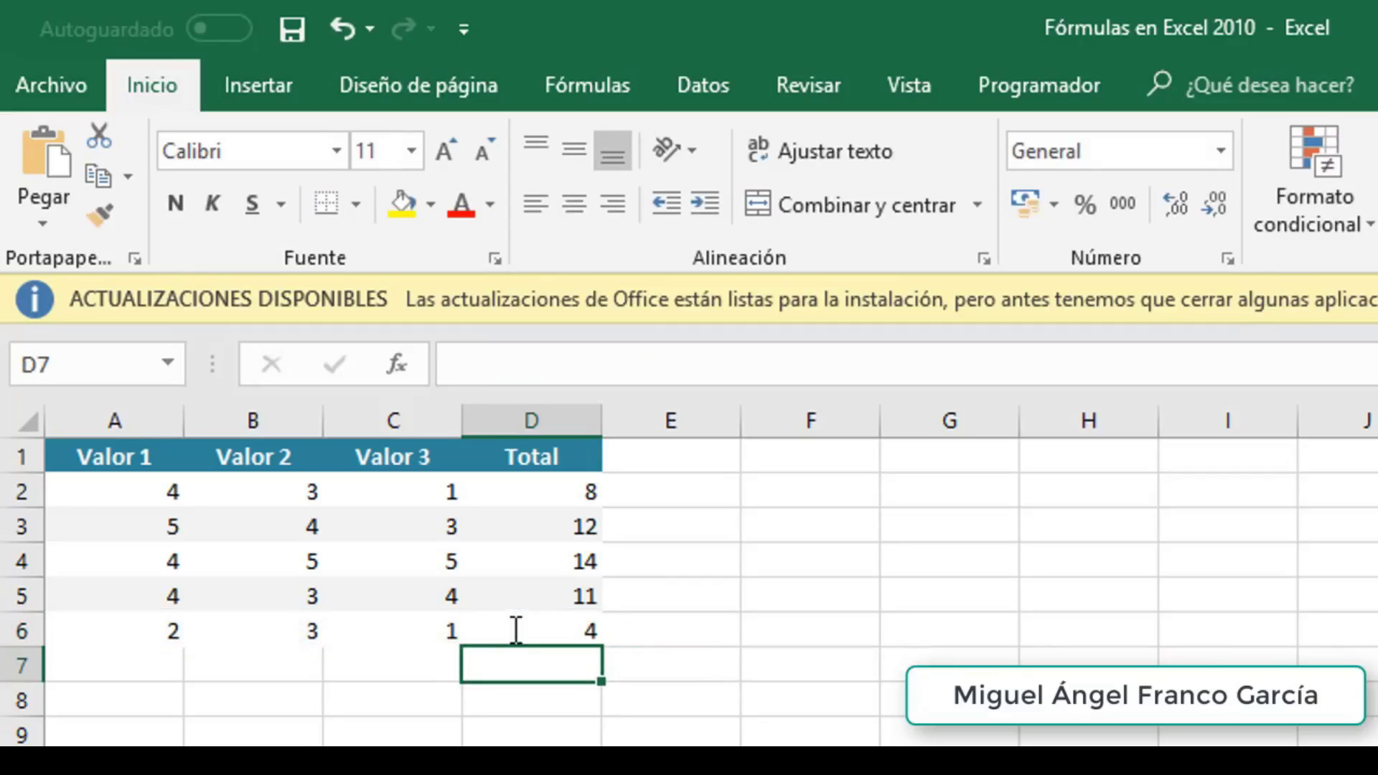
Multiply the formula in D6 by 2, editing it in the cell to read =SUMA(B6;C6)*2
left_click(528, 632)
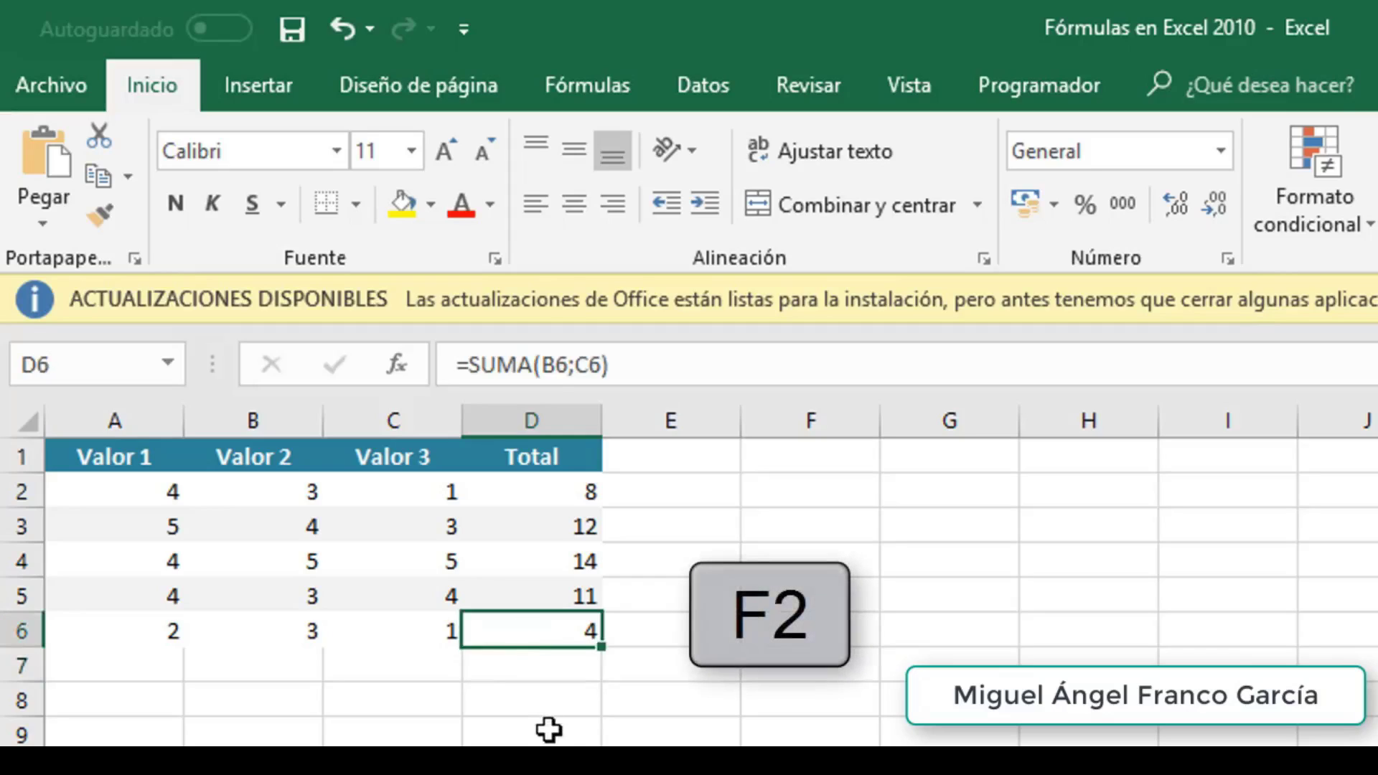
key("F2")
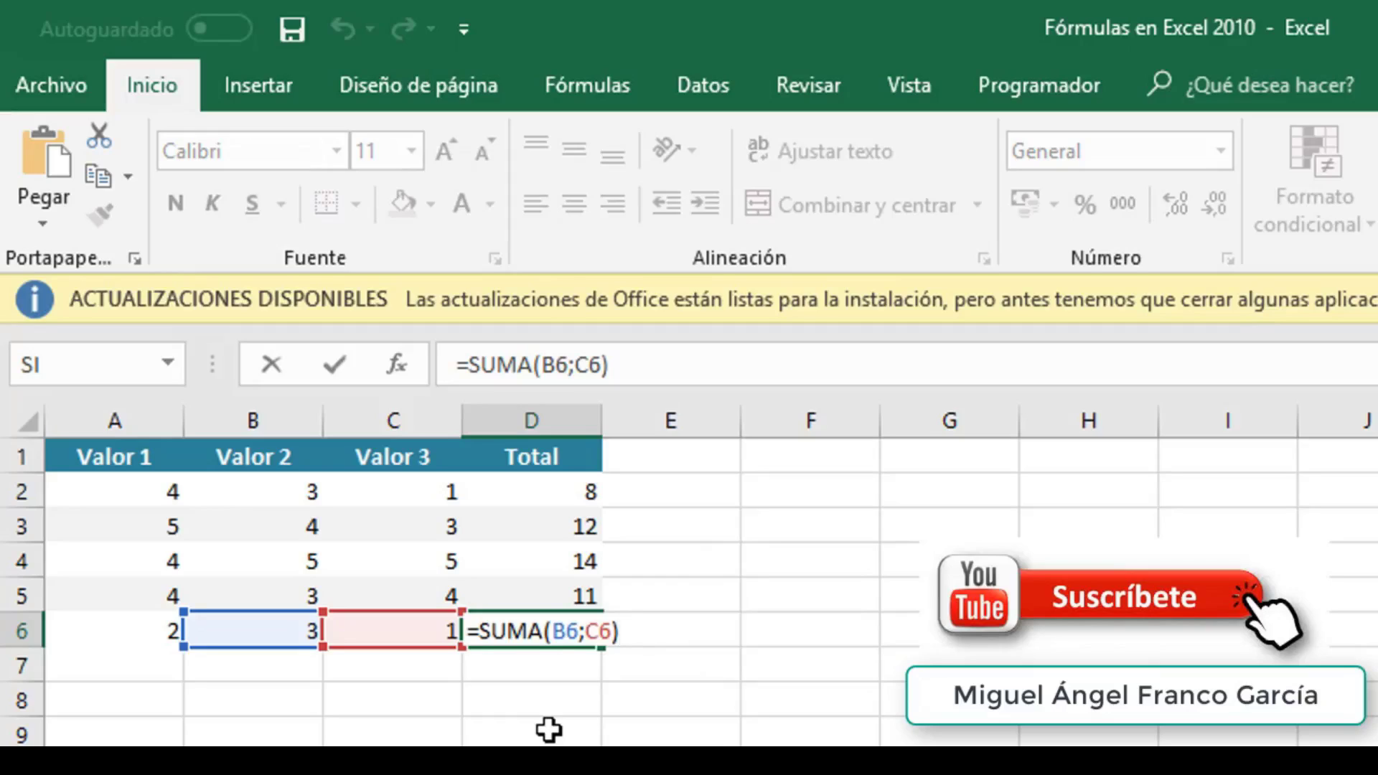
type("*")
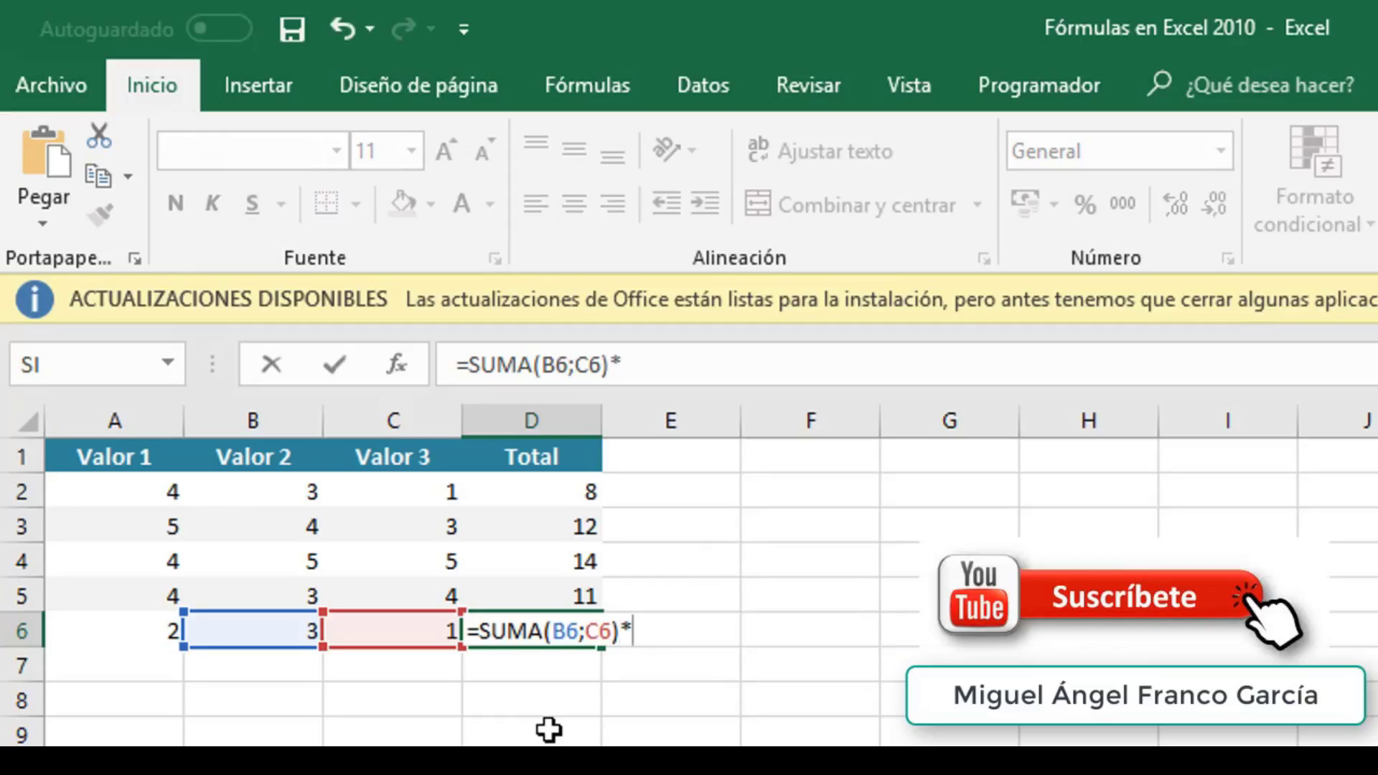
type("2")
key("Return")
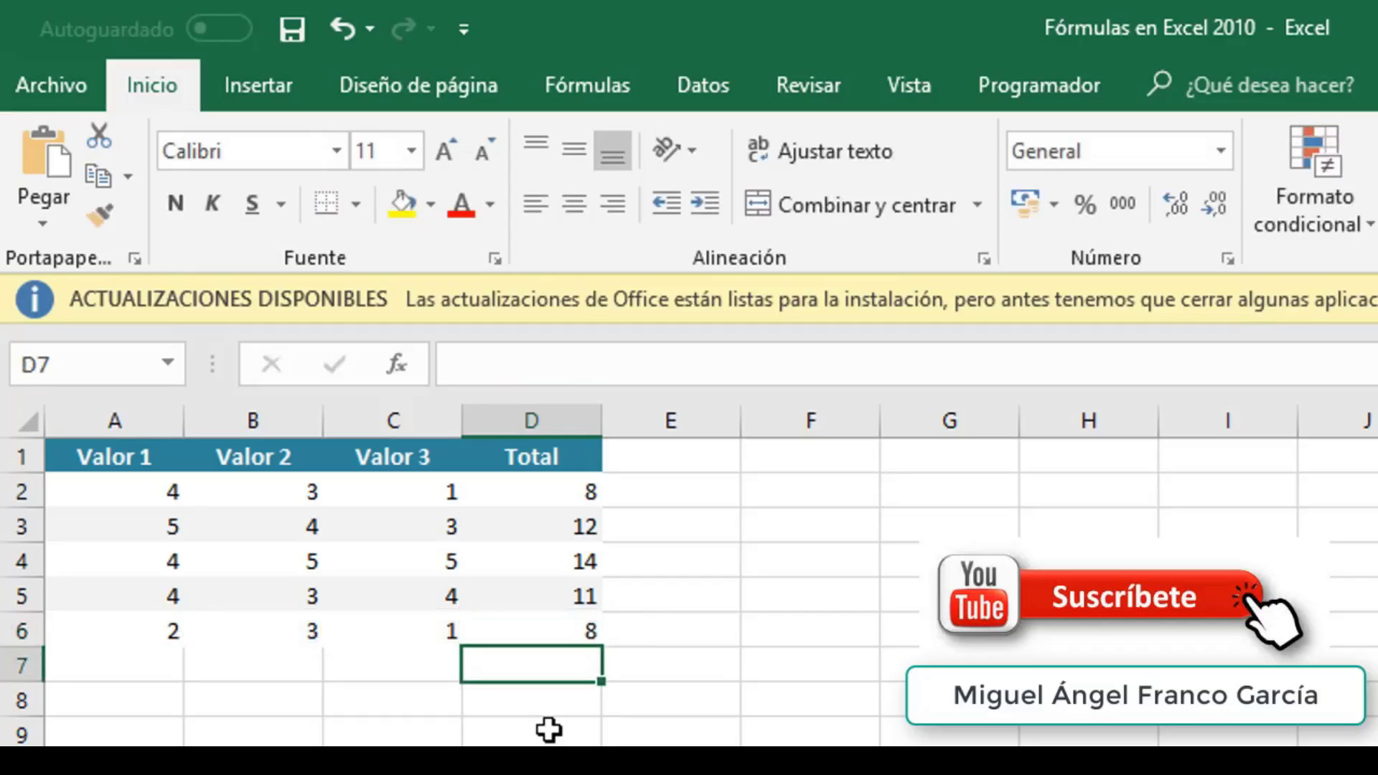
Change the multiplier in D6 to 3 through the formula bar so the formula reads =SUMA(B6;C6)*3
key("Up")
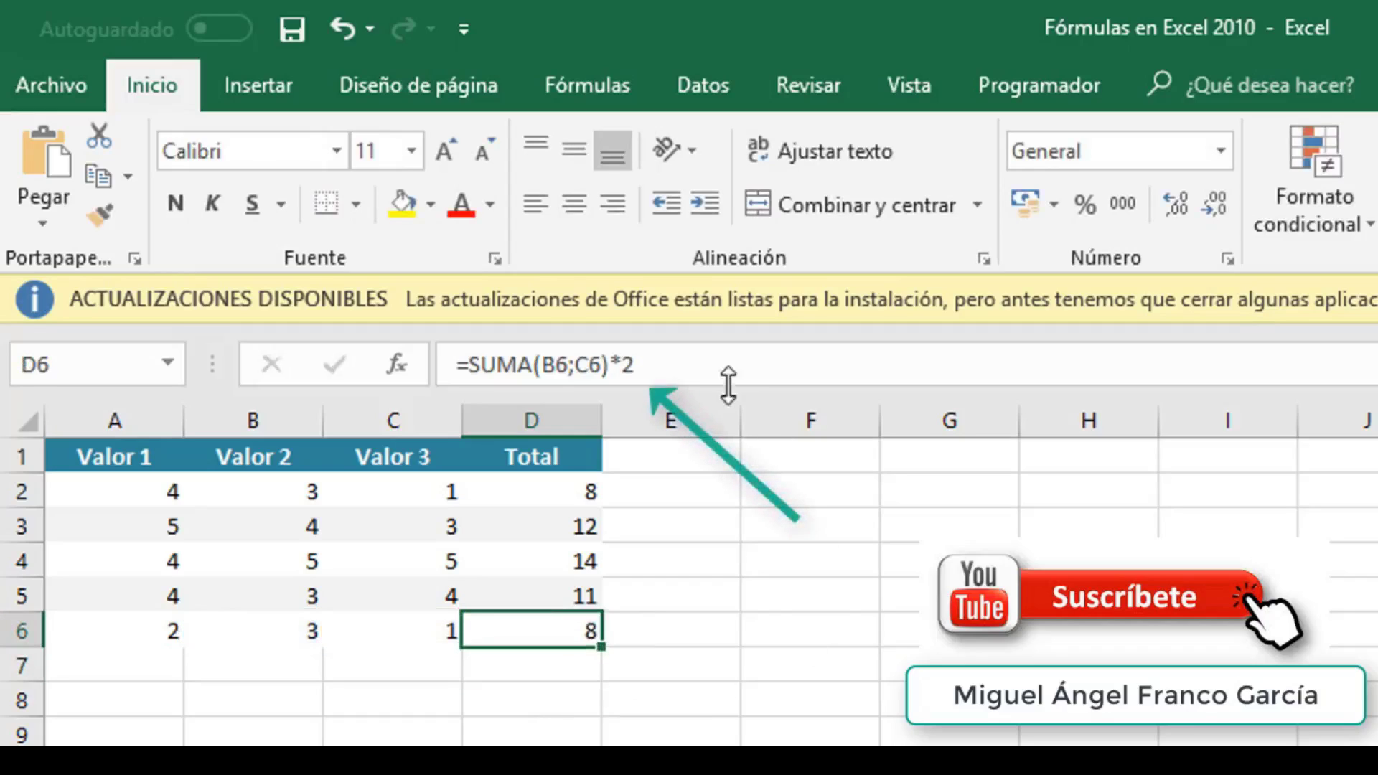
left_click(662, 362)
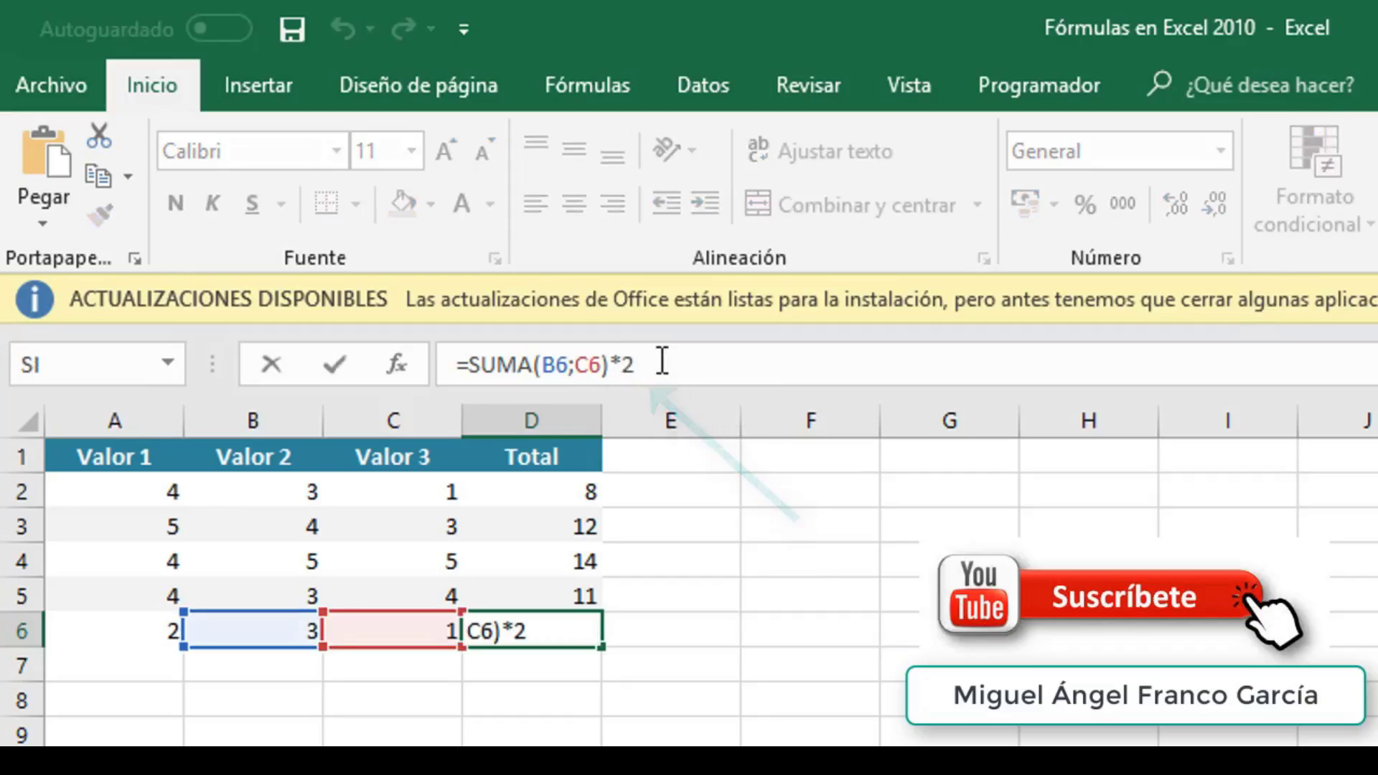
key("BackSpace")
type("3")
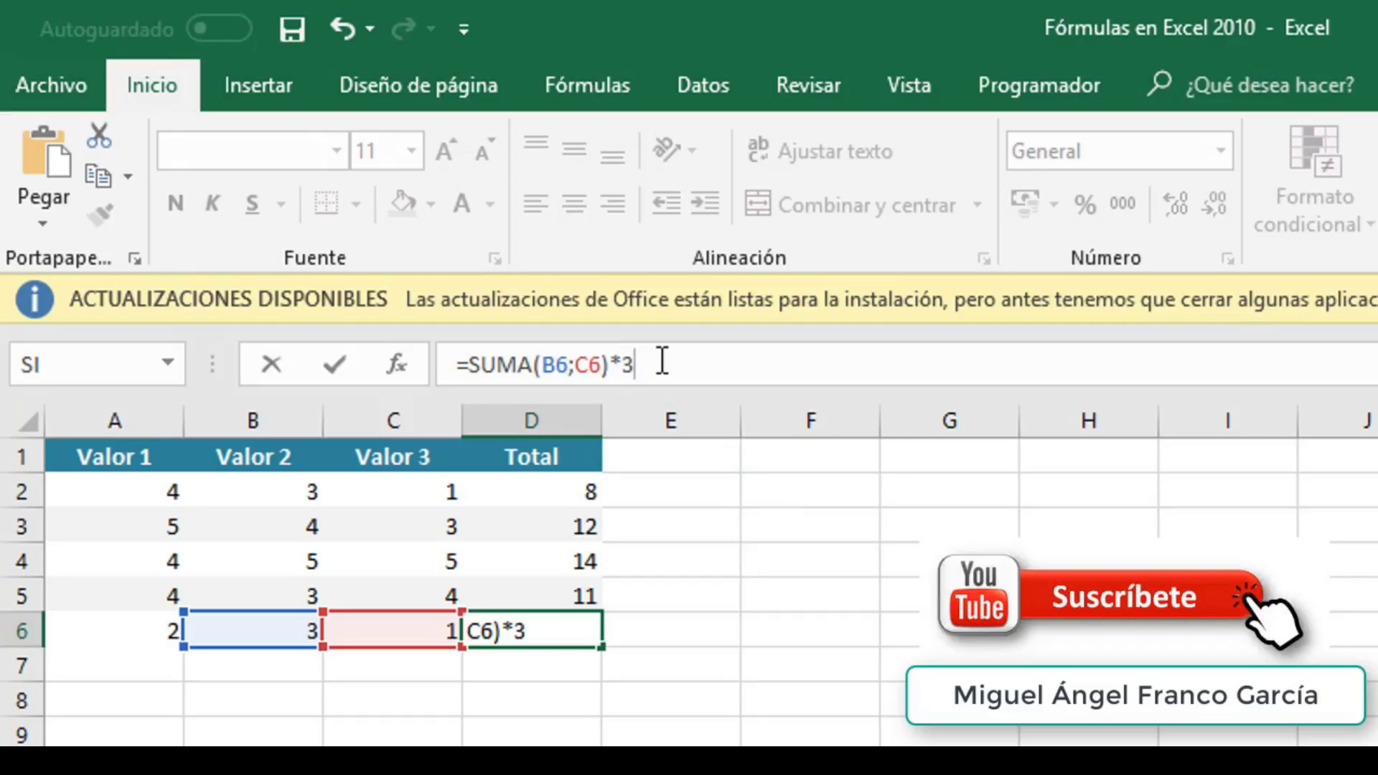
key("Return")
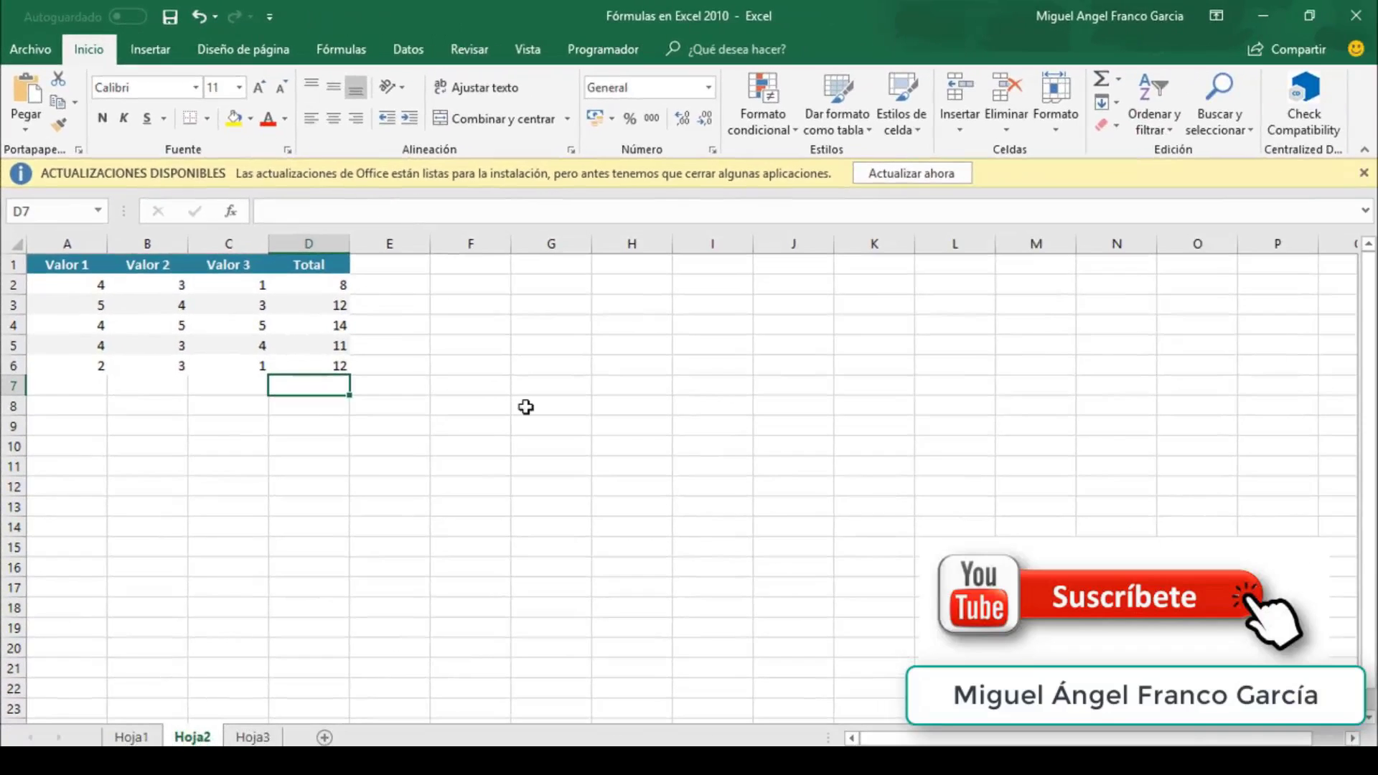